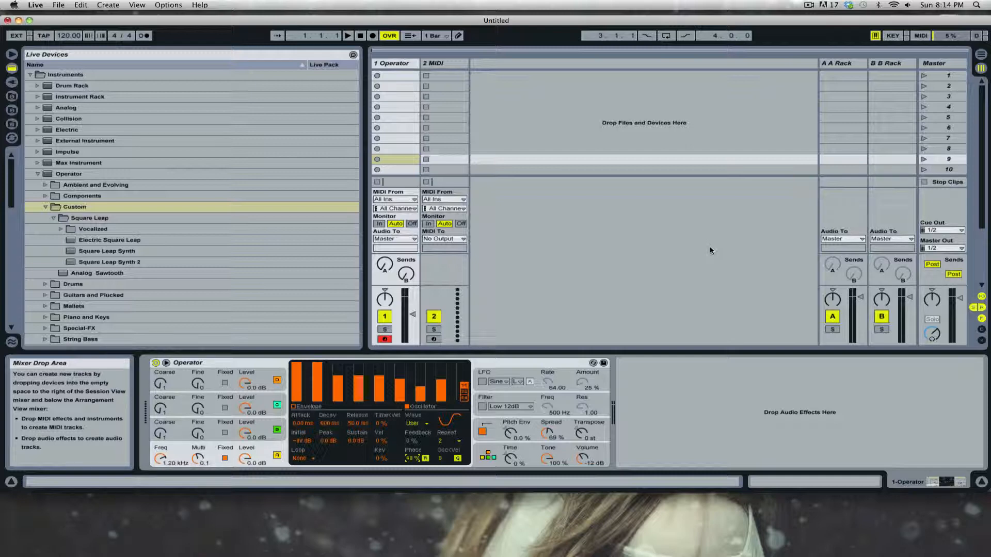
- Set oscillator A's waveform to Sin and its phase to 0 %
{"action": "left_click", "coordinate": [418, 423]}
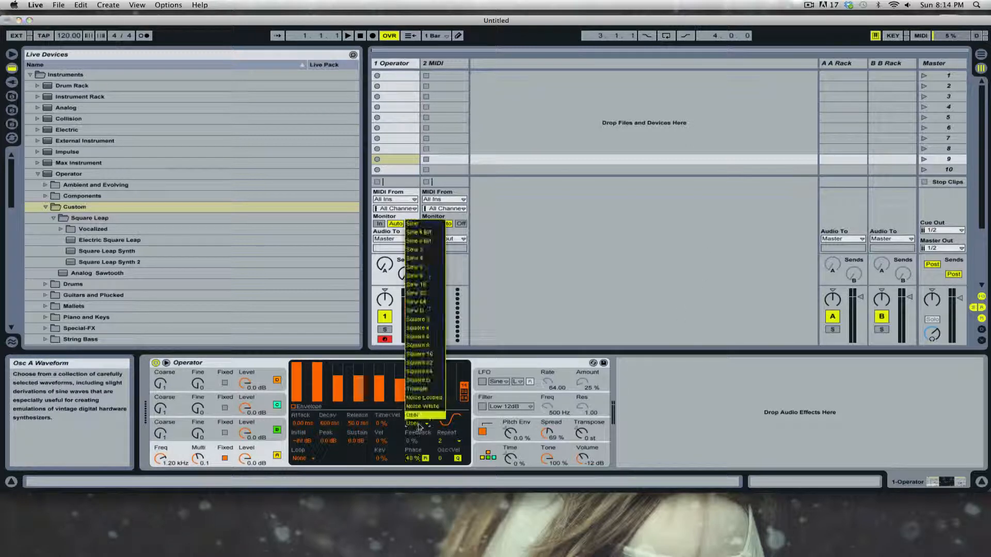
{"action": "left_click", "coordinate": [413, 223]}
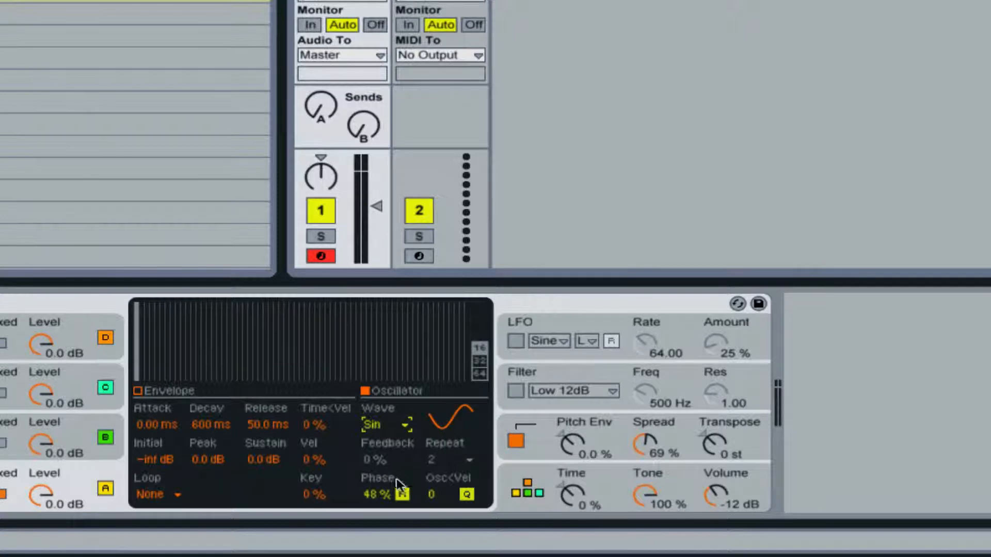
{"action": "left_click", "coordinate": [377, 494]}
{"action": "key", "text": "Delete"}
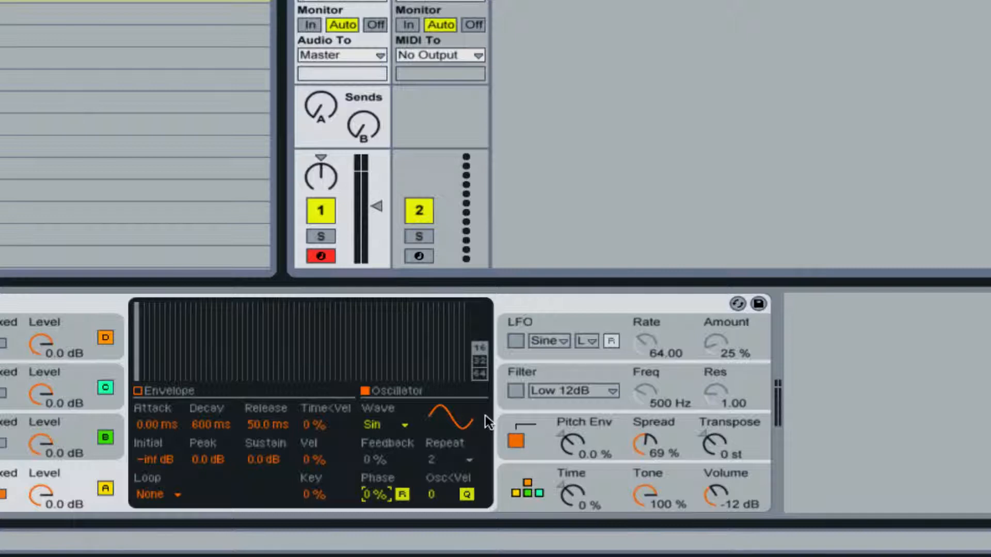
- Switch oscillator A's waveform editor between 64 and 16 harmonics, leaving it on 16 with the first partial at full level
{"action": "left_click", "coordinate": [480, 369]}
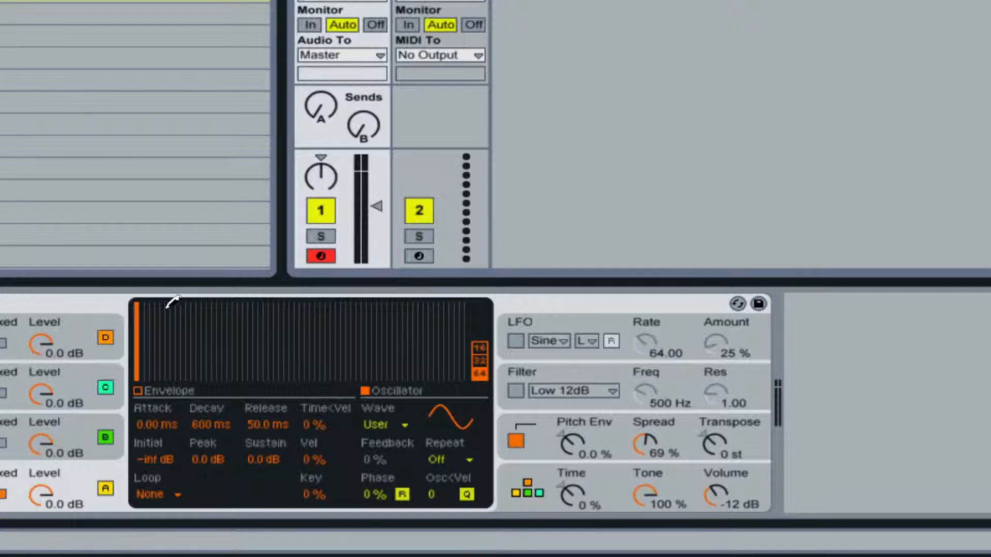
{"action": "left_click", "coordinate": [479, 348]}
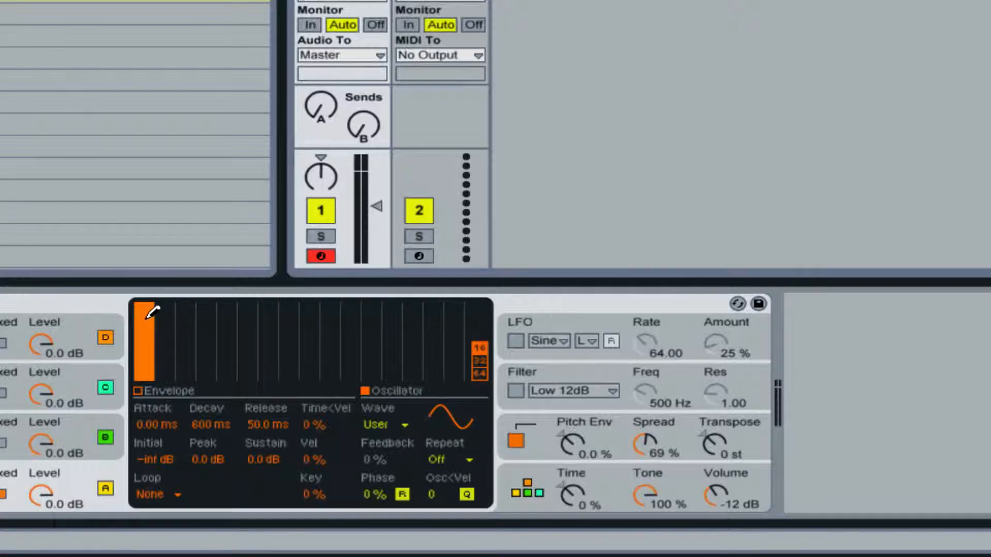
{"action": "left_click_drag", "start_coordinate": [151, 310], "coordinate": [149, 276]}
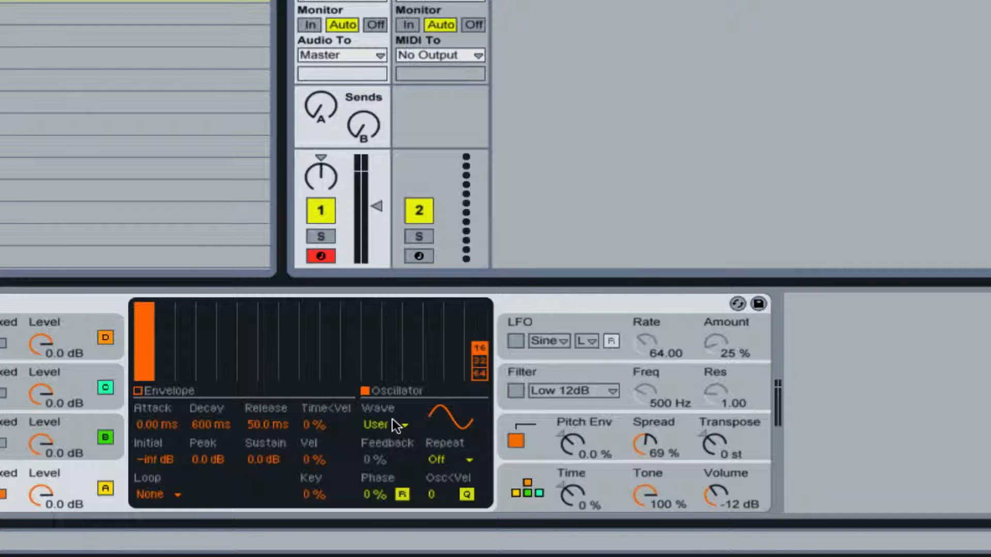
{"action": "left_click", "coordinate": [482, 361]}
{"action": "left_click", "coordinate": [482, 366]}
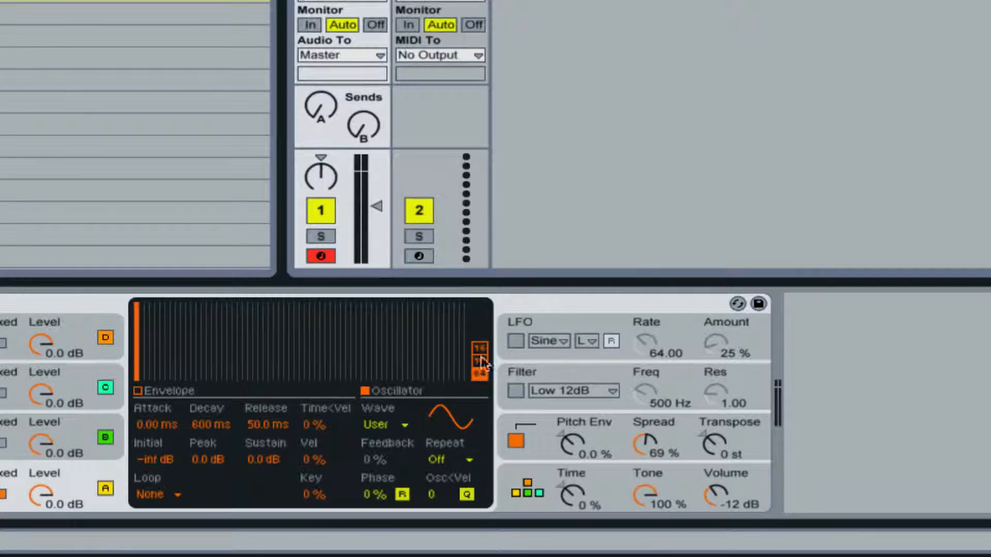
{"action": "left_click", "coordinate": [478, 346]}
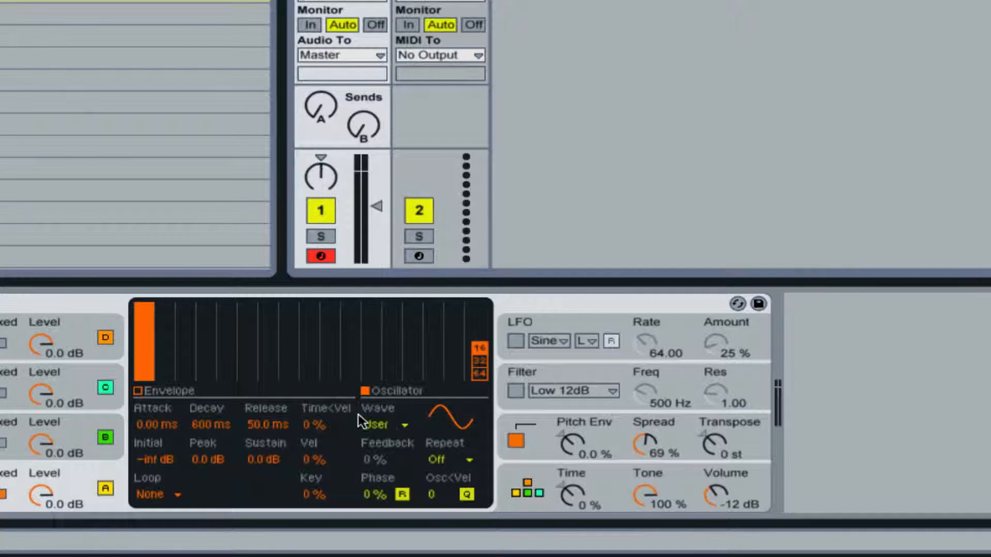
- Draw oscillator A's odd partials at full level with harmonic editing kept on Odd
{"action": "left_click", "coordinate": [186, 309]}
{"action": "left_click_drag", "start_coordinate": [191, 303], "coordinate": [409, 283]}
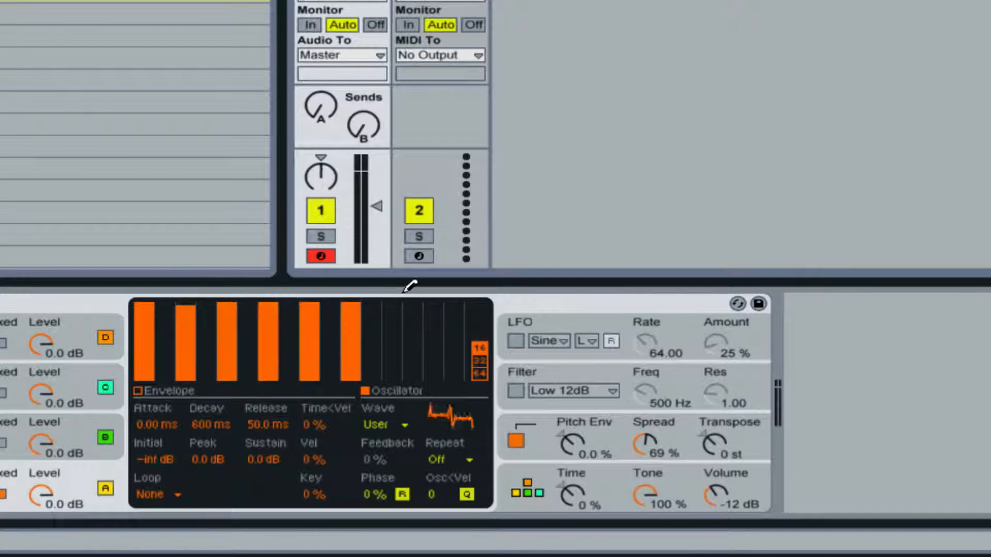
{"action": "right_click", "coordinate": [370, 327]}
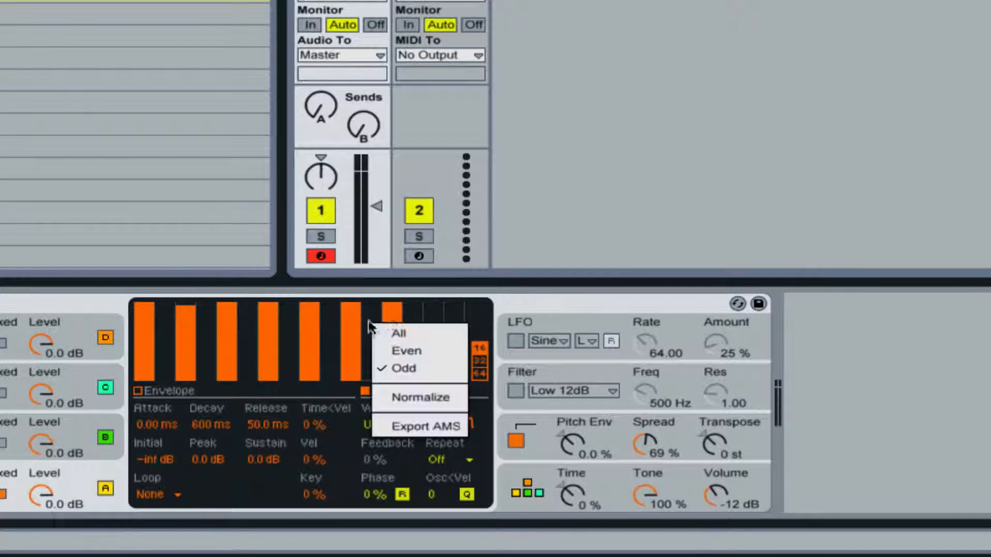
{"action": "left_click", "coordinate": [397, 368]}
- Change harmonic editing to All, raise oscillator A's partials to full level, and clear every one above the first
{"action": "right_click", "coordinate": [314, 323]}
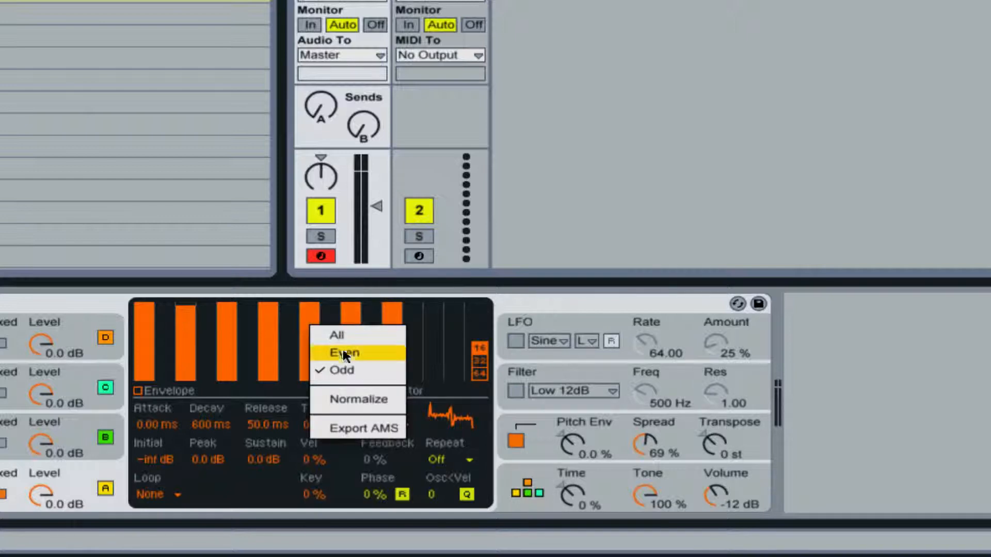
{"action": "left_click", "coordinate": [336, 336]}
{"action": "left_click_drag", "start_coordinate": [330, 316], "coordinate": [333, 303]}
{"action": "mouse_move", "coordinate": [344, 264]}
{"action": "left_mouse_down"}
{"action": "mouse_move", "coordinate": [361, 266]}
{"action": "mouse_move", "coordinate": [137, 274]}
{"action": "left_mouse_up"}
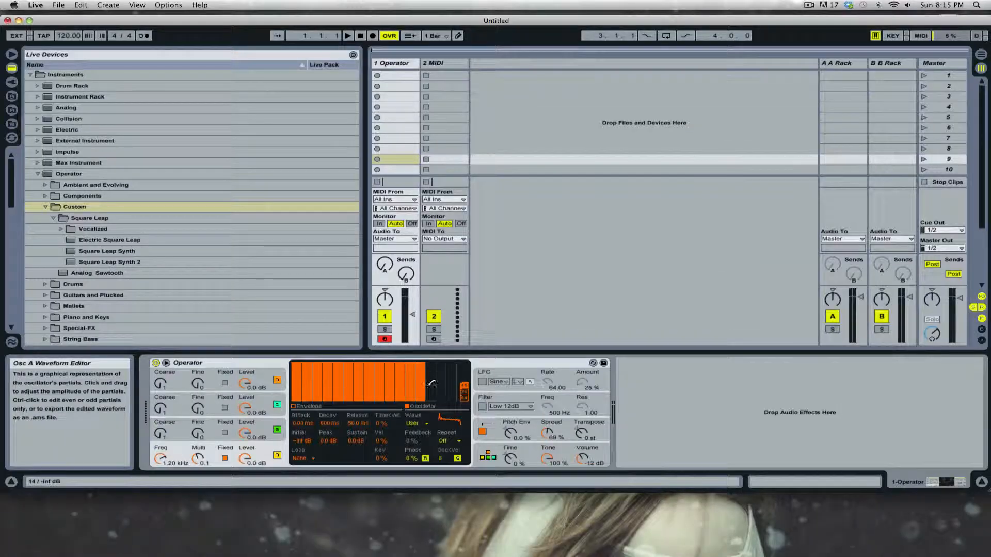
{"action": "mouse_move", "coordinate": [398, 343]}
{"action": "left_mouse_down"}
{"action": "mouse_move", "coordinate": [387, 388]}
{"action": "mouse_move", "coordinate": [305, 401]}
{"action": "left_mouse_up"}
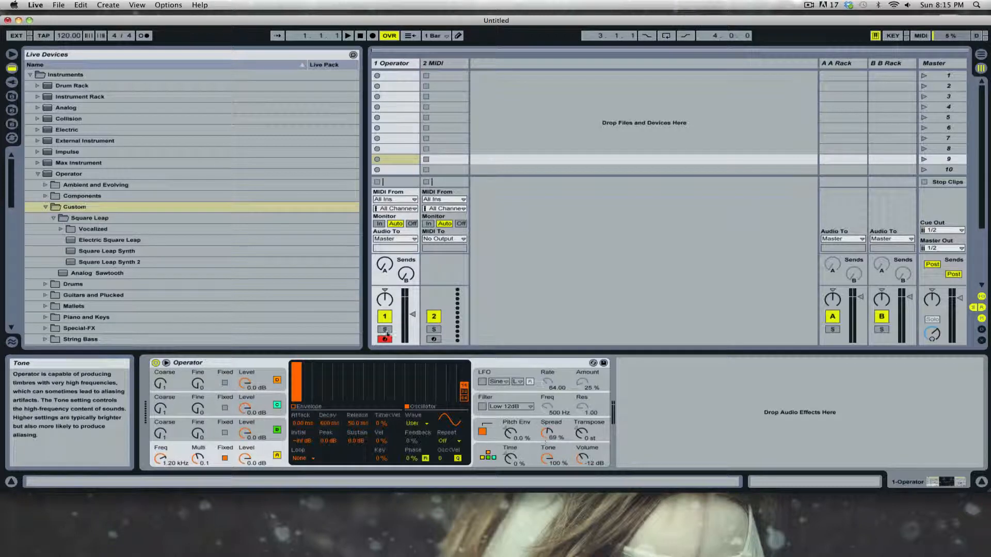
- Load the CurveCM VST from the Custom folder onto the second MIDI track and move its window clear of the track headers
{"action": "left_click", "coordinate": [12, 82]}
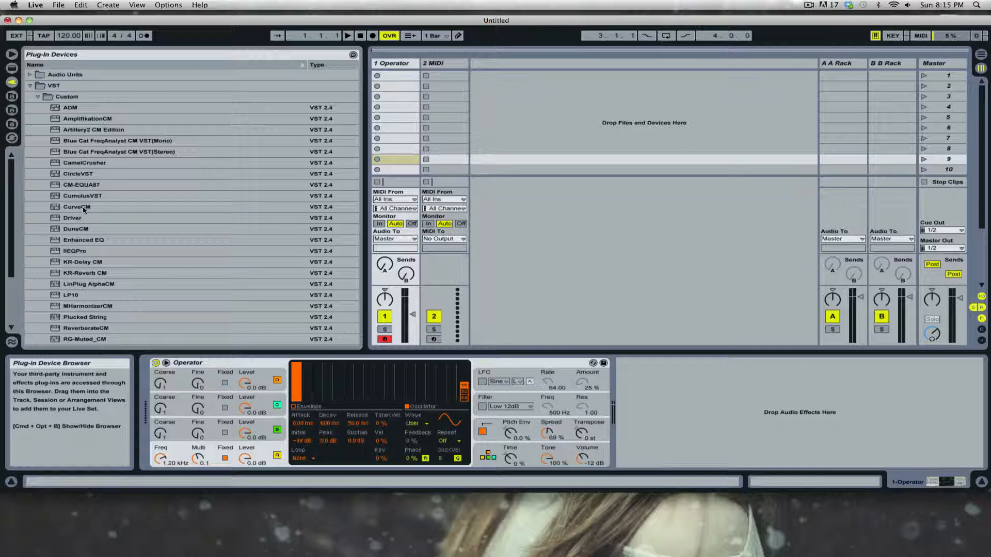
{"action": "scroll", "coordinate": [171, 236], "scroll_direction": "down", "scroll_amount": 4}
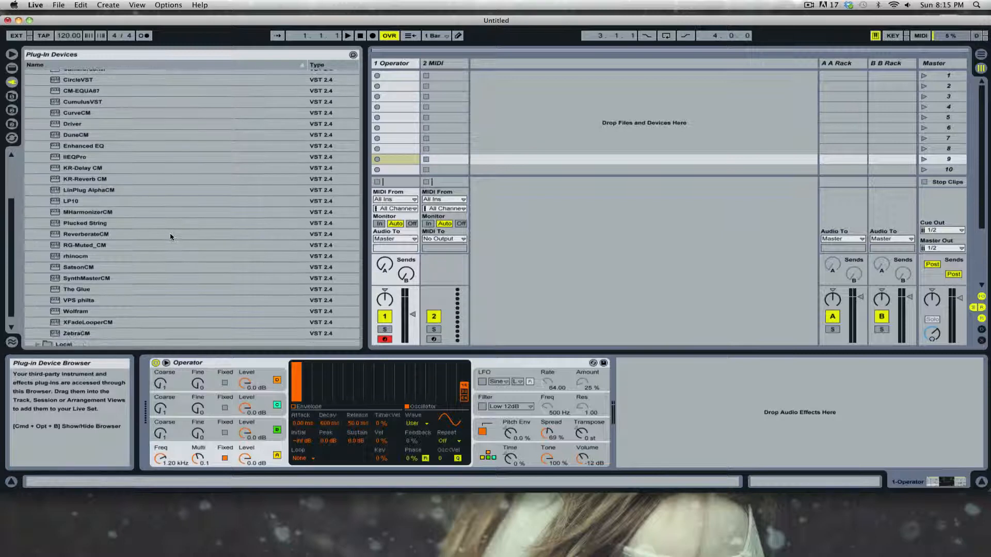
{"action": "scroll", "coordinate": [170, 236], "scroll_direction": "up", "scroll_amount": 5}
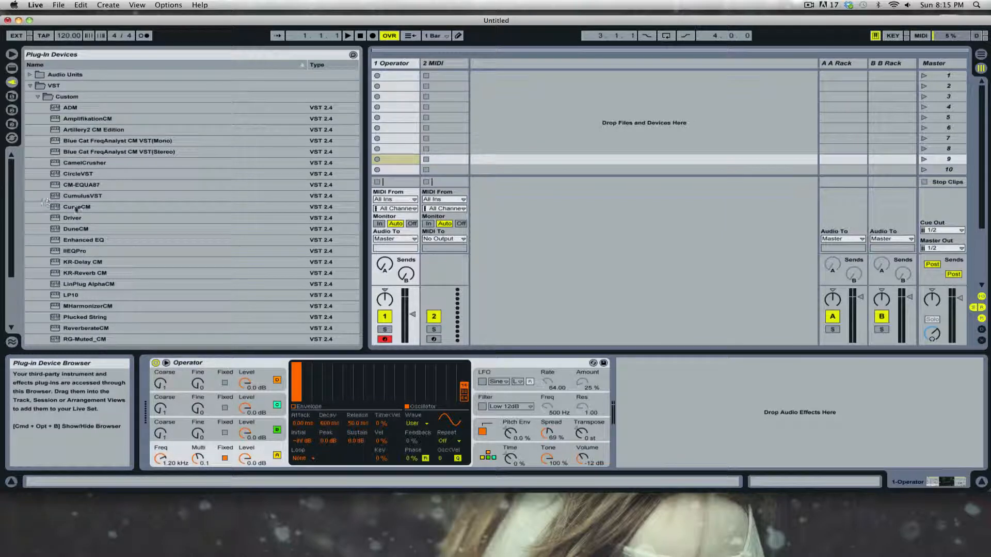
{"action": "left_click_drag", "start_coordinate": [78, 209], "coordinate": [458, 110]}
{"action": "left_click", "coordinate": [267, 196]}
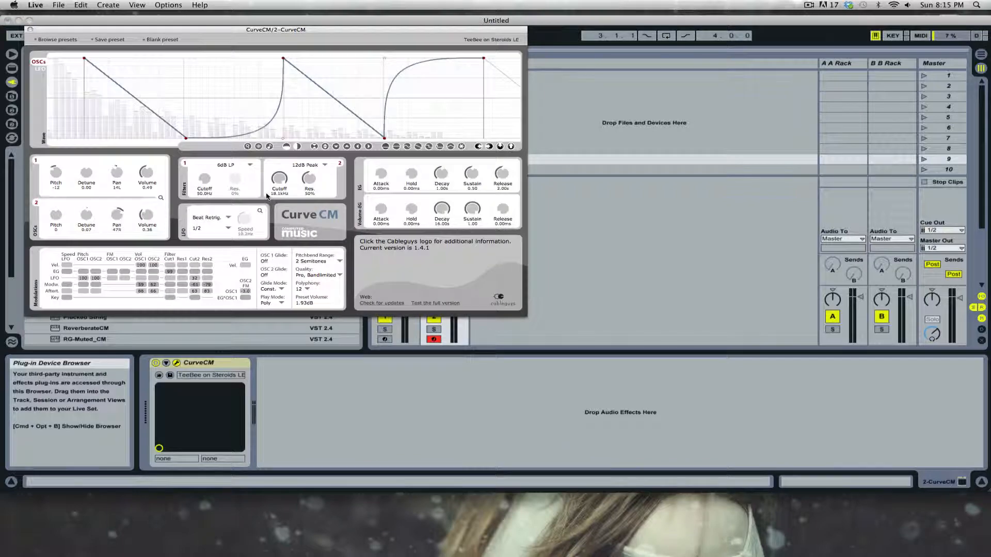
{"action": "left_click_drag", "start_coordinate": [155, 29], "coordinate": [494, 165]}
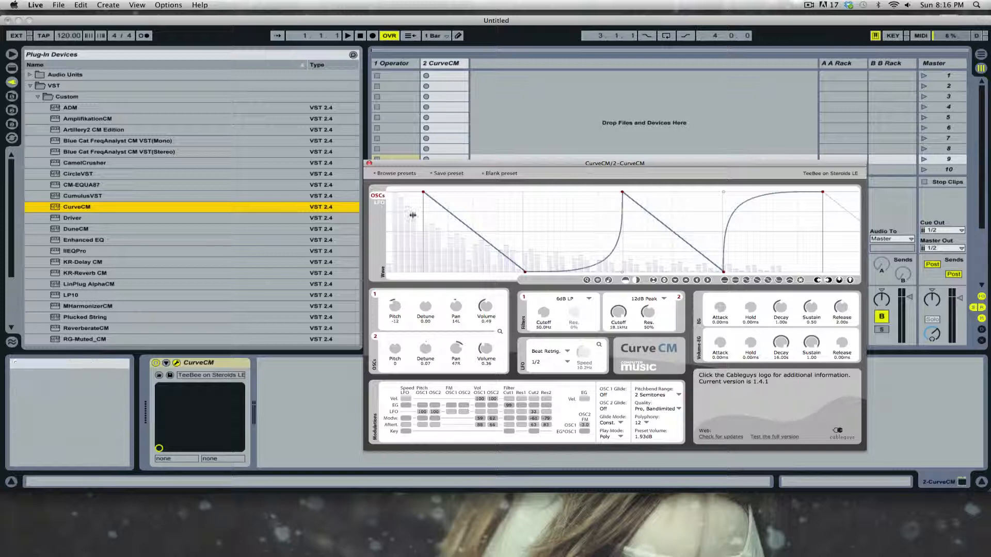
- Audition the Prodigesk II LE preset in CurveCM, load Doubletonemarimba LE, and return to the preset editor
{"action": "left_click", "coordinate": [398, 174]}
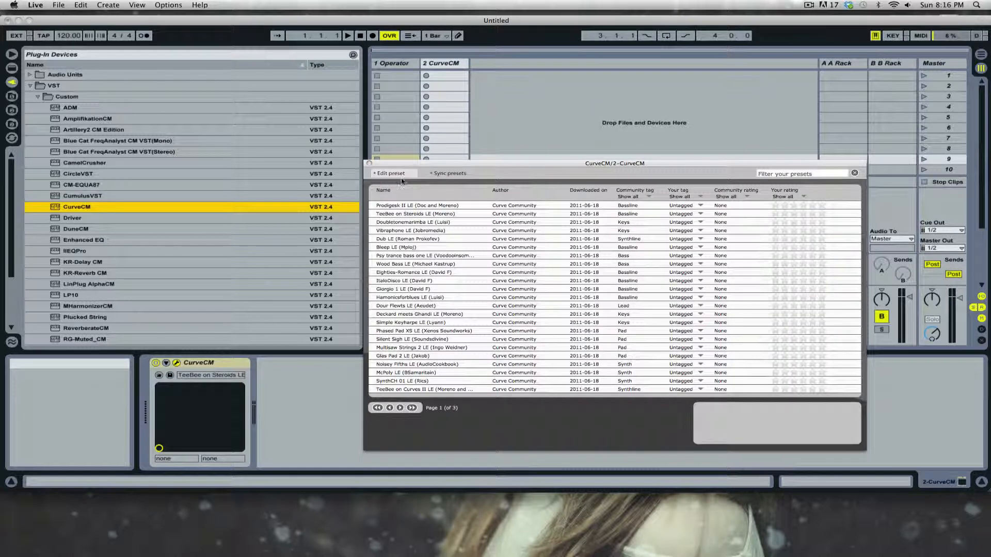
{"action": "left_click", "coordinate": [402, 222]}
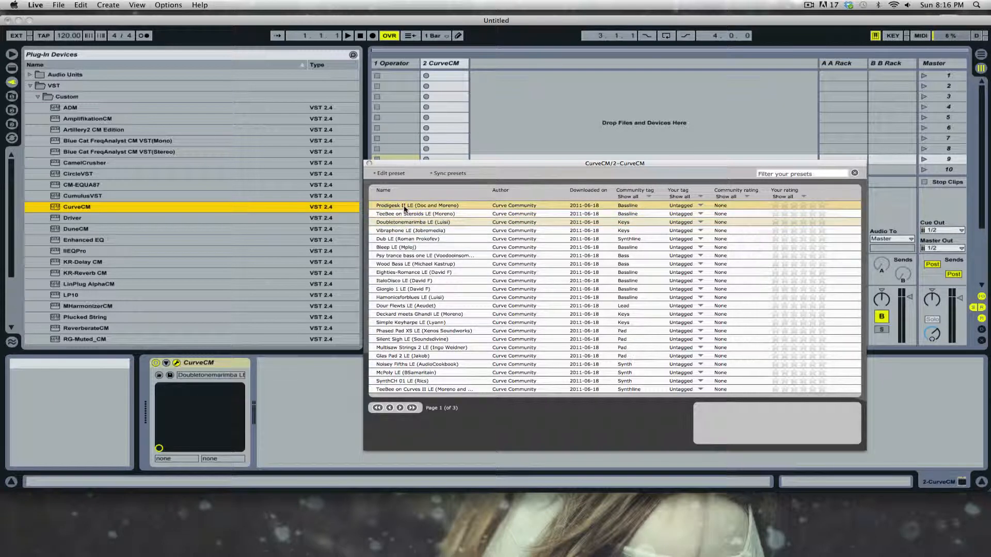
{"action": "left_click", "coordinate": [404, 207]}
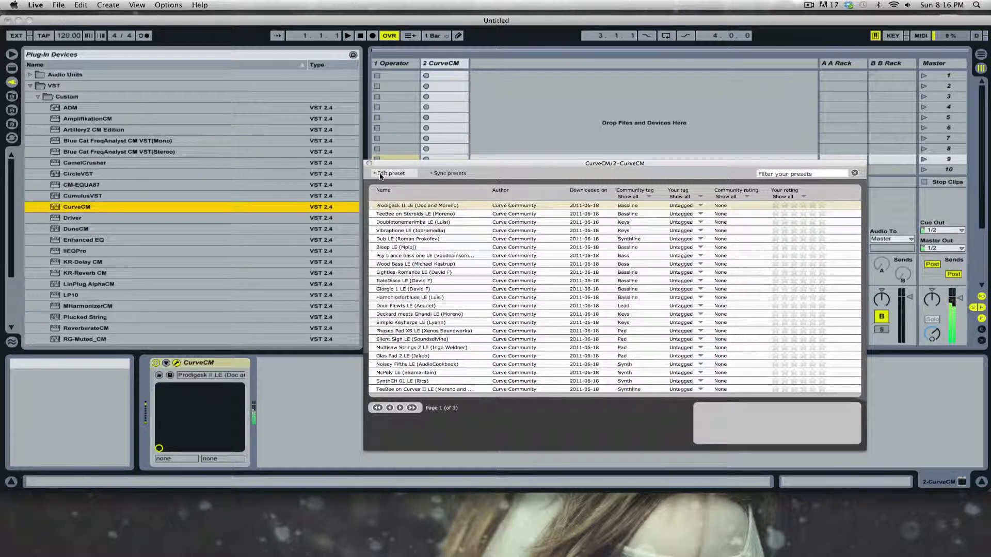
{"action": "left_click", "coordinate": [626, 223]}
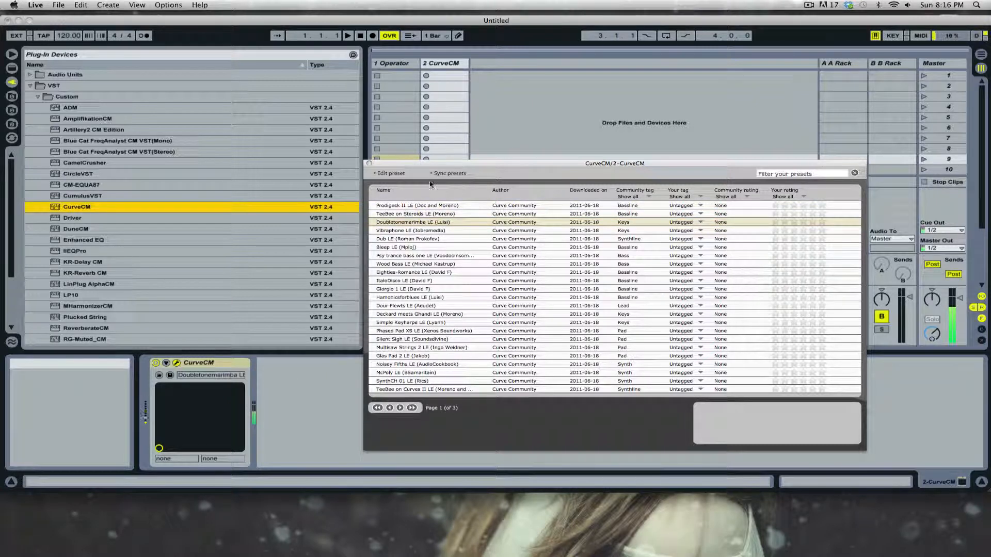
{"action": "left_click", "coordinate": [390, 174]}
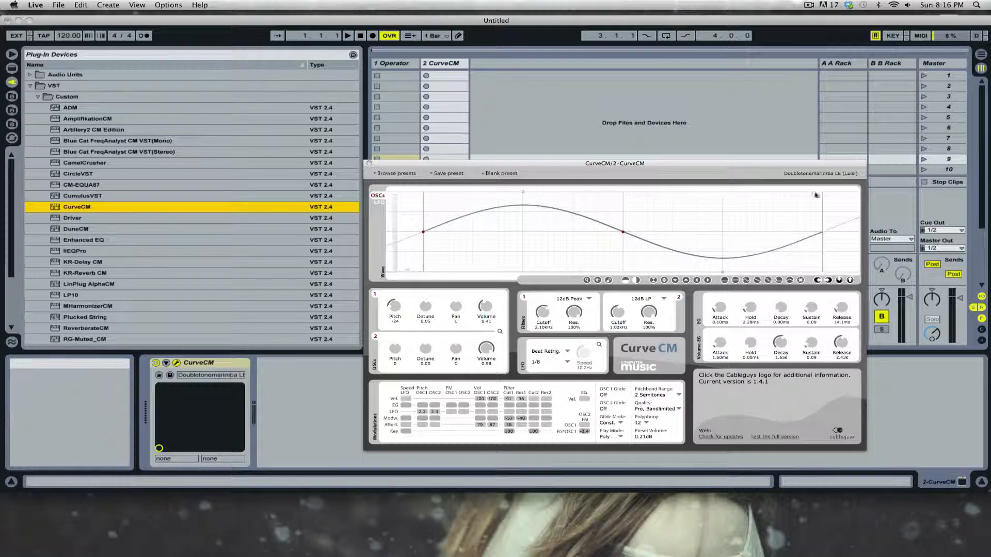
- Compare CurveCM's oscillator and LFO waveforms, and leave the plug-in for the Operator track
{"action": "left_click", "coordinate": [375, 203]}
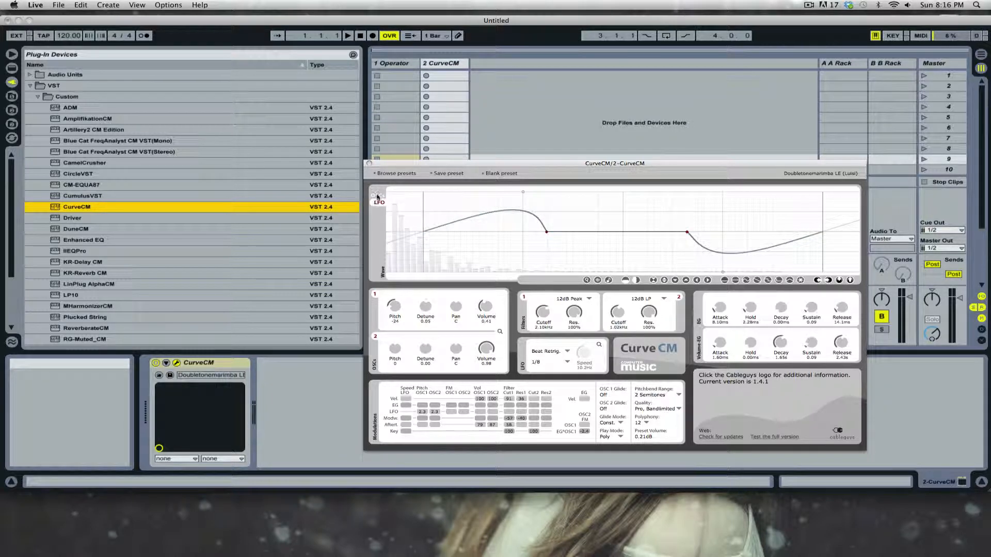
{"action": "left_click", "coordinate": [378, 196]}
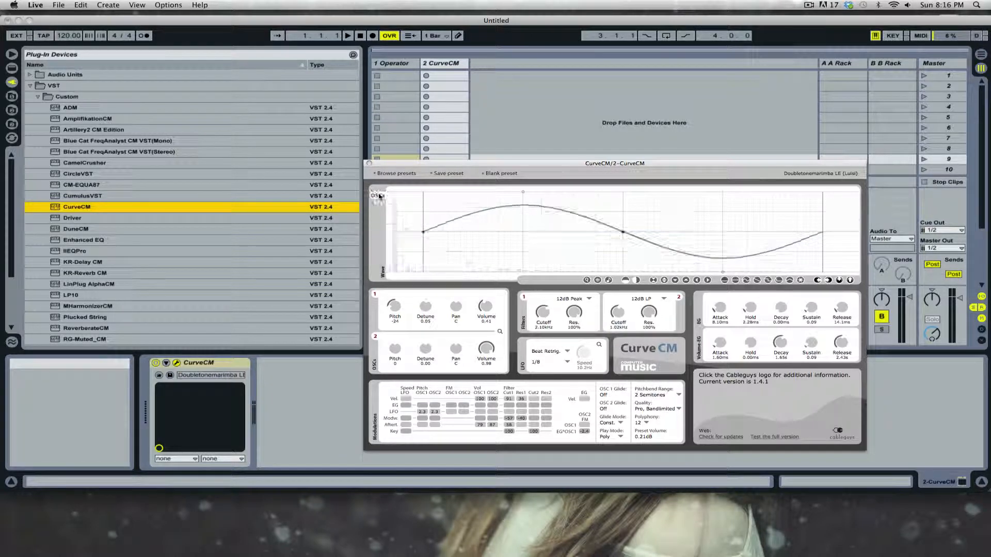
{"action": "left_click", "coordinate": [379, 204]}
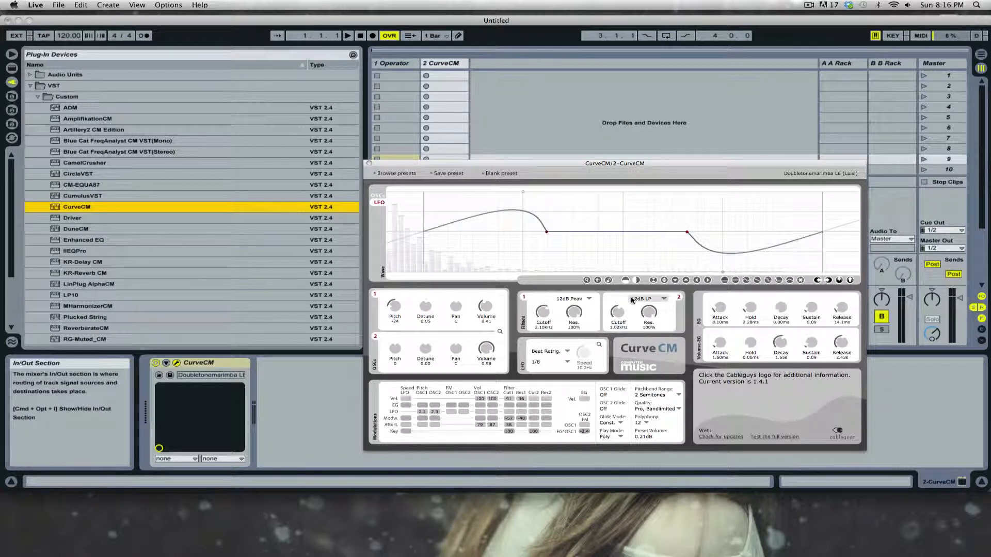
{"action": "left_click", "coordinate": [369, 163]}
{"action": "left_click", "coordinate": [385, 71]}
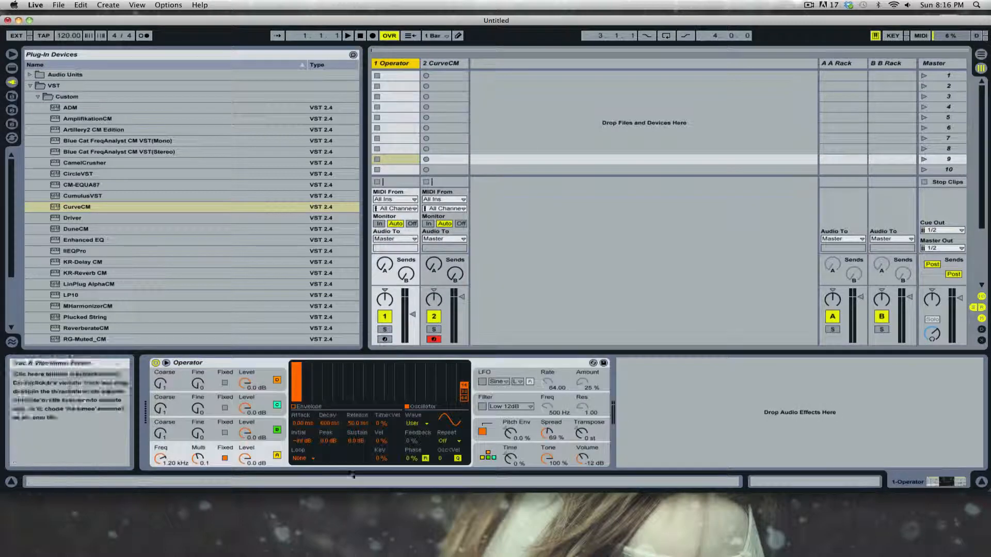
- Draw freehand levels across oscillator A's 64 harmonics, and switch the waveform editor back to 16
{"action": "mouse_move", "coordinate": [319, 374]}
{"action": "left_mouse_down"}
{"action": "mouse_move", "coordinate": [406, 367]}
{"action": "mouse_move", "coordinate": [457, 372]}
{"action": "mouse_move", "coordinate": [463, 382]}
{"action": "left_mouse_up"}
{"action": "left_click", "coordinate": [464, 399]}
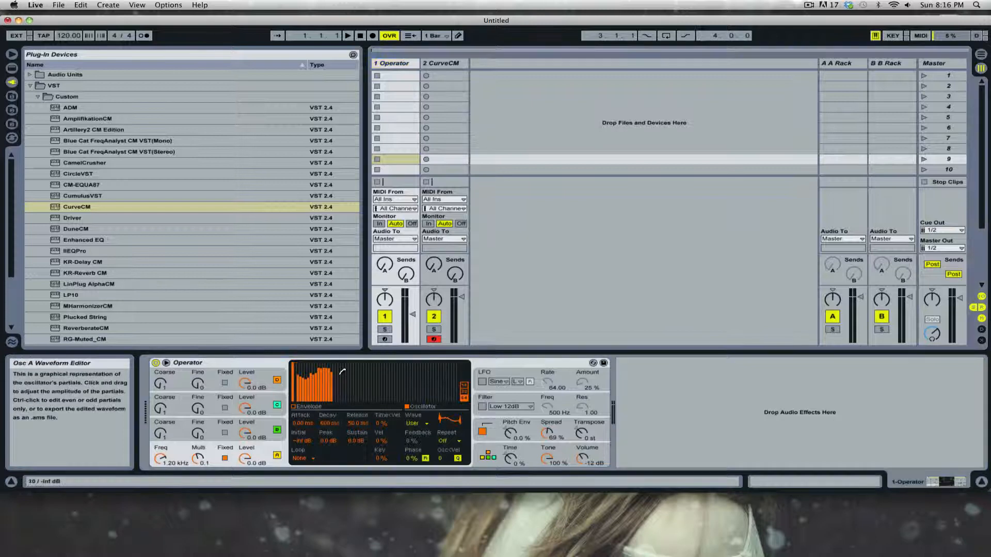
{"action": "mouse_move", "coordinate": [339, 375]}
{"action": "left_mouse_down"}
{"action": "mouse_move", "coordinate": [368, 396]}
{"action": "mouse_move", "coordinate": [474, 371]}
{"action": "mouse_move", "coordinate": [415, 364]}
{"action": "left_mouse_up"}
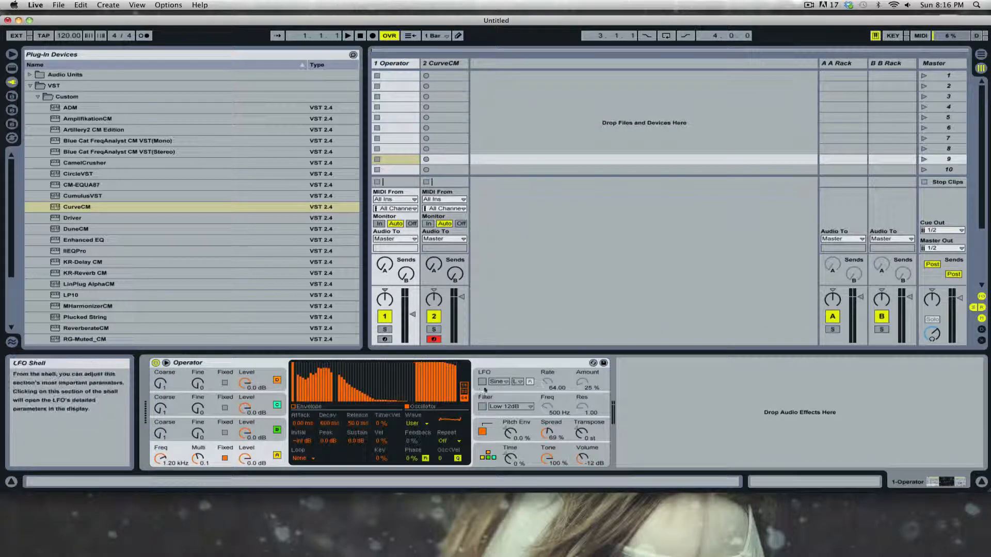
{"action": "left_click", "coordinate": [464, 385]}
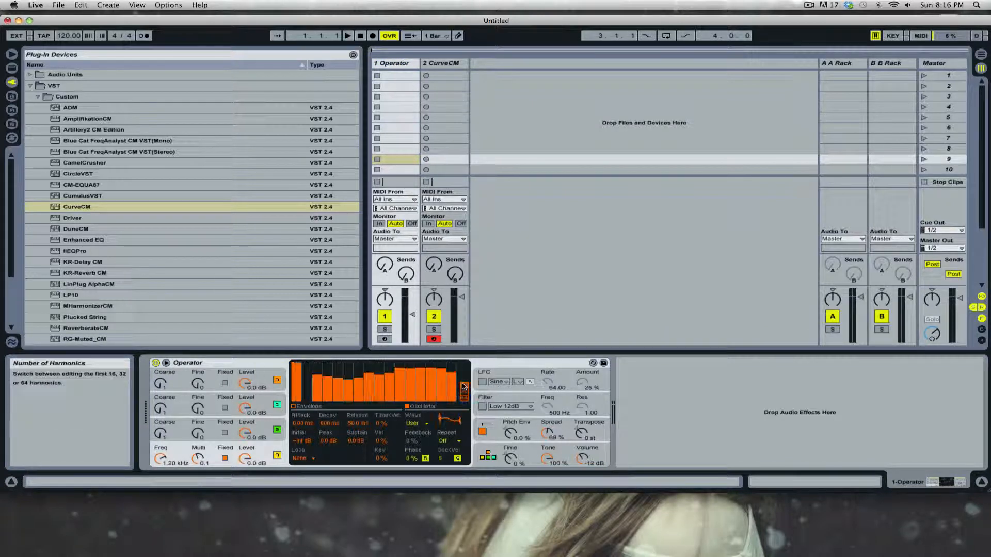
- Clear all of oscillator A's partials above the first in the 16 and 64 harmonic views, ending on 16
{"action": "right_click", "coordinate": [350, 384]}
{"action": "left_click", "coordinate": [313, 396]}
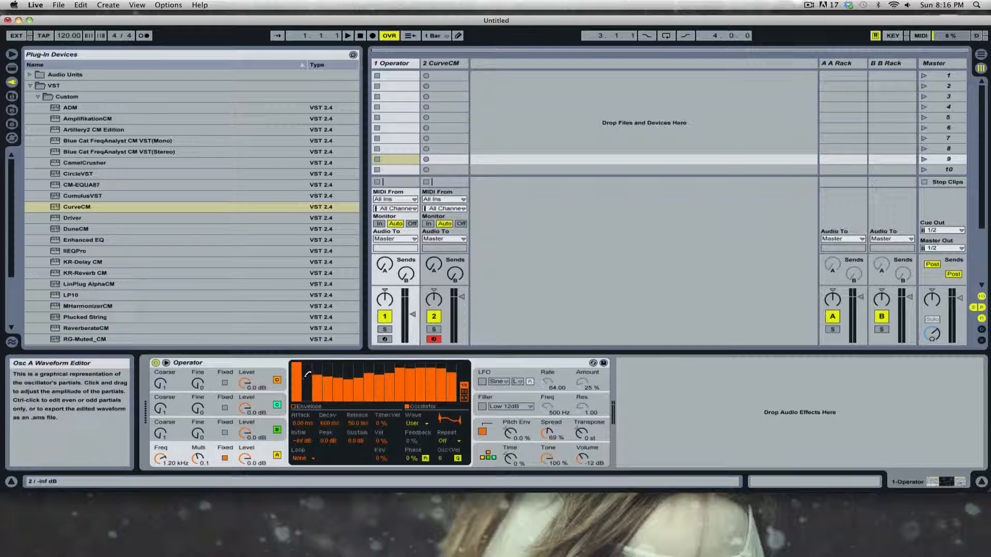
{"action": "left_click_drag", "start_coordinate": [315, 401], "coordinate": [564, 425]}
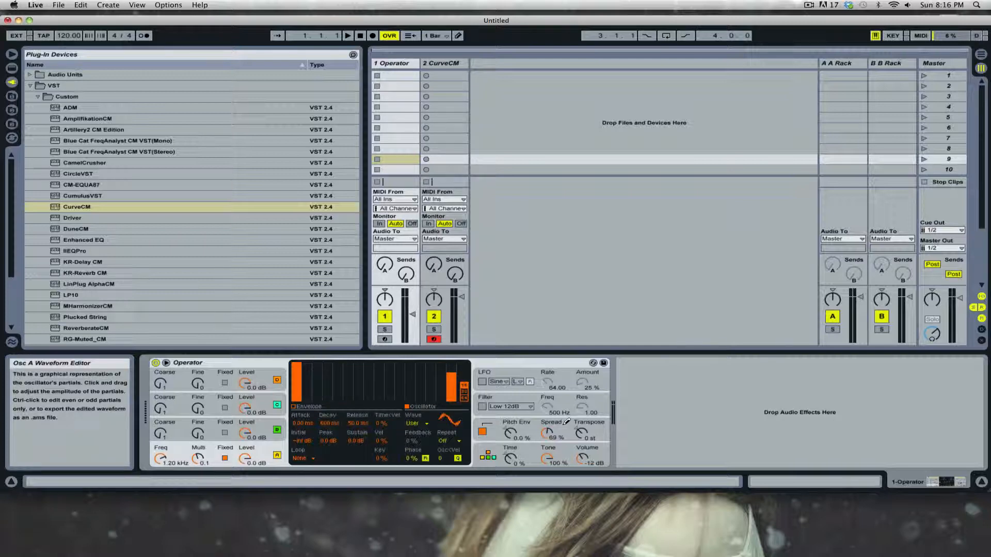
{"action": "left_click", "coordinate": [464, 397]}
{"action": "left_click_drag", "start_coordinate": [346, 413], "coordinate": [461, 407]}
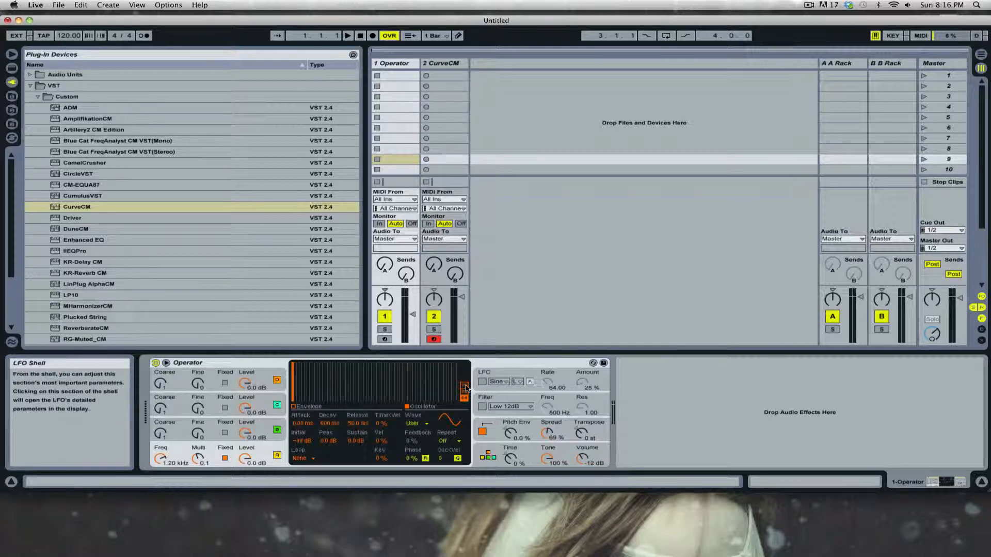
{"action": "left_click", "coordinate": [464, 385]}
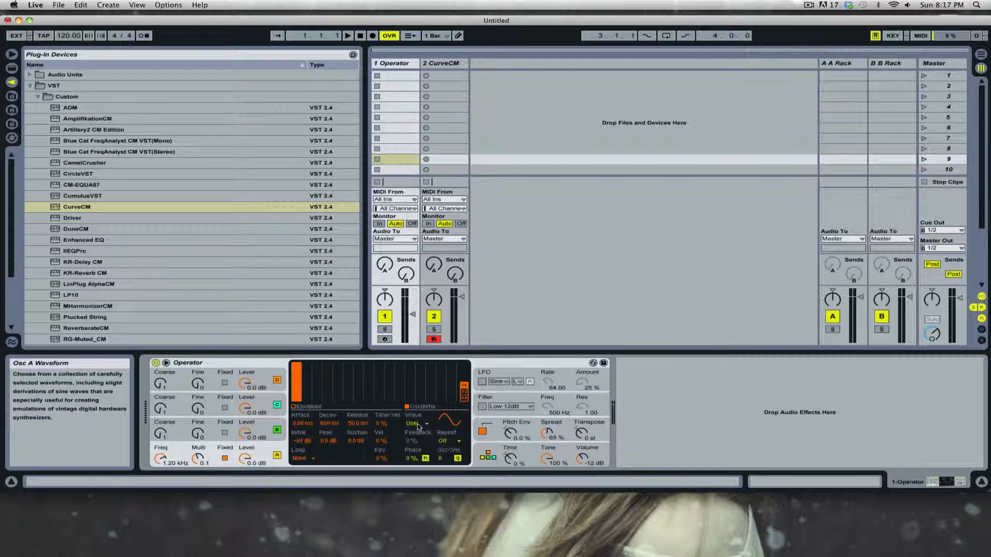
- Draw oscillator A's odd partials from the 3rd to the 15th at full level, and set Repeat to 1/2
{"action": "left_click", "coordinate": [317, 364]}
{"action": "left_click", "coordinate": [337, 364]}
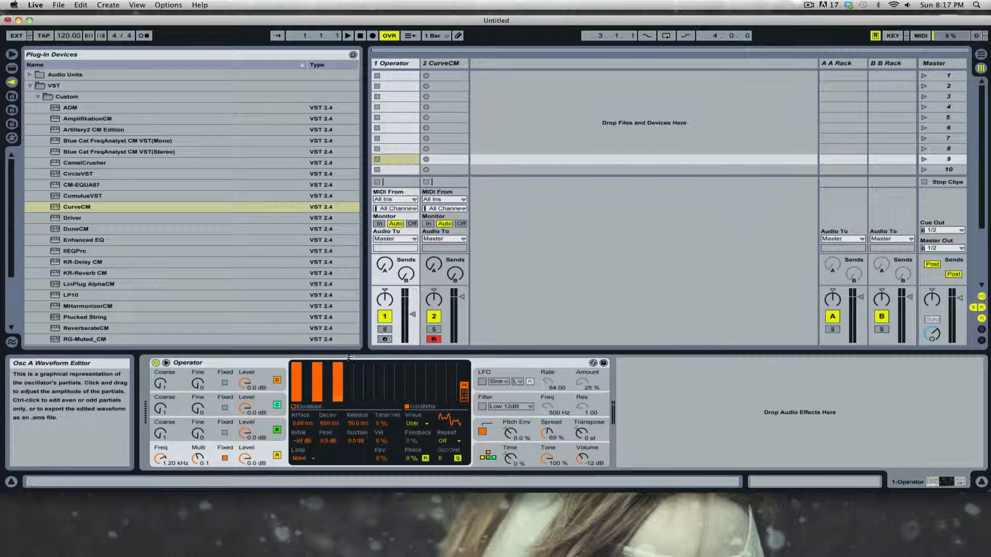
{"action": "right_click", "coordinate": [361, 378]}
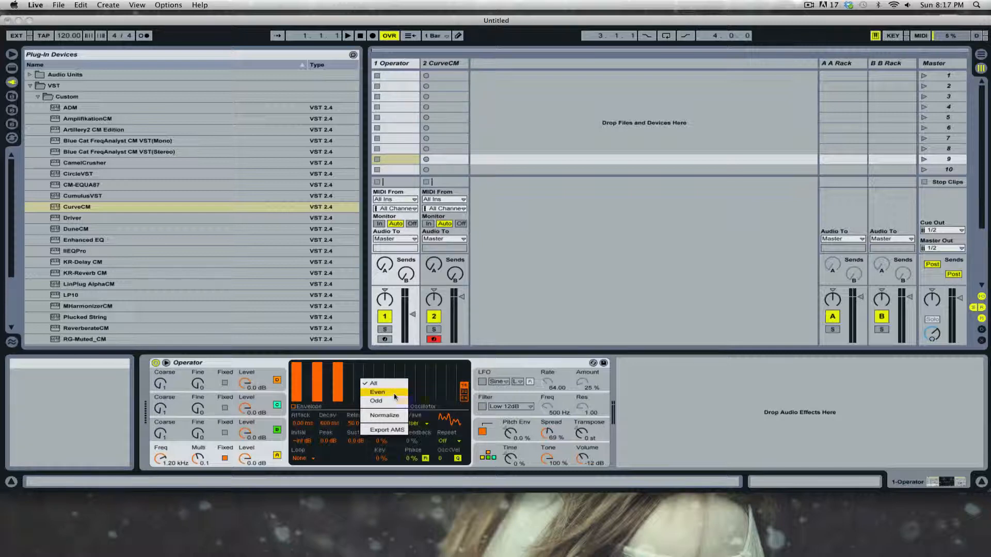
{"action": "left_click", "coordinate": [394, 392]}
{"action": "left_click_drag", "start_coordinate": [356, 367], "coordinate": [441, 366]}
{"action": "left_click", "coordinate": [445, 442]}
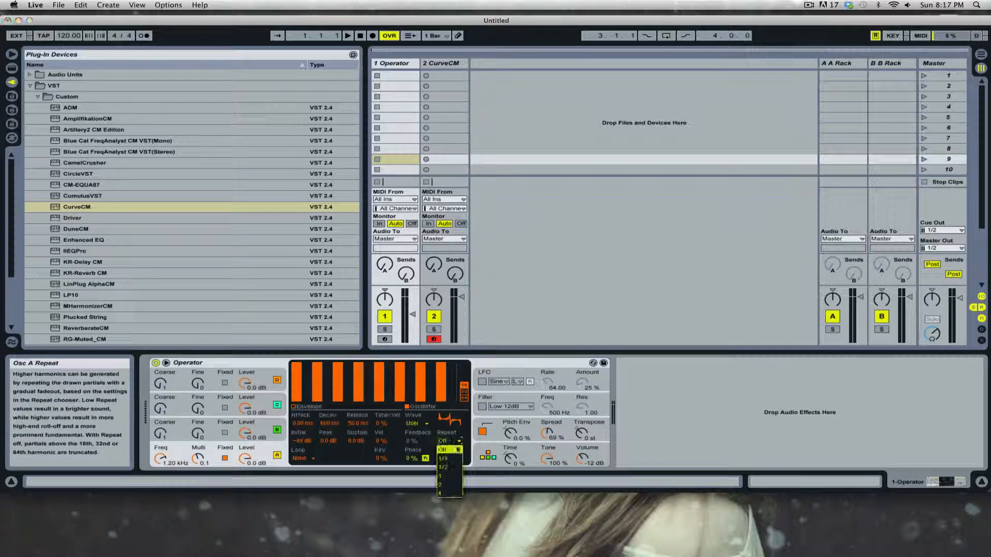
{"action": "left_click", "coordinate": [450, 468]}
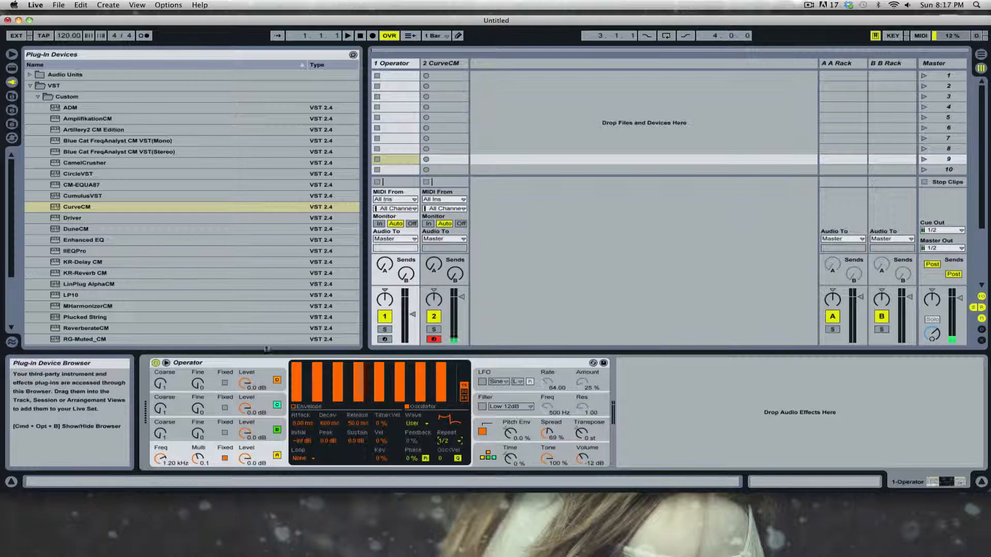
- Load a fresh default Operator from Live's instruments, and show oscillator A's waveform editor with 16 harmonics
{"action": "left_click", "coordinate": [12, 68]}
{"action": "left_click", "coordinate": [60, 163]}
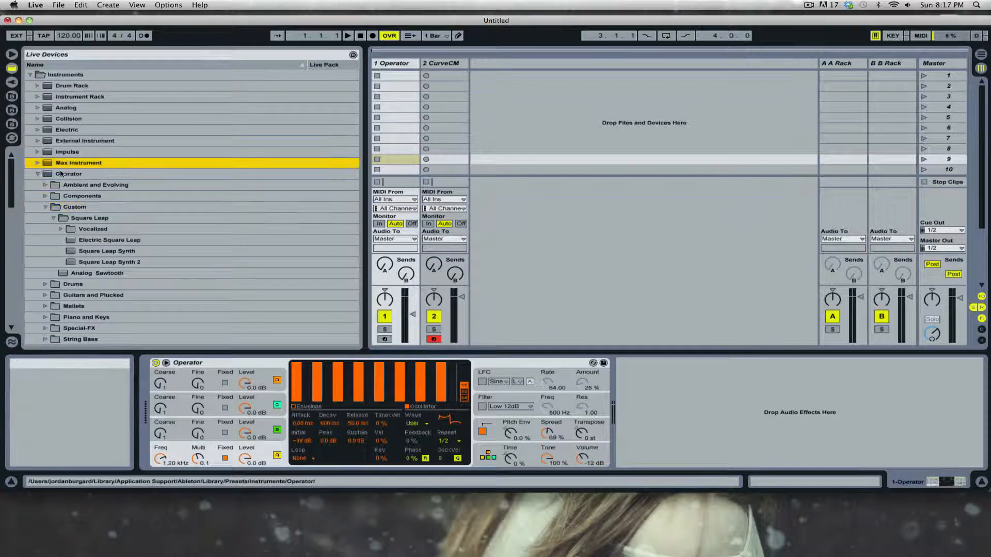
{"action": "double_click", "coordinate": [61, 174]}
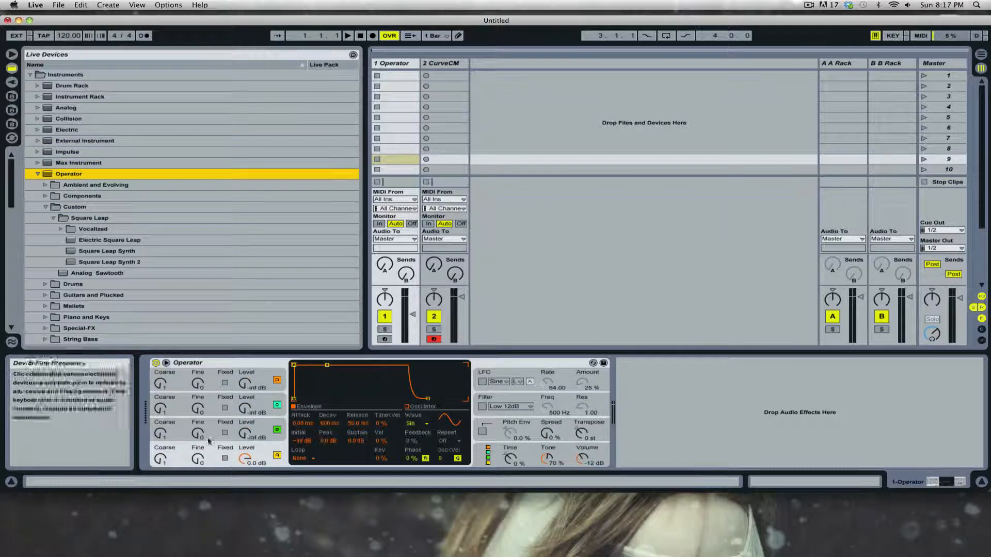
{"action": "left_click", "coordinate": [420, 406]}
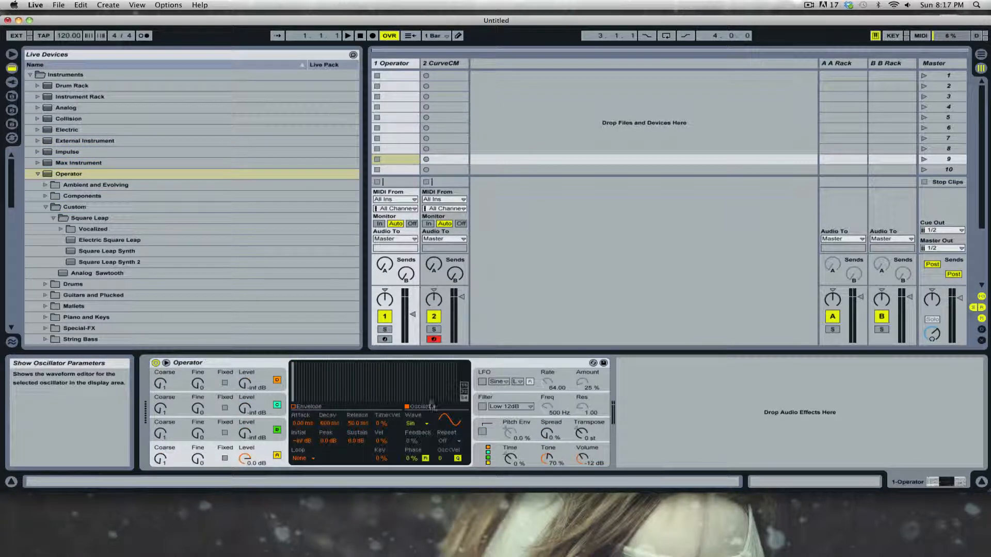
{"action": "left_click", "coordinate": [464, 385]}
- Limit drawing to odd partials and draw all of them at full level in oscillator A, with Repeat set to 1
{"action": "right_click", "coordinate": [317, 370]}
{"action": "left_click", "coordinate": [315, 367]}
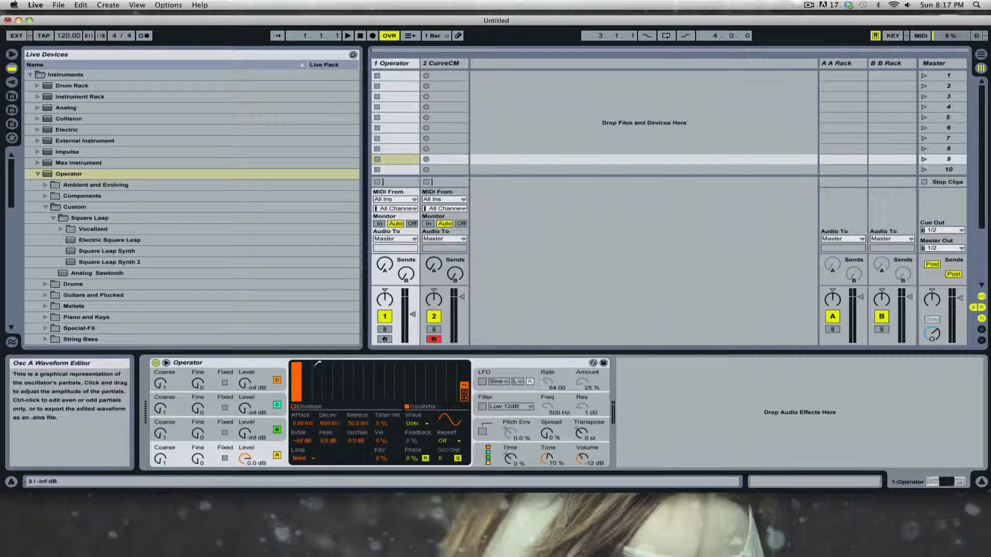
{"action": "right_click", "coordinate": [320, 378]}
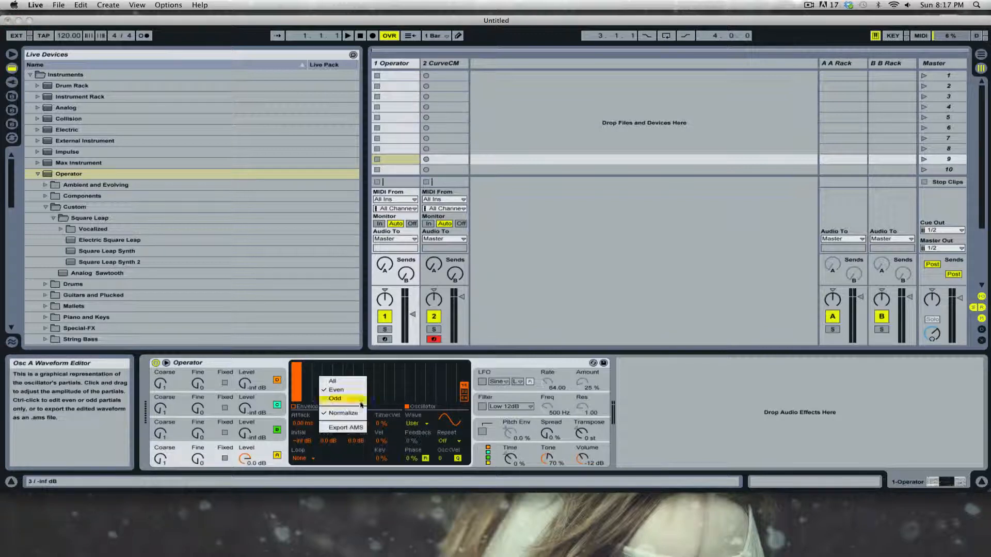
{"action": "left_click", "coordinate": [361, 401]}
{"action": "left_click_drag", "start_coordinate": [314, 363], "coordinate": [524, 277]}
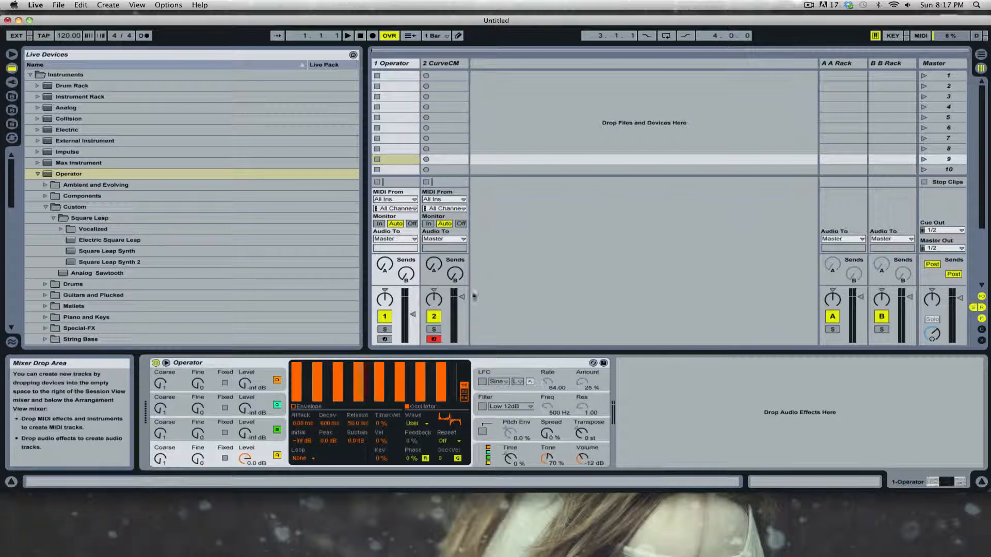
{"action": "left_click", "coordinate": [447, 441]}
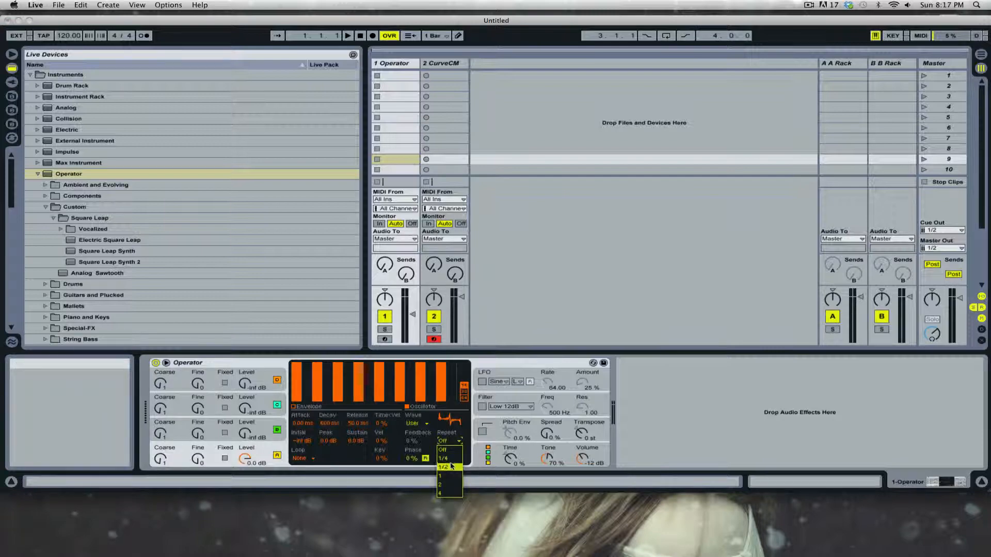
{"action": "left_click", "coordinate": [448, 485]}
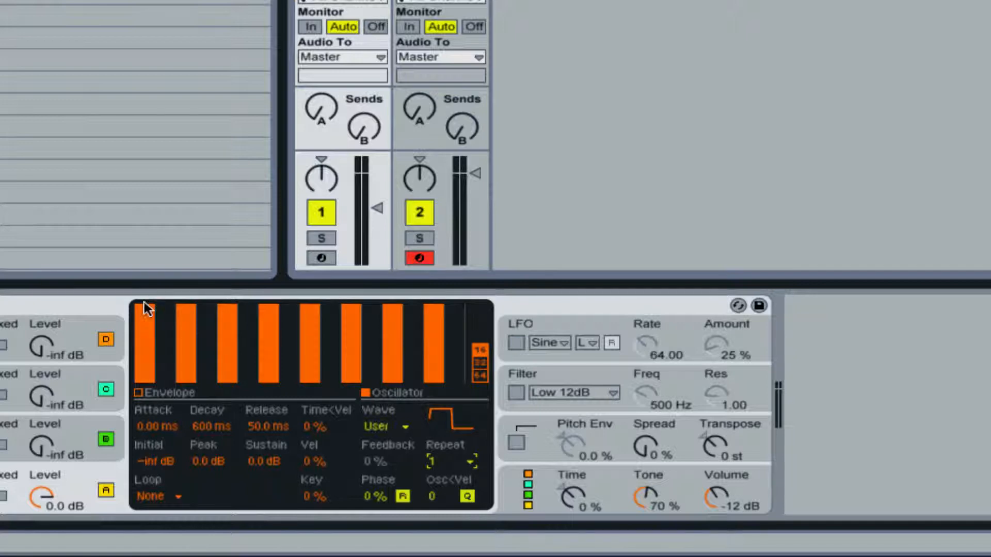
- Examine the partial-drawing options, the 32 harmonic view and the Repeat choices for oscillator A's odd-harmonic wave
{"action": "right_click", "coordinate": [169, 327]}
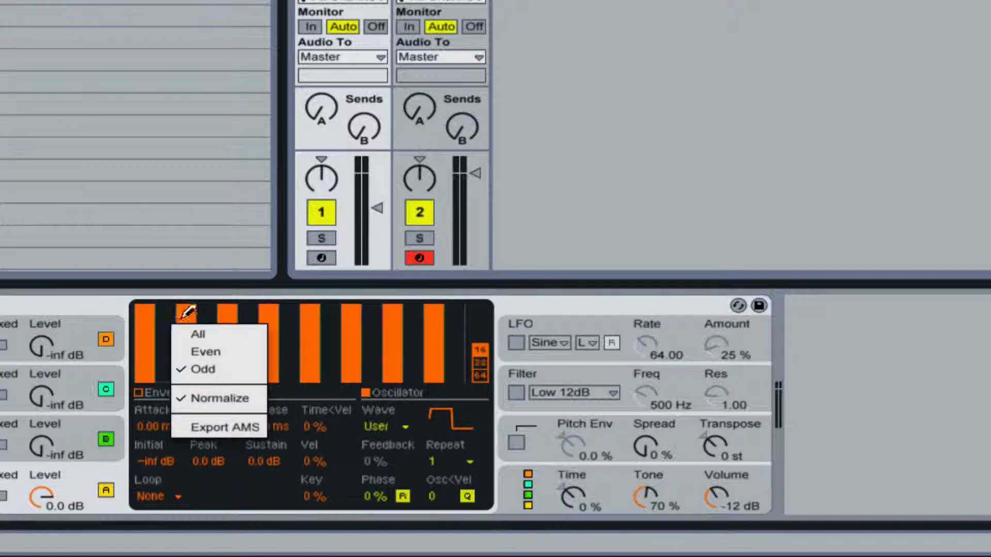
{"action": "left_click", "coordinate": [163, 319]}
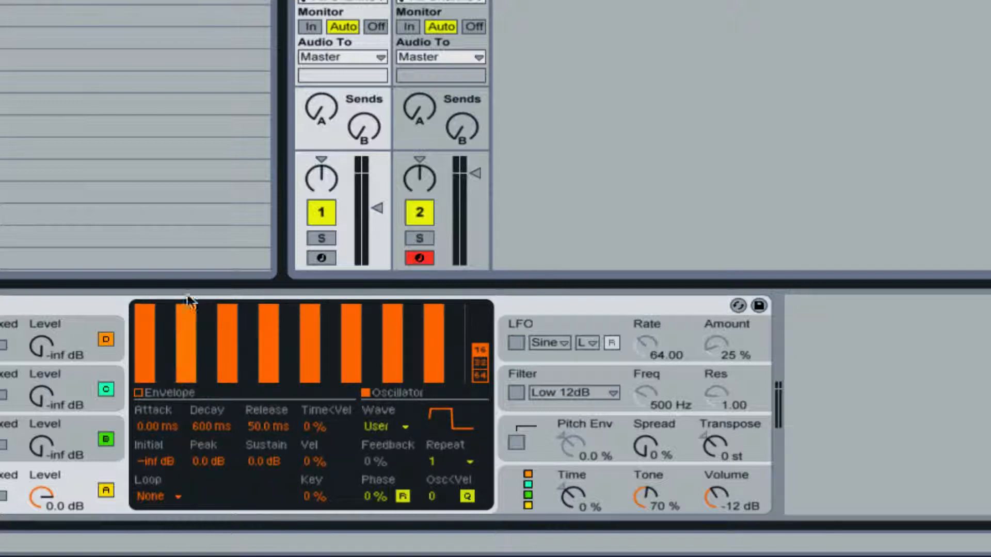
{"action": "mouse_move", "coordinate": [180, 315]}
{"action": "left_mouse_down"}
{"action": "mouse_move", "coordinate": [189, 328]}
{"action": "mouse_move", "coordinate": [189, 267]}
{"action": "left_mouse_up"}
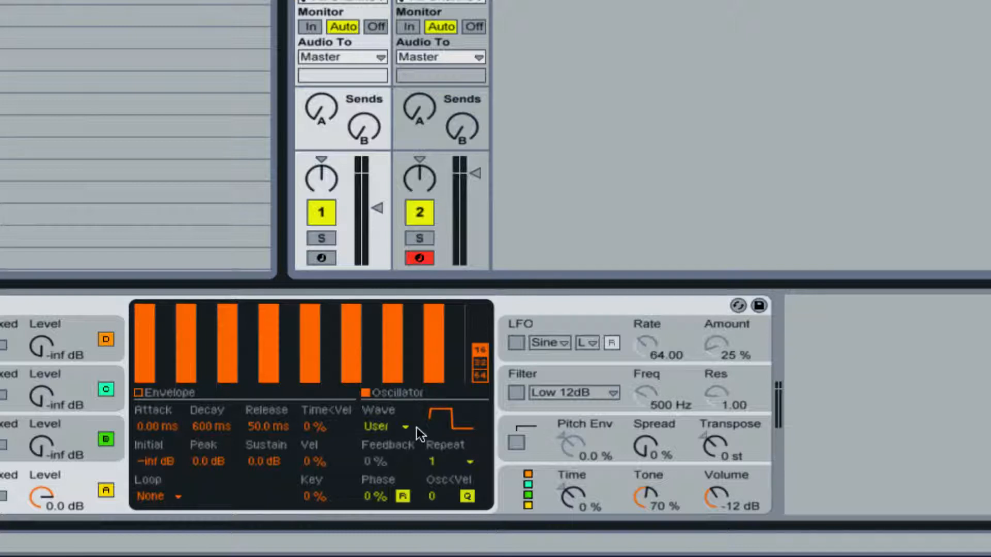
{"action": "left_click", "coordinate": [478, 361]}
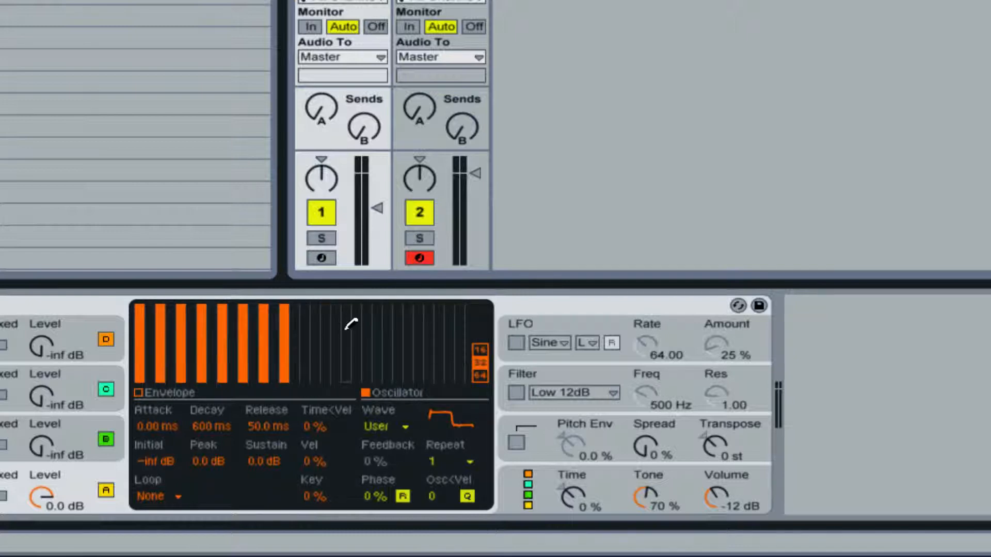
{"action": "left_click", "coordinate": [480, 349]}
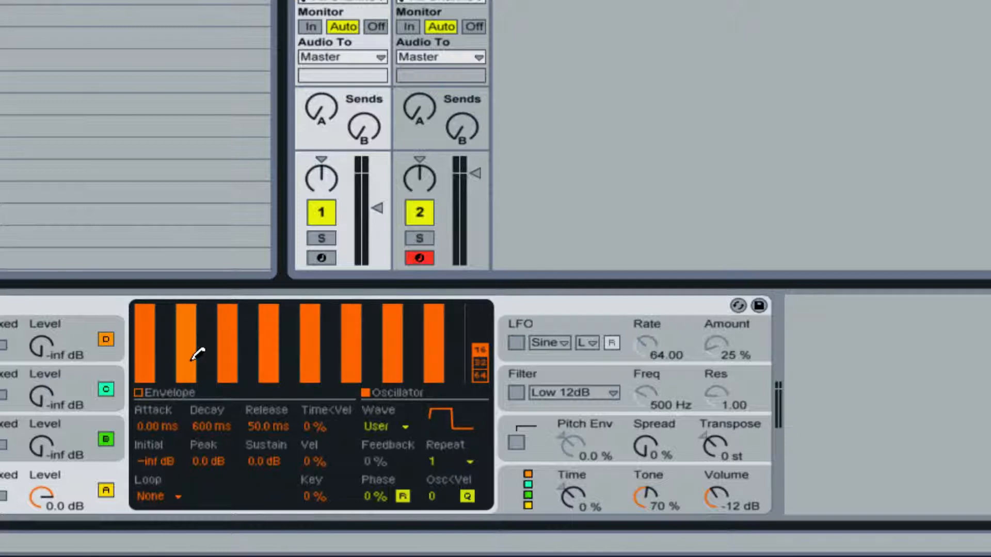
{"action": "left_click", "coordinate": [433, 460]}
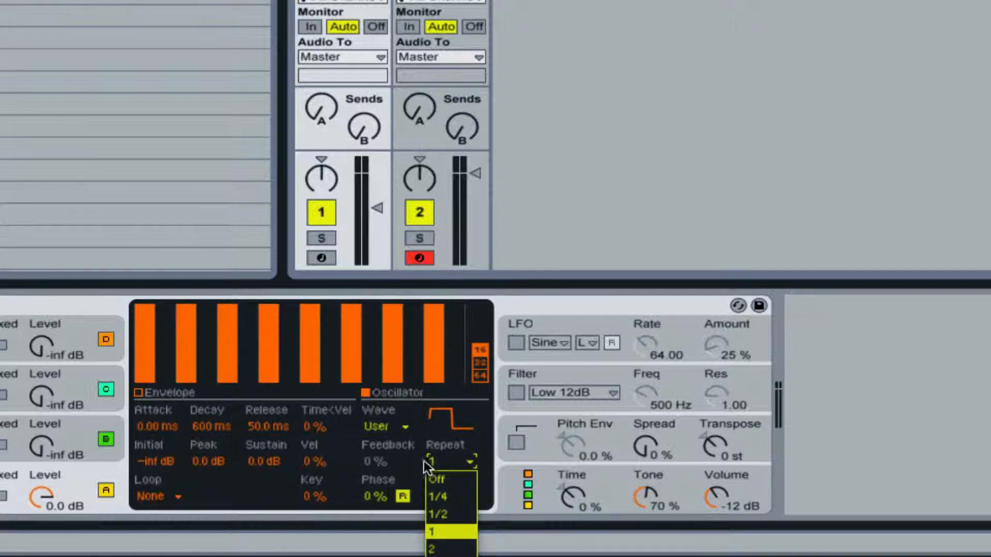
{"action": "left_click", "coordinate": [423, 460]}
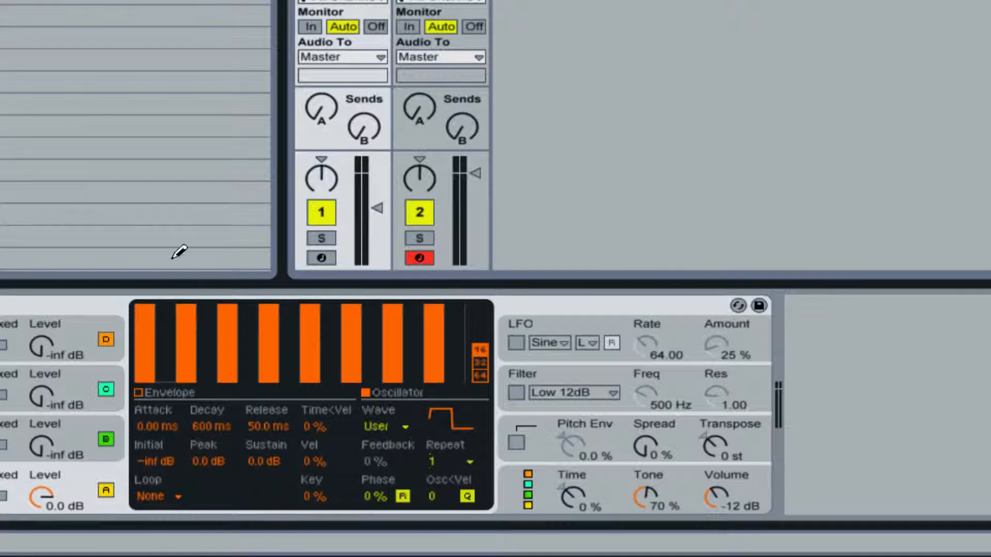
- Set partial drawing to All, and draw all 16 of oscillator A's partials at full level
{"action": "right_click", "coordinate": [312, 333]}
{"action": "left_click", "coordinate": [339, 346]}
{"action": "mouse_move", "coordinate": [142, 309]}
{"action": "left_mouse_down"}
{"action": "mouse_move", "coordinate": [188, 248]}
{"action": "mouse_move", "coordinate": [490, 248]}
{"action": "left_mouse_up"}
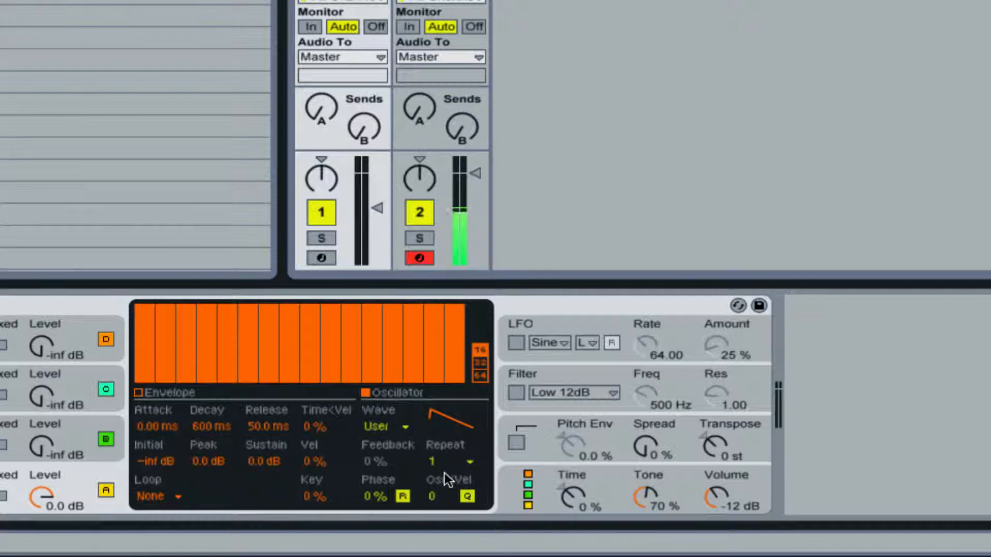
- Arm the Operator track for auditioning, and undo the full-level drawing of all 16 partials, ending in the 16 harmonic view
{"action": "left_click", "coordinate": [325, 260]}
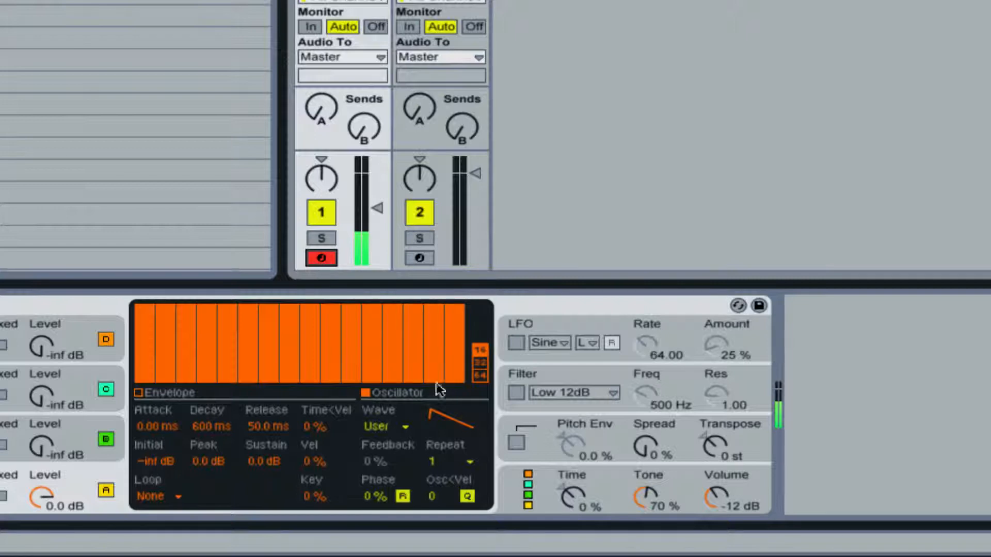
{"action": "key", "text": "super+z"}
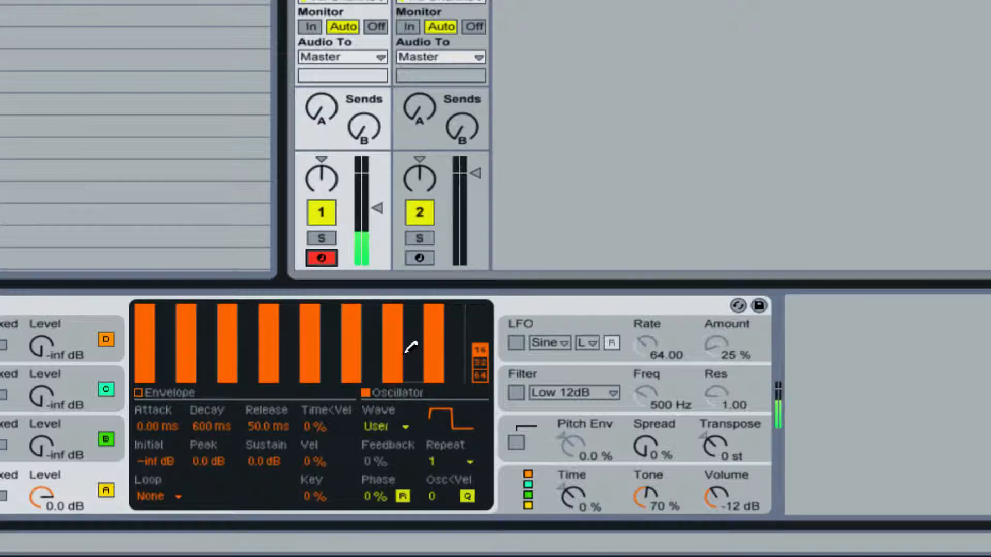
{"action": "left_click", "coordinate": [480, 375]}
{"action": "left_click", "coordinate": [479, 350]}
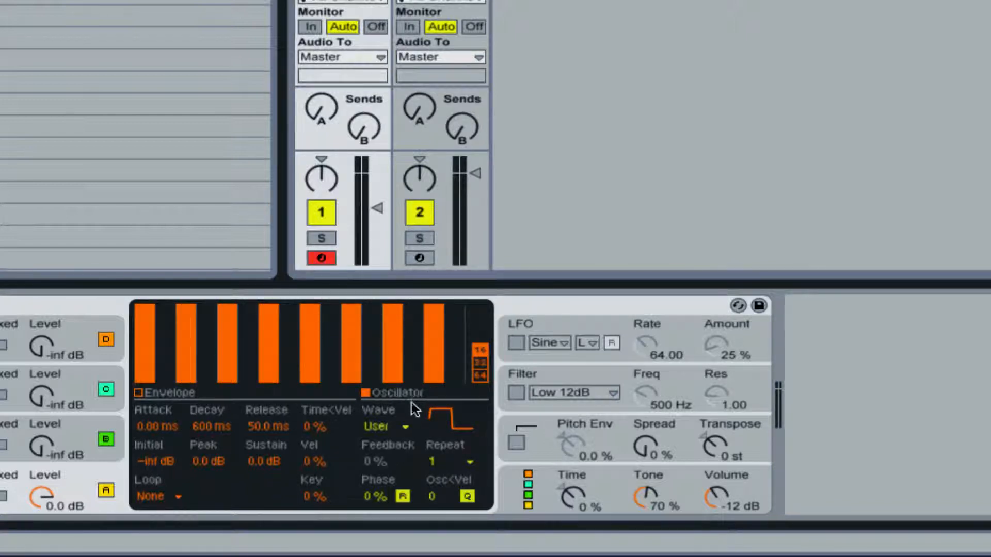
- Set oscillator A's waveform to Triangle, and convert it to an editable user wave in the 16 harmonic view
{"action": "left_click", "coordinate": [402, 424]}
{"action": "left_click", "coordinate": [401, 356]}
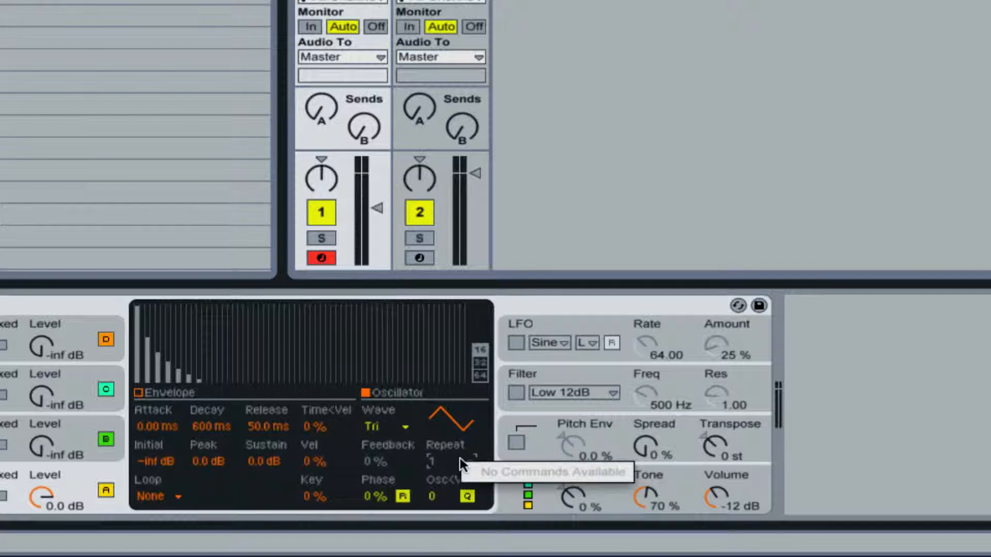
{"action": "left_click", "coordinate": [445, 458]}
{"action": "left_click", "coordinate": [444, 458]}
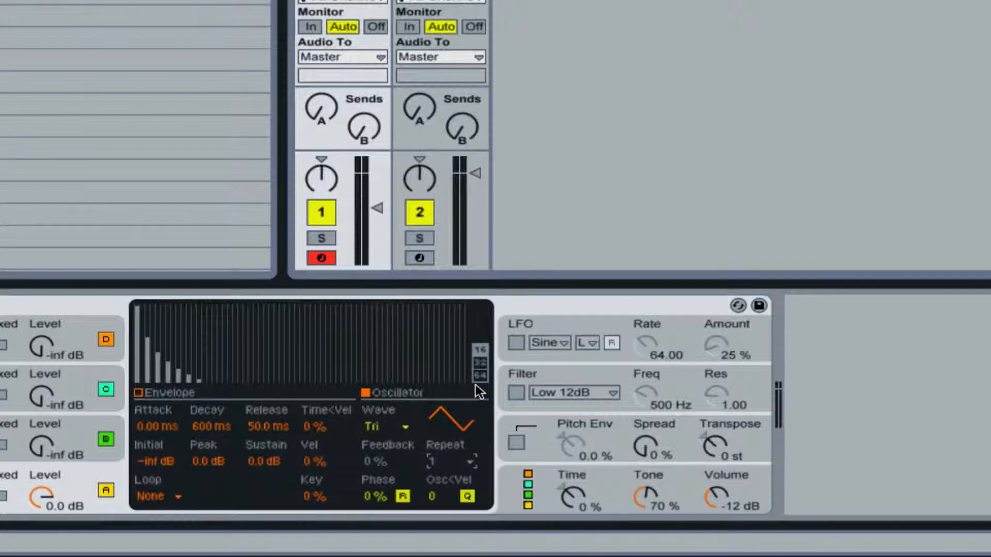
{"action": "left_click", "coordinate": [479, 362]}
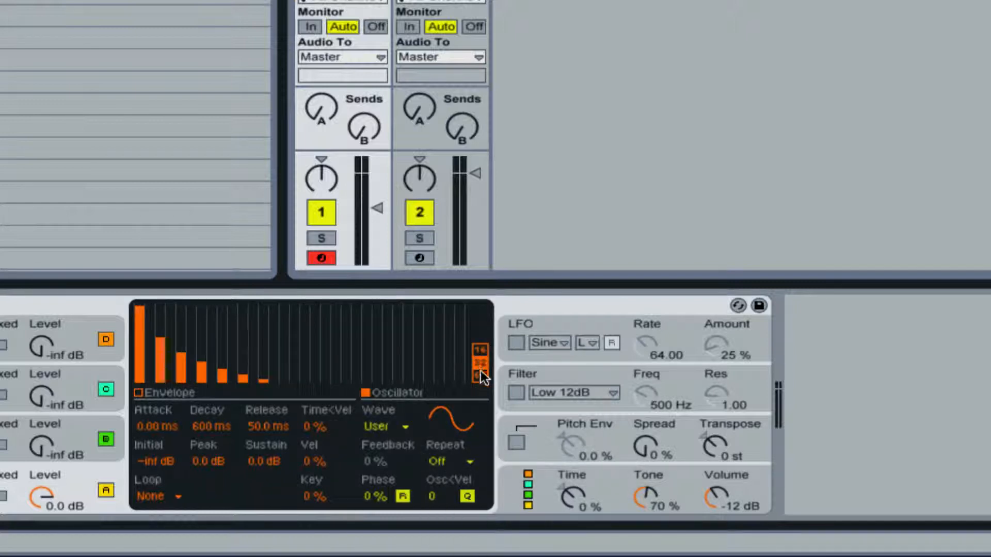
{"action": "left_click", "coordinate": [481, 371]}
{"action": "left_click", "coordinate": [482, 347]}
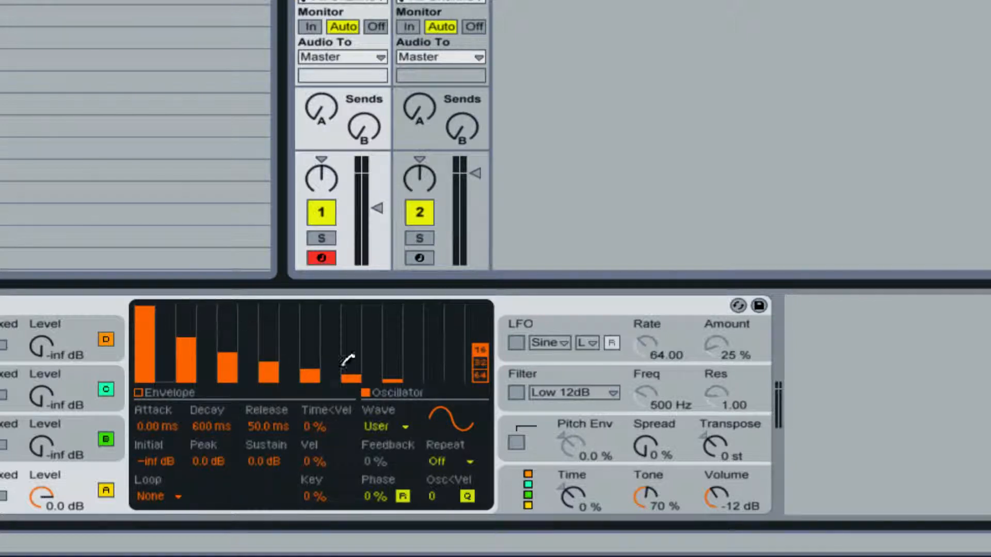
- Set Repeat to 1 for the triangle-based user wave, and compare its 64 and 16 harmonic views
{"action": "left_click", "coordinate": [454, 458]}
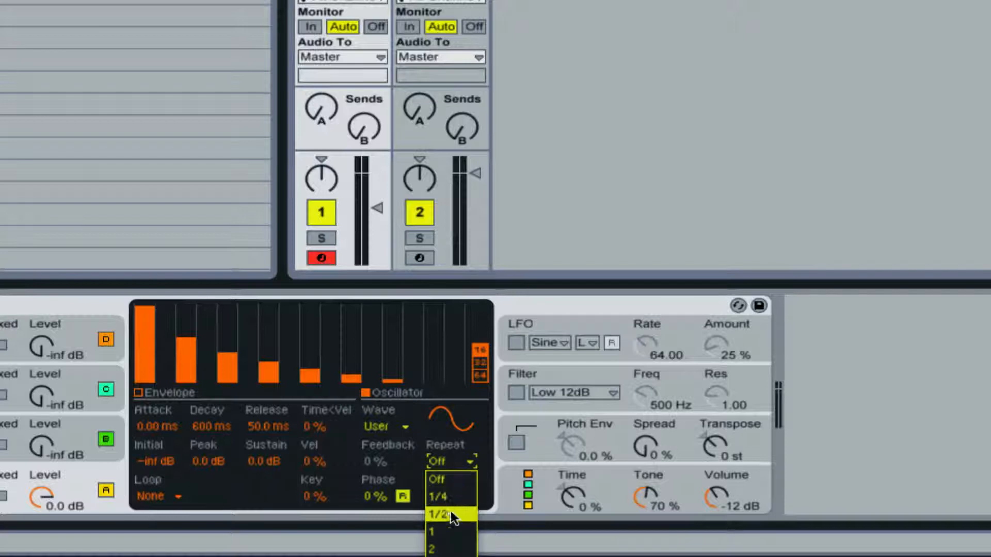
{"action": "left_click", "coordinate": [443, 530]}
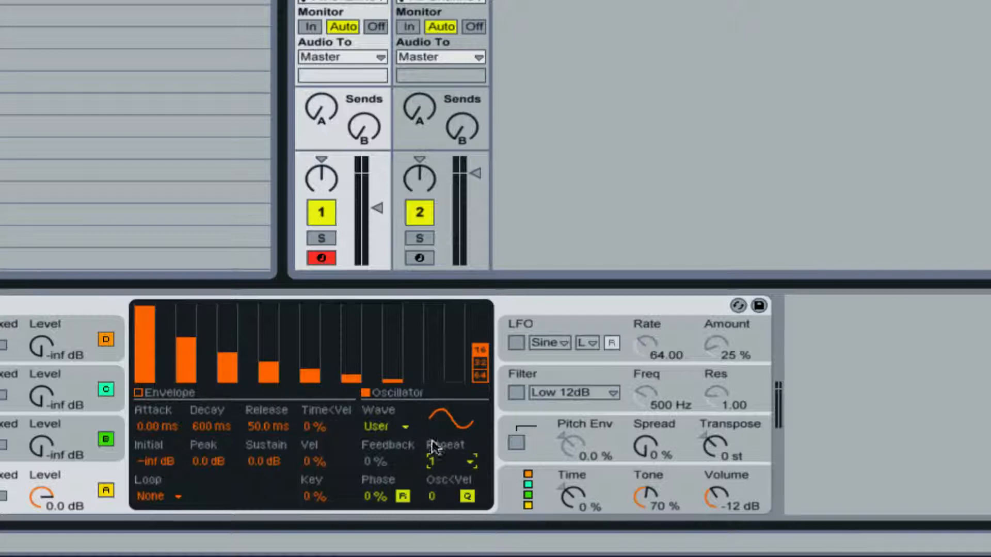
{"action": "left_click", "coordinate": [484, 364]}
{"action": "left_click", "coordinate": [482, 373]}
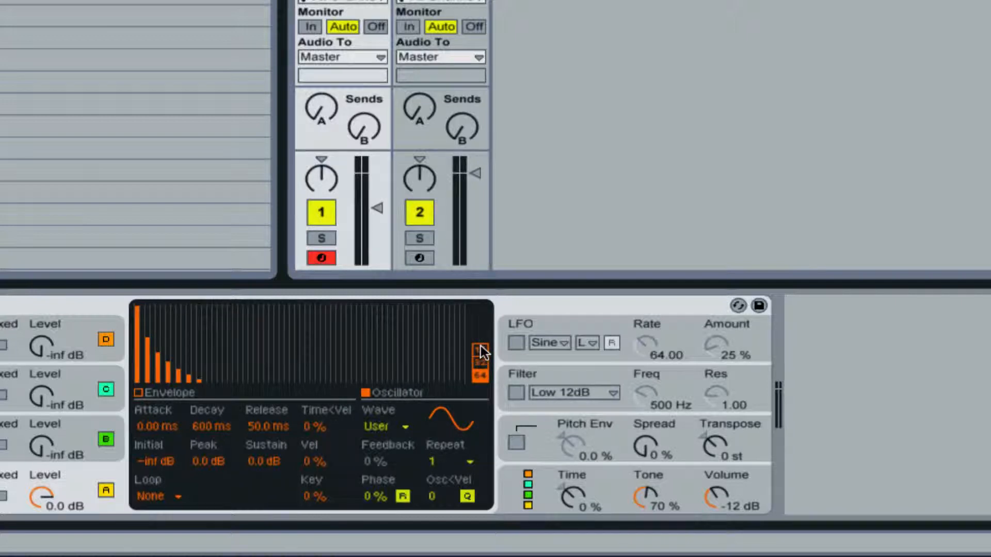
{"action": "left_click", "coordinate": [481, 347]}
{"action": "left_click", "coordinate": [441, 460]}
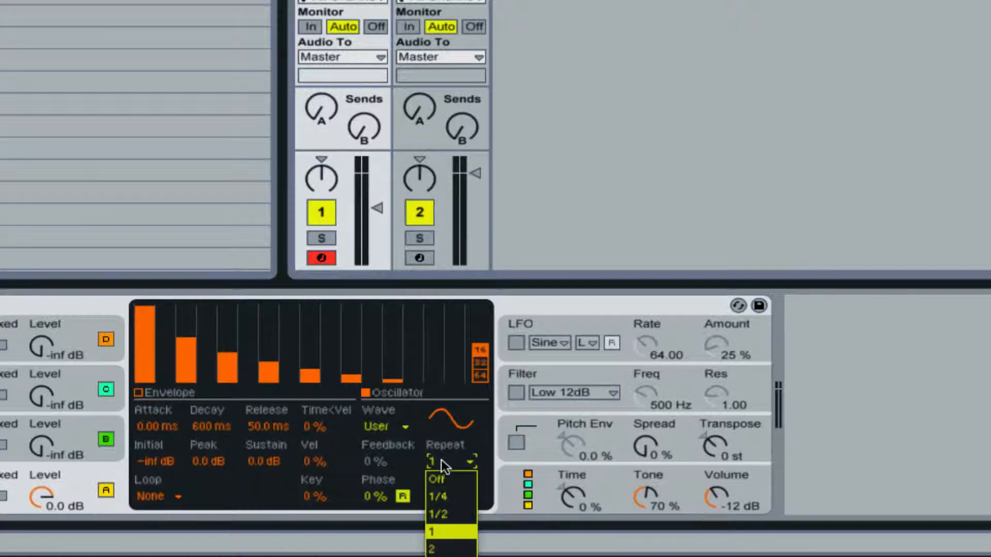
{"action": "left_click", "coordinate": [441, 460]}
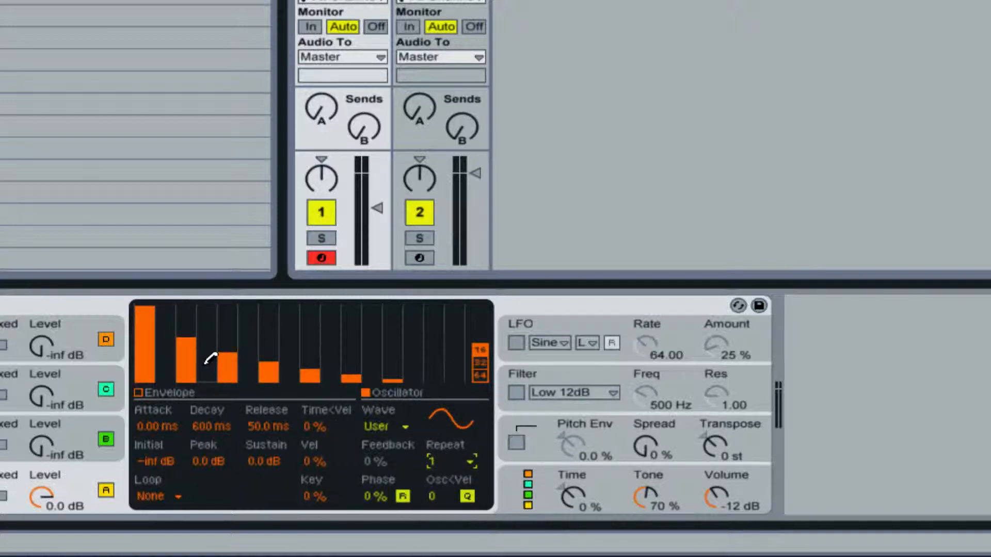
- Switch oscillator A's waveform to the Triangle preset for comparison, and change it to Sine
{"action": "left_click", "coordinate": [391, 425]}
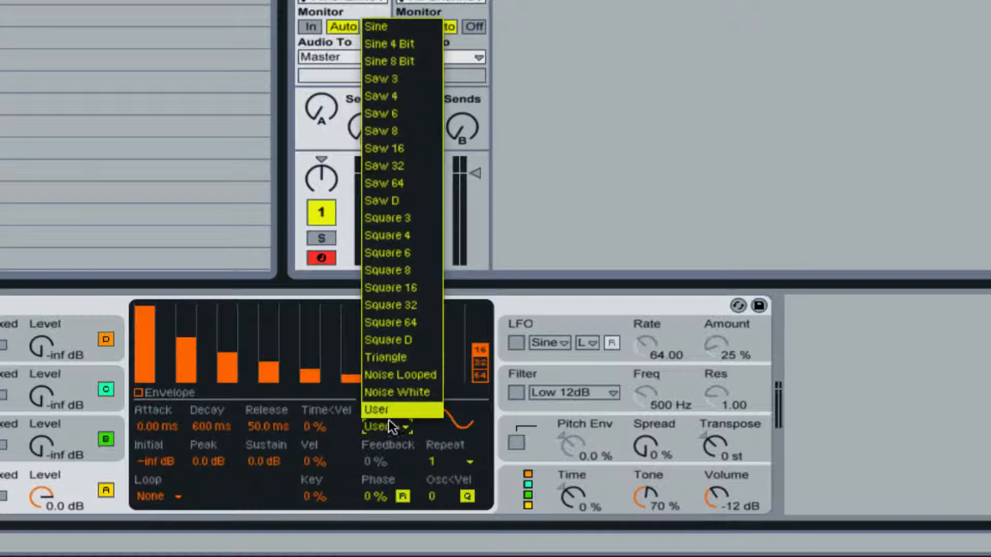
{"action": "left_click", "coordinate": [381, 358]}
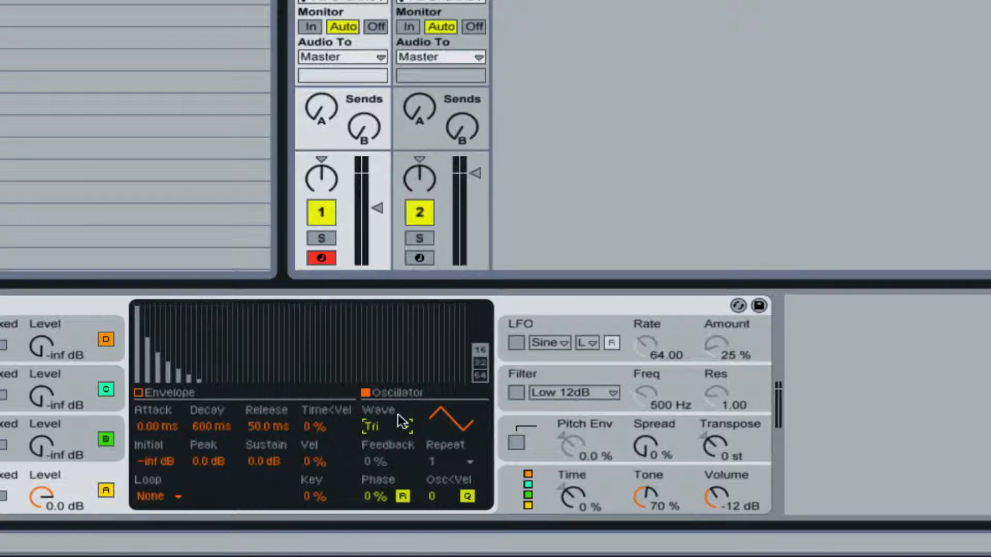
{"action": "left_click", "coordinate": [398, 415]}
{"action": "left_click", "coordinate": [425, 29]}
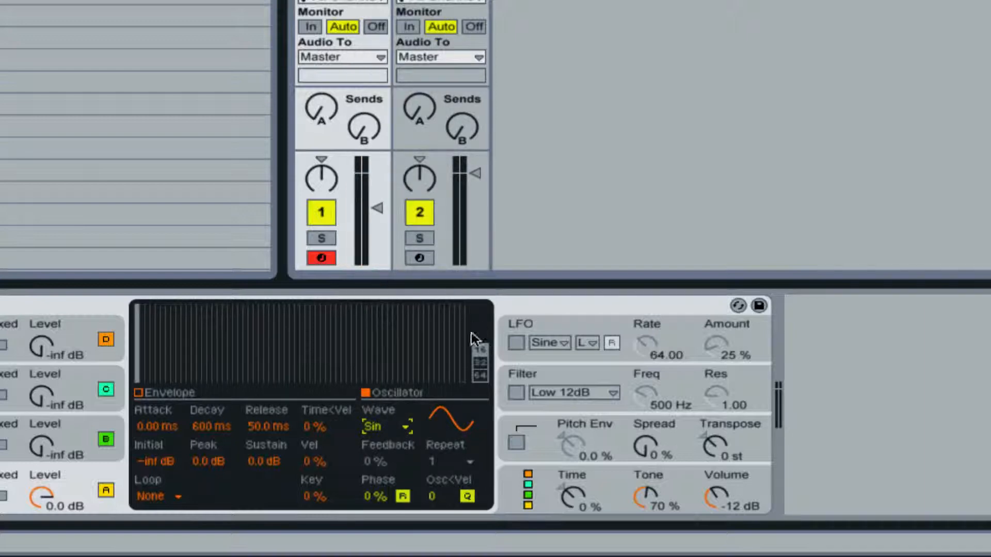
- Convert oscillator A's sine to an editable user wave, checking its 64 harmonic view and ending in the 16 harmonic view
{"action": "left_click", "coordinate": [481, 357]}
{"action": "left_click", "coordinate": [481, 374]}
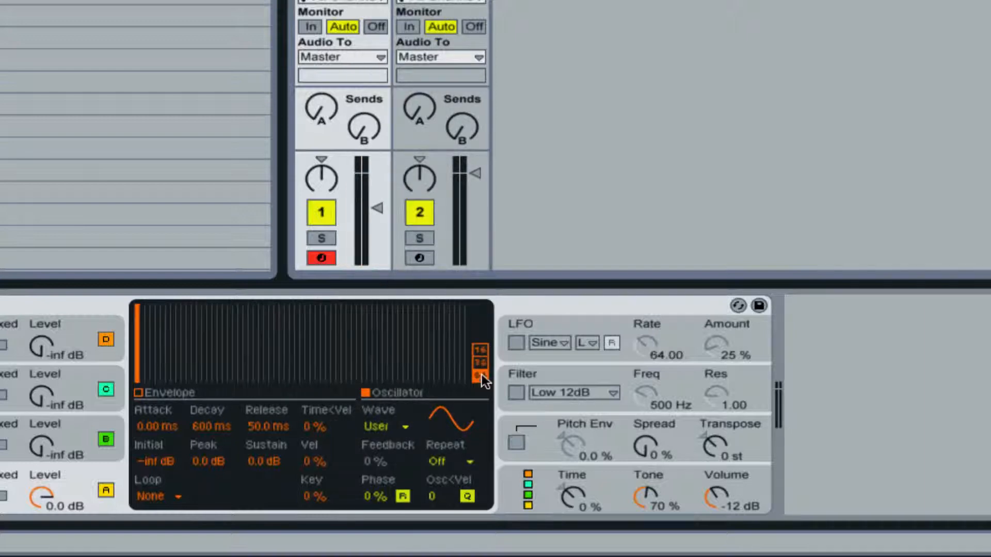
{"action": "left_click", "coordinate": [481, 351]}
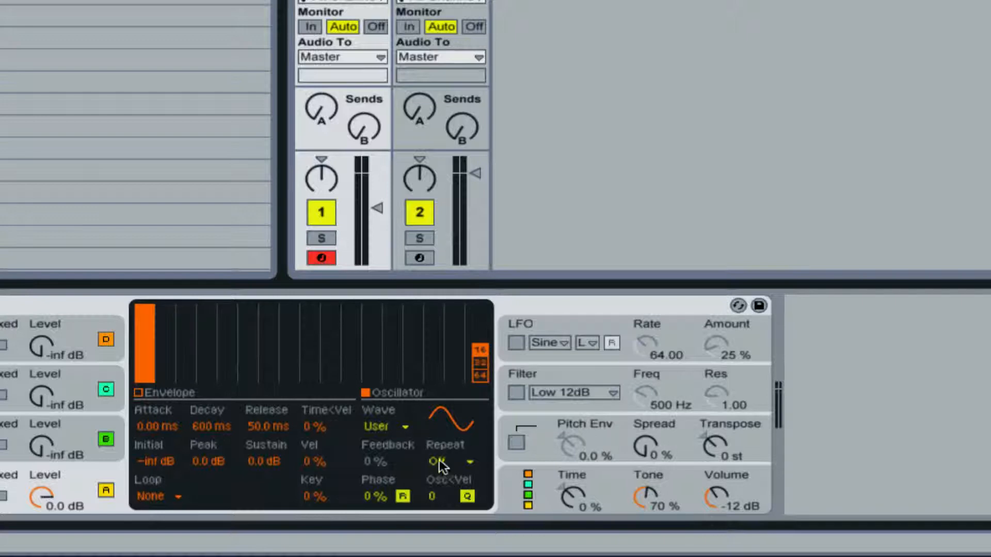
{"action": "right_click", "coordinate": [453, 420]}
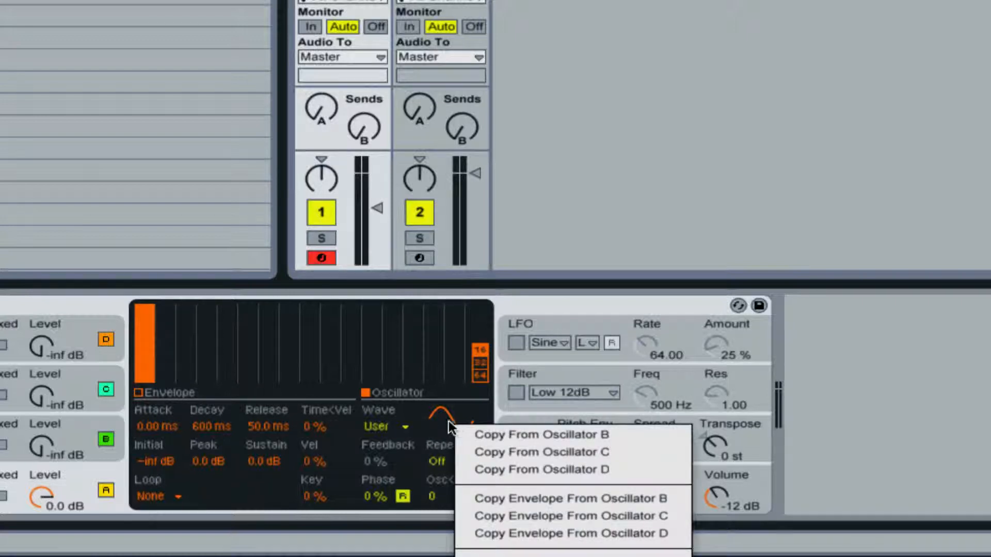
{"action": "left_click", "coordinate": [435, 418]}
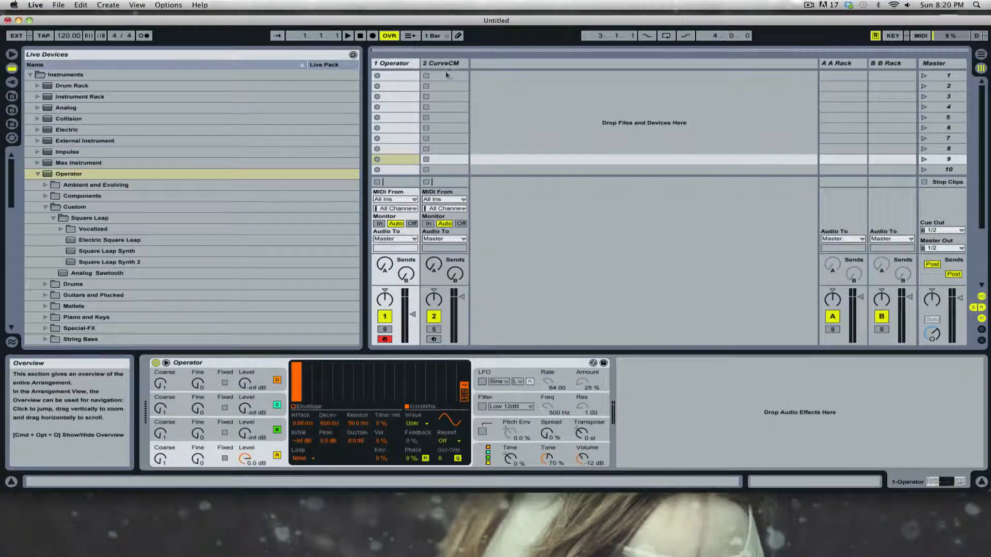
- Load the Cableguys Curve2CM Audio Unit onto the CurveCM track as its instrument
{"action": "left_click", "coordinate": [448, 64]}
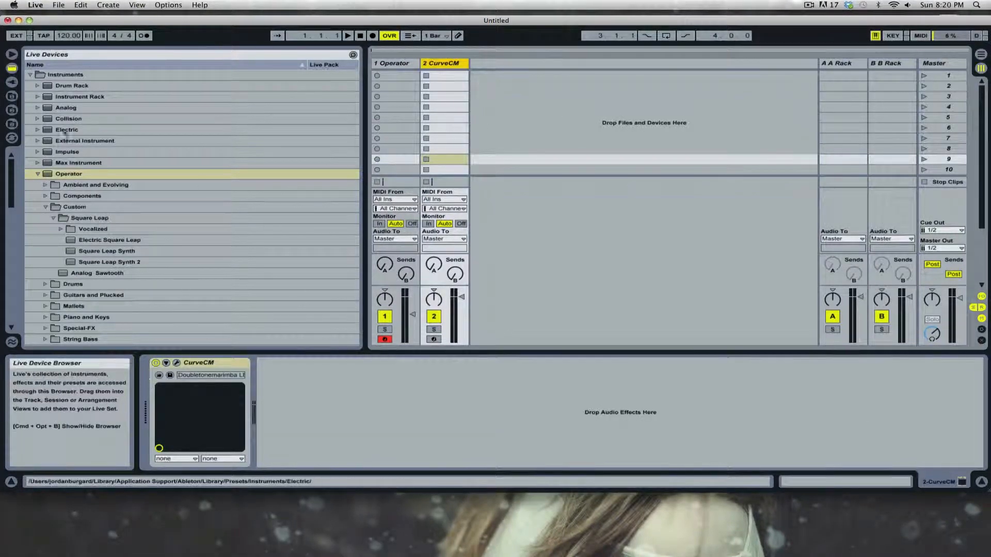
{"action": "left_click", "coordinate": [12, 82]}
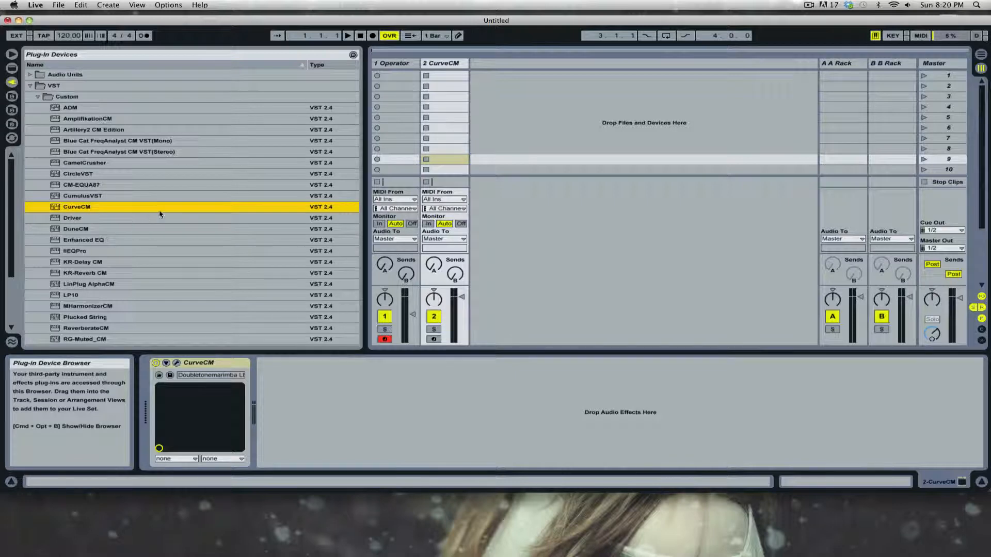
{"action": "scroll", "coordinate": [105, 276], "scroll_direction": "down", "scroll_amount": 5}
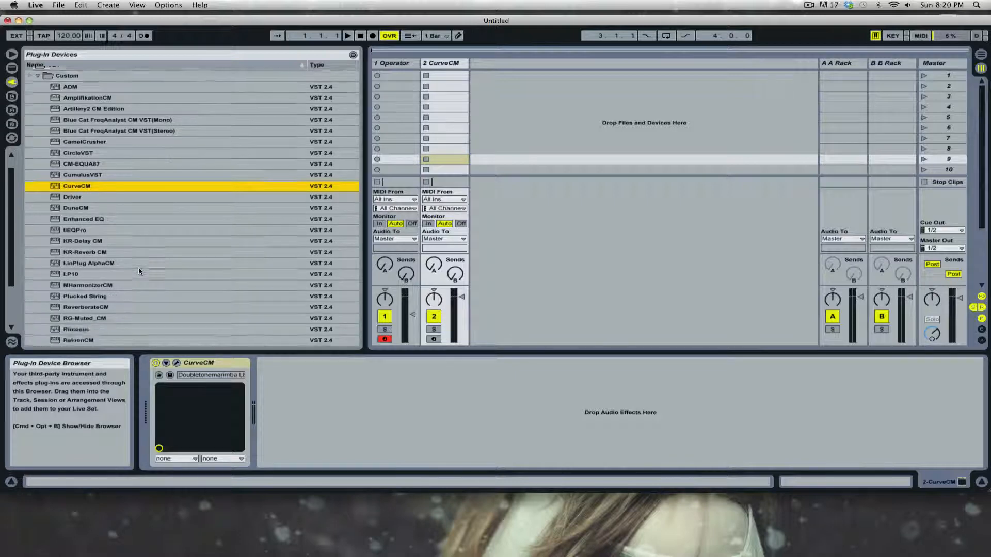
{"action": "scroll", "coordinate": [139, 272], "scroll_direction": "down", "scroll_amount": 3}
{"action": "scroll", "coordinate": [139, 271], "scroll_direction": "up", "scroll_amount": 7}
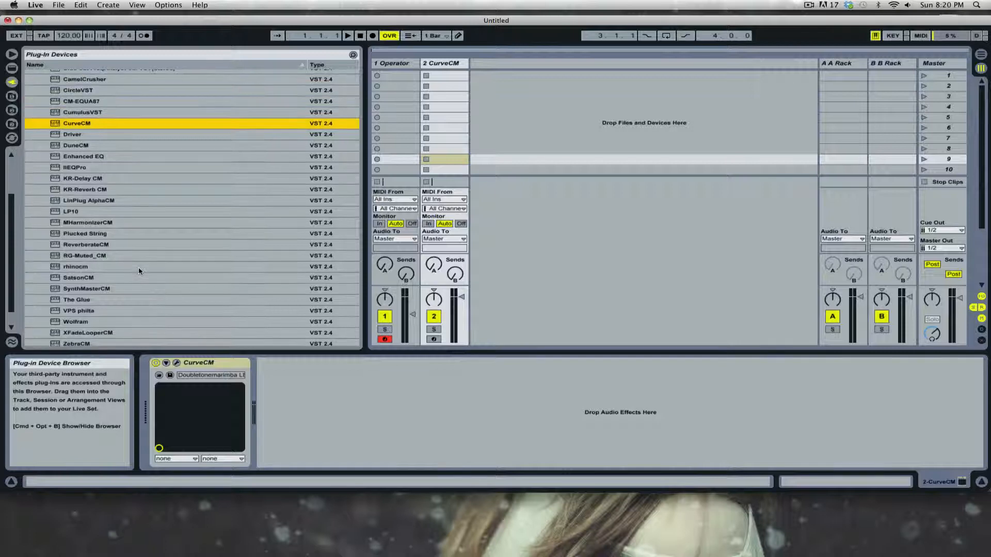
{"action": "left_click", "coordinate": [29, 85]}
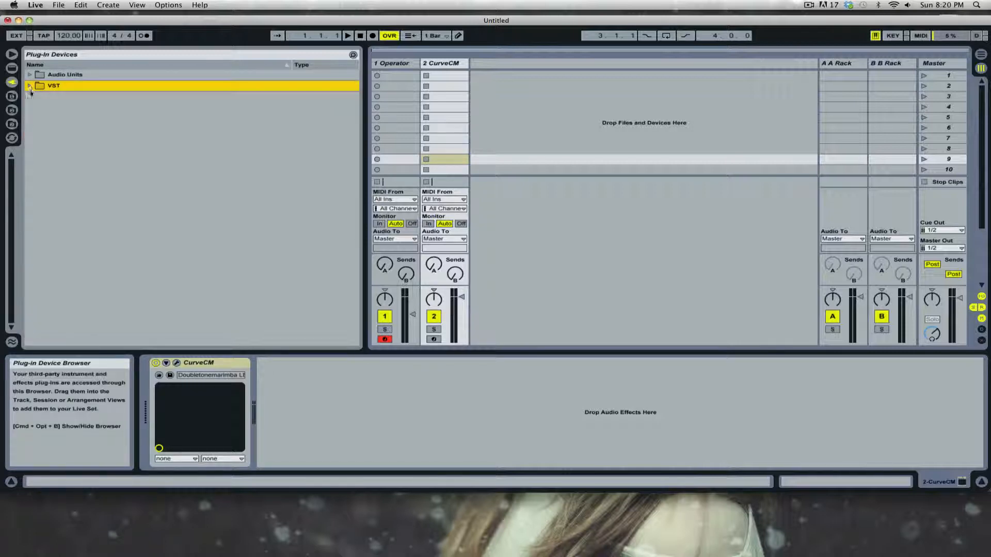
{"action": "left_click", "coordinate": [30, 75]}
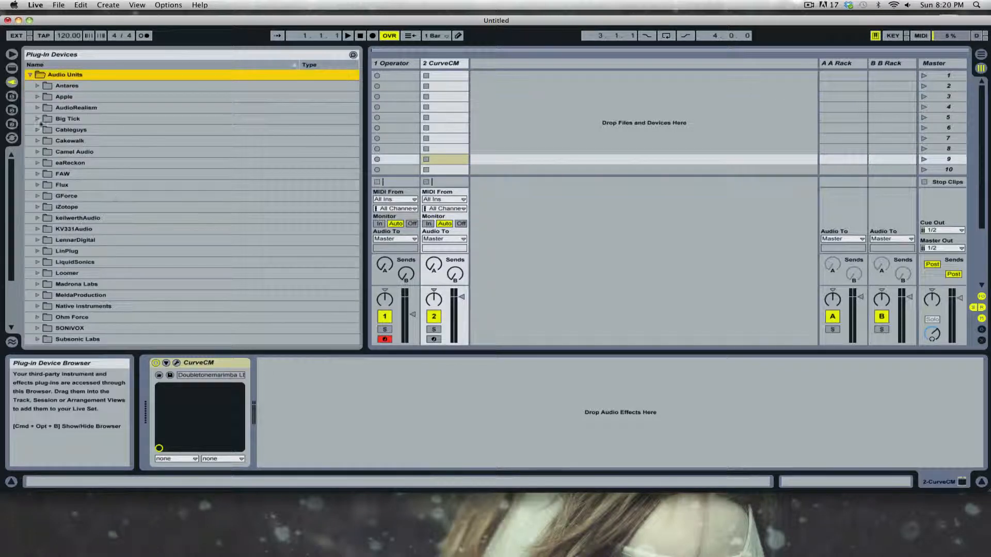
{"action": "left_click", "coordinate": [38, 130]}
{"action": "left_click_drag", "start_coordinate": [57, 142], "coordinate": [450, 146]}
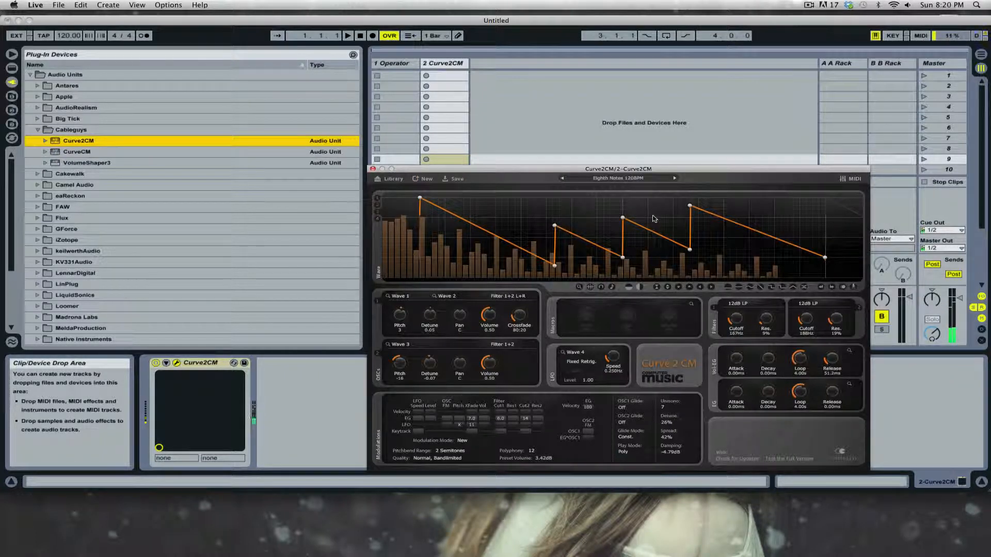
- Examine the different wave shapes and harmonic bars in Curve2CM, and compare them with Operator's oscillator display
{"action": "left_click", "coordinate": [377, 215]}
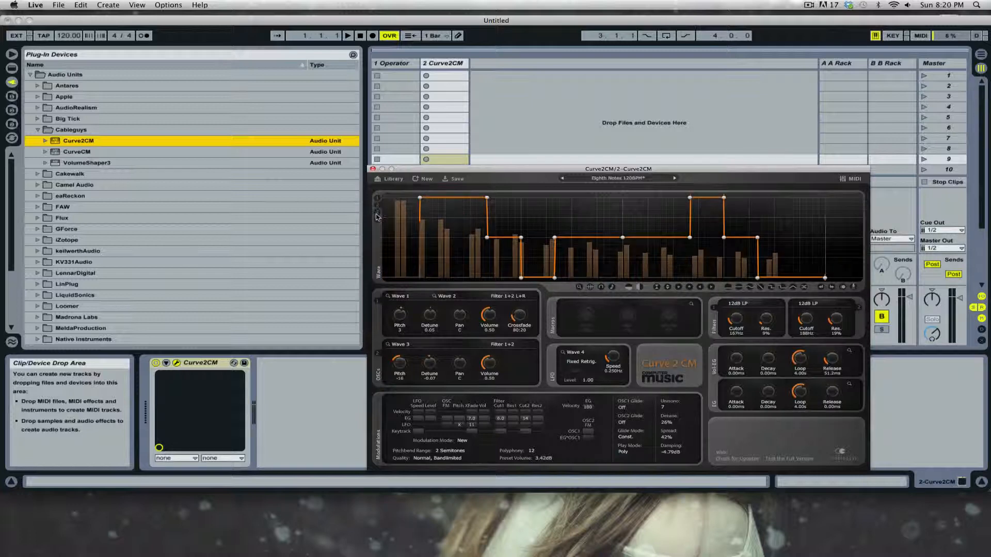
{"action": "left_click", "coordinate": [377, 216]}
{"action": "left_click", "coordinate": [377, 215]}
{"action": "left_click", "coordinate": [377, 216]}
{"action": "left_click", "coordinate": [377, 215]}
{"action": "left_click", "coordinate": [387, 70]}
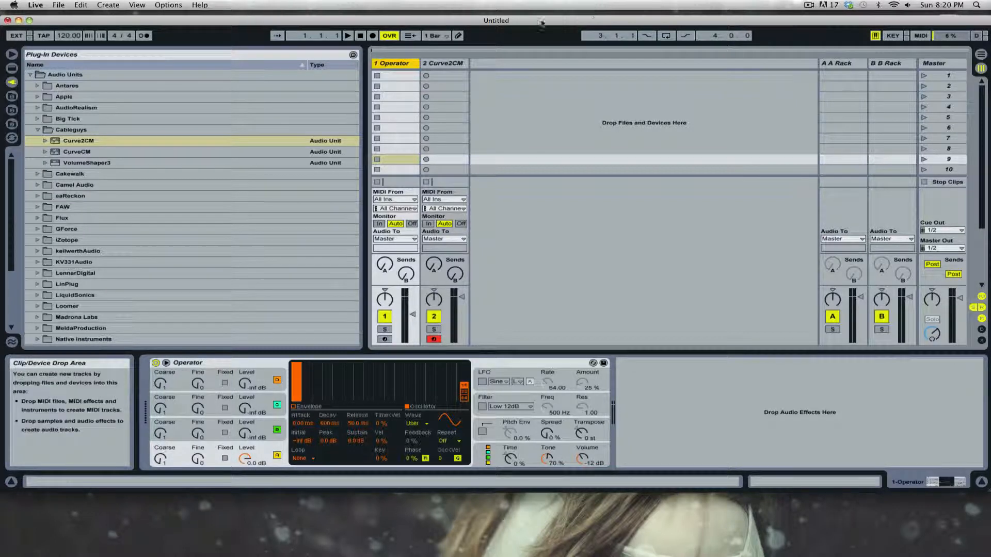
{"action": "left_click", "coordinate": [454, 70]}
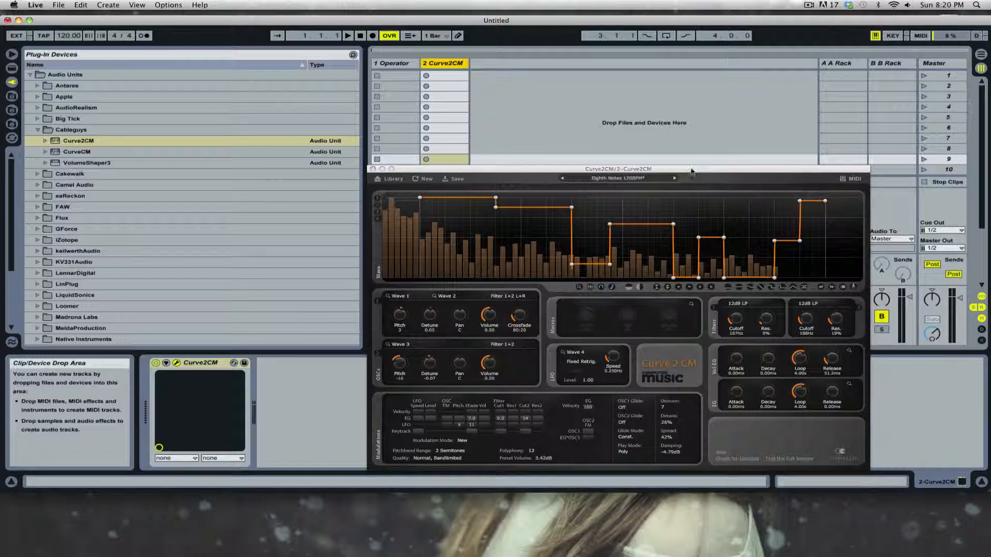
- Load Curve2CM's Stereo Dream preset, discarding the current changes, and view its waves, ending on wave 1
{"action": "left_click", "coordinate": [673, 178]}
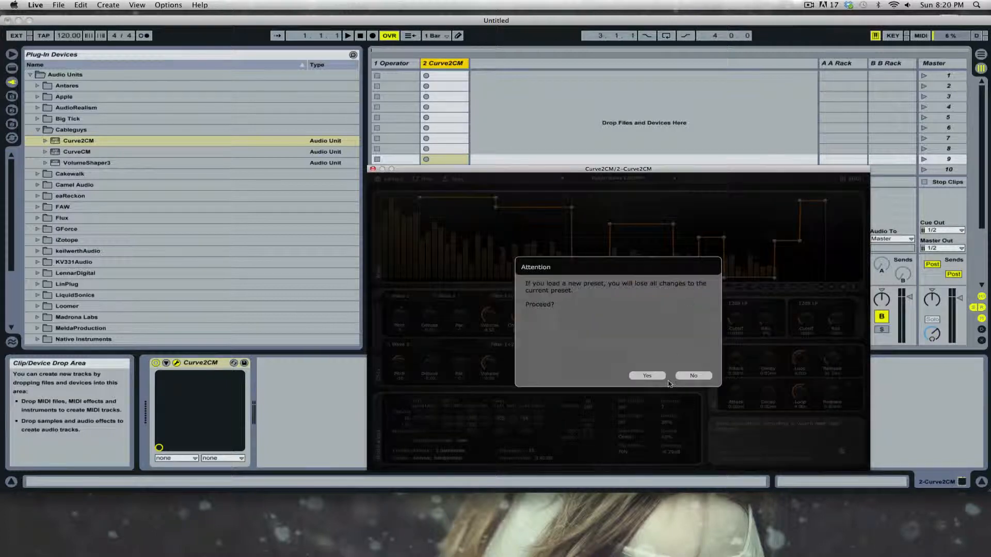
{"action": "left_click", "coordinate": [647, 375]}
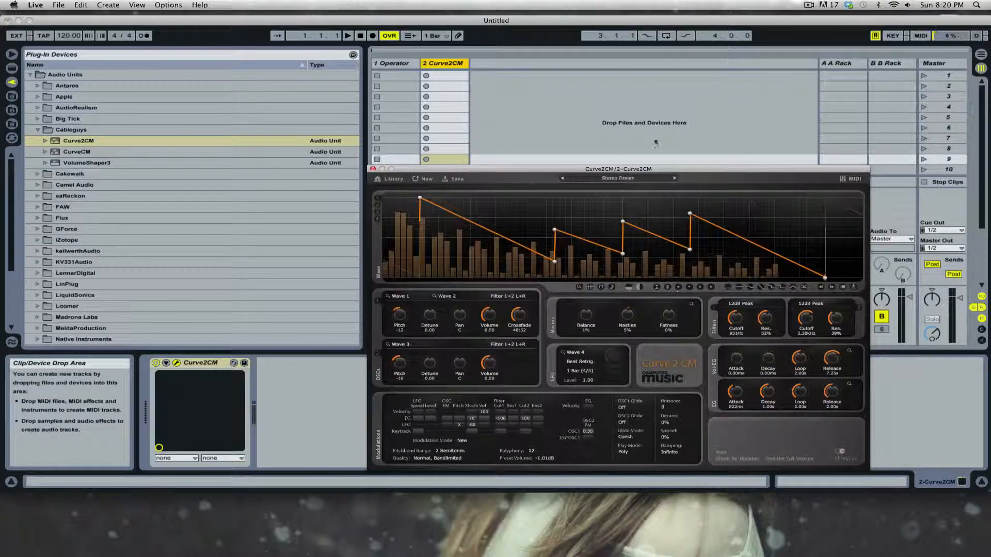
{"action": "left_click", "coordinate": [377, 211]}
{"action": "left_click", "coordinate": [378, 217]}
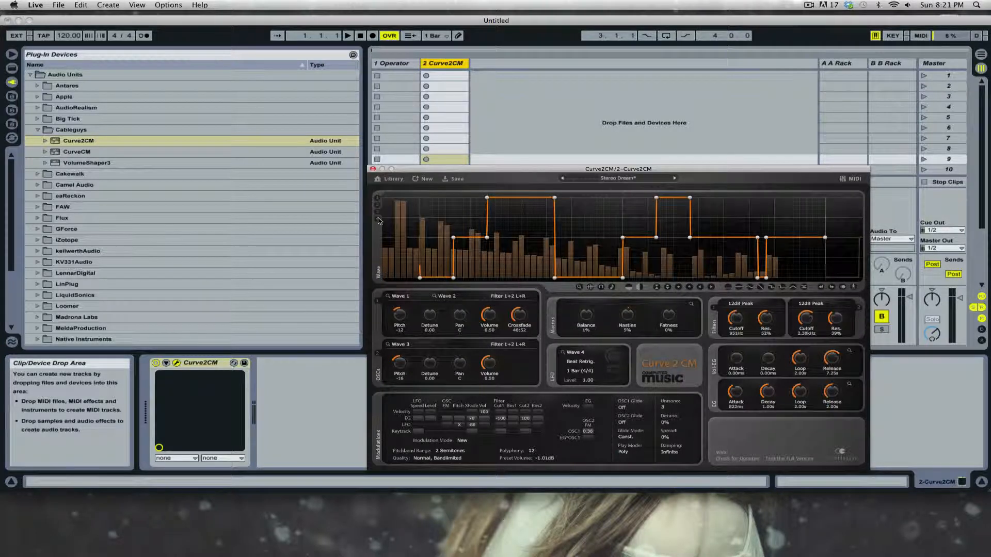
{"action": "left_click", "coordinate": [378, 217]}
{"action": "left_click", "coordinate": [377, 200]}
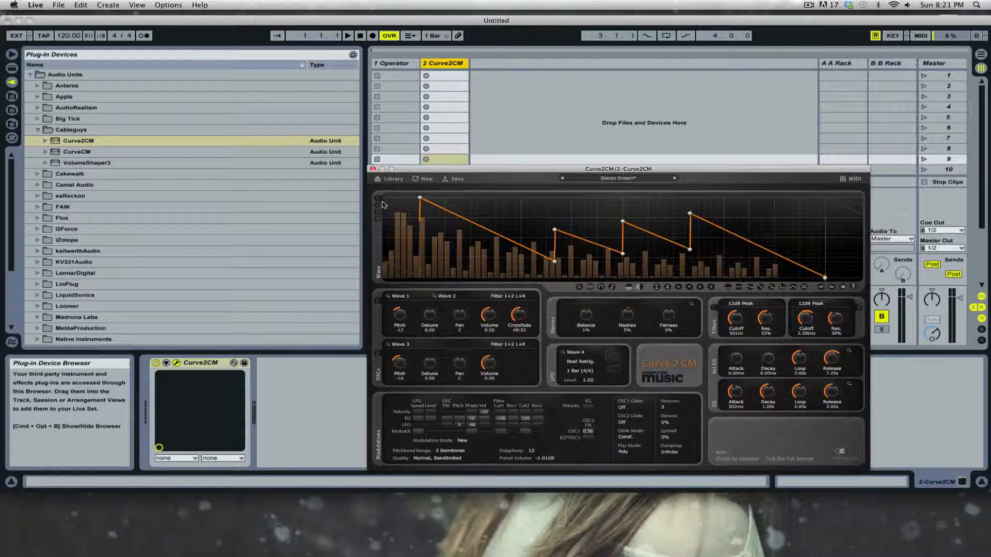
- Hot-swap Operator to the custom Square Leap Synth preset, and arm the Operator track
{"action": "left_click", "coordinate": [395, 63]}
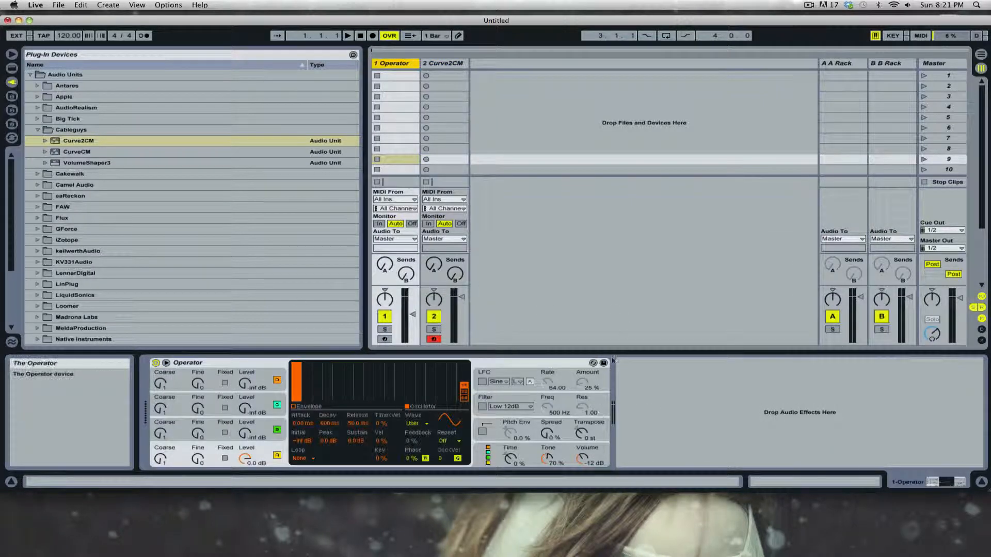
{"action": "left_click", "coordinate": [592, 363]}
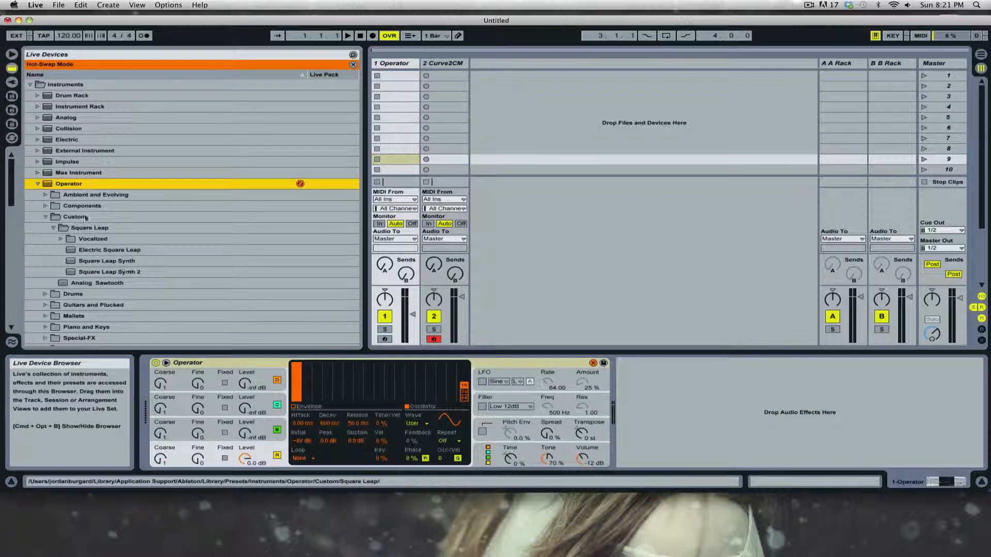
{"action": "double_click", "coordinate": [130, 262]}
{"action": "left_click", "coordinate": [406, 63]}
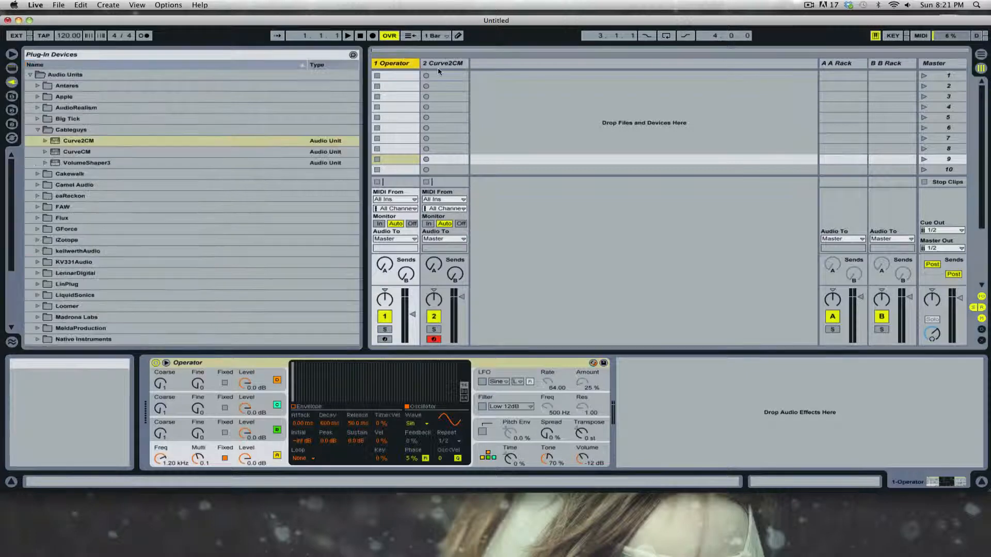
{"action": "left_click", "coordinate": [385, 339]}
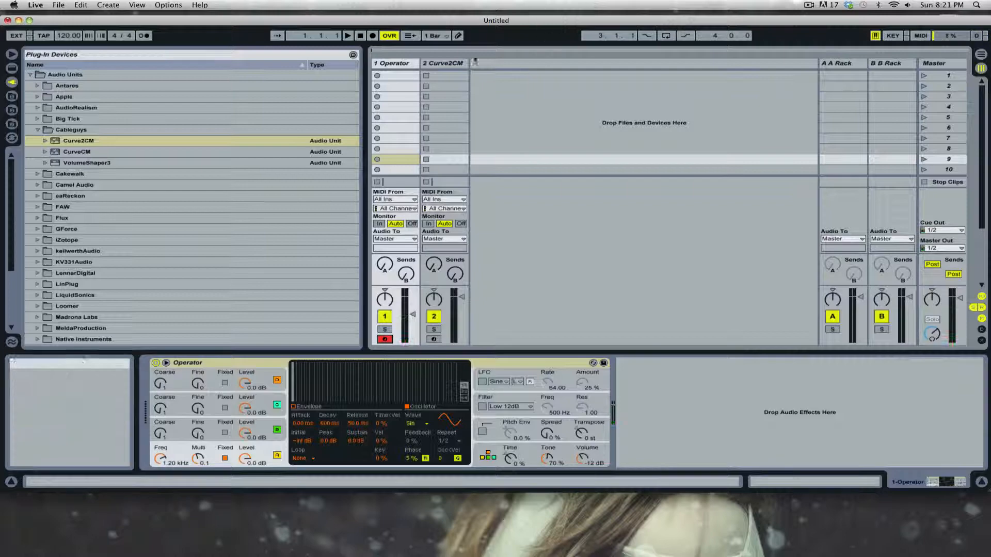
- Search the Curve2CM preset library for "elec", load Electric Moog, and return to its wave editor
{"action": "left_click", "coordinate": [439, 64]}
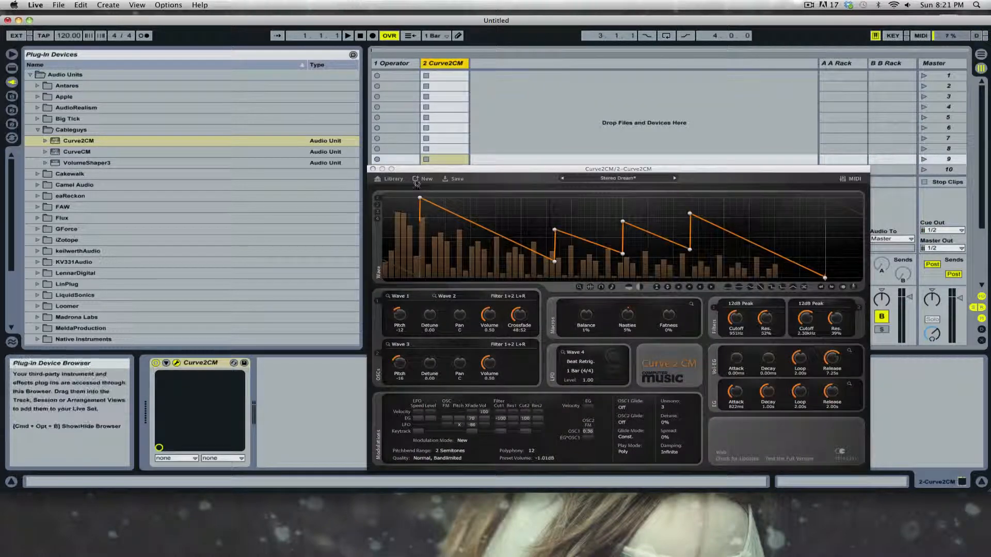
{"action": "left_click", "coordinate": [397, 180]}
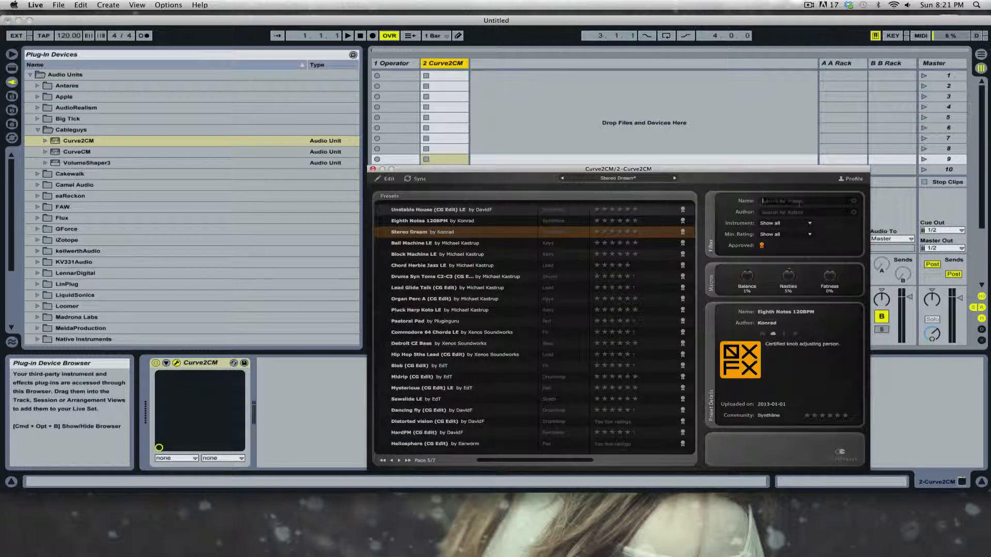
{"action": "type", "text": "elec"}
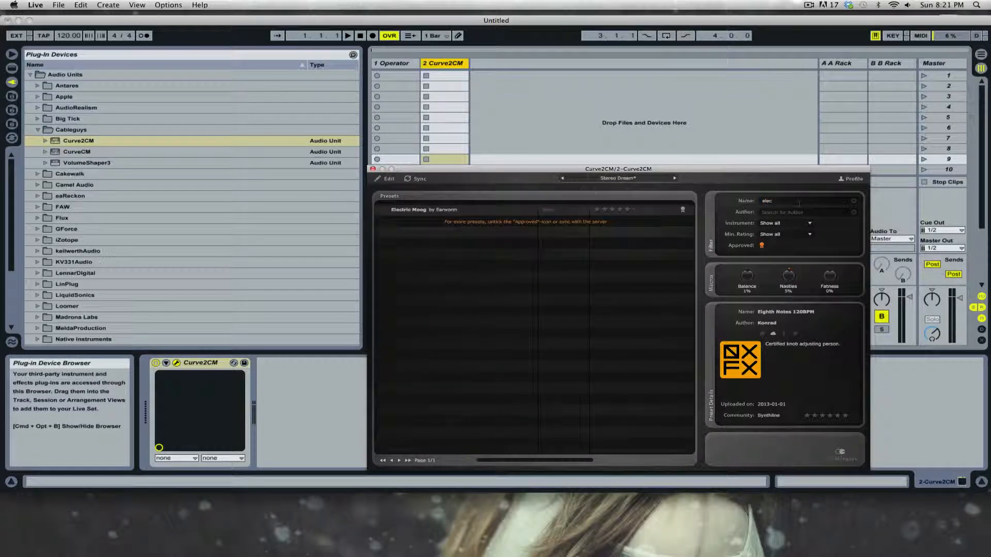
{"action": "left_click", "coordinate": [473, 209]}
{"action": "left_click", "coordinate": [462, 210]}
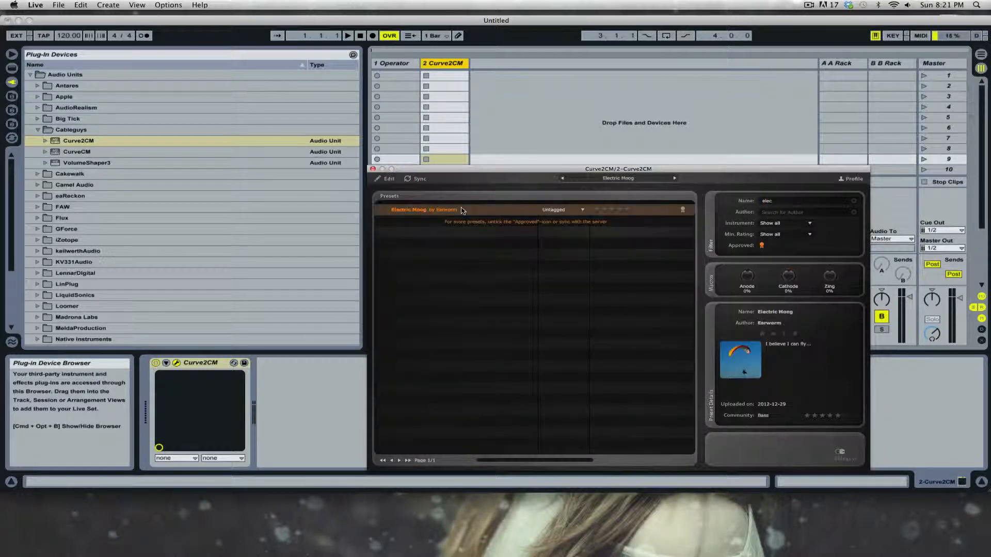
{"action": "left_click", "coordinate": [389, 179]}
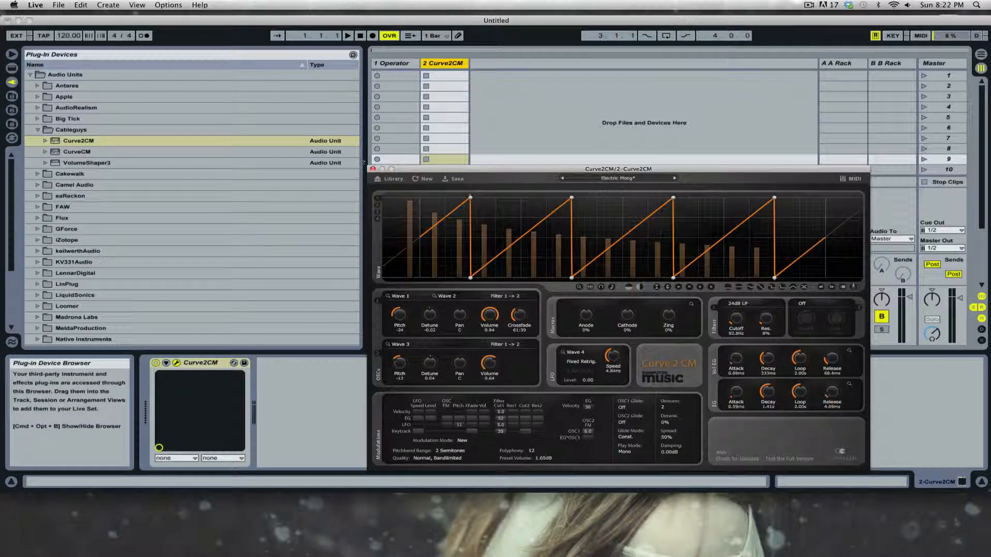
- Inspect waves 2, 3 and 4 of the Electric Moog preset, ending back on wave 1
{"action": "left_click", "coordinate": [377, 205]}
{"action": "left_click", "coordinate": [378, 212]}
{"action": "left_click", "coordinate": [377, 219]}
{"action": "left_click", "coordinate": [377, 199]}
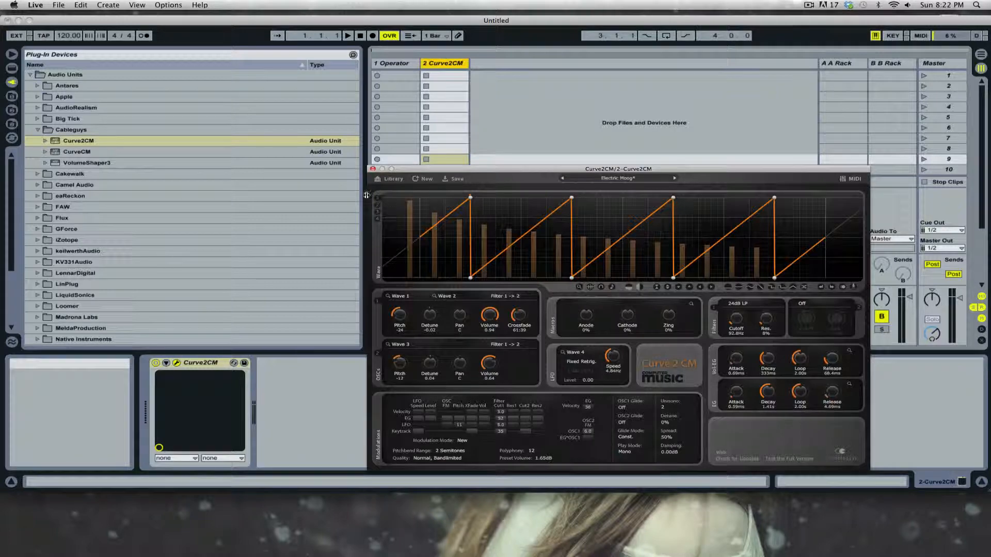
- Convert Operator's oscillator A sine to a user wave in the 16 harmonic view, and bring up Electric Moog's harmonics as reference
{"action": "left_click", "coordinate": [404, 64]}
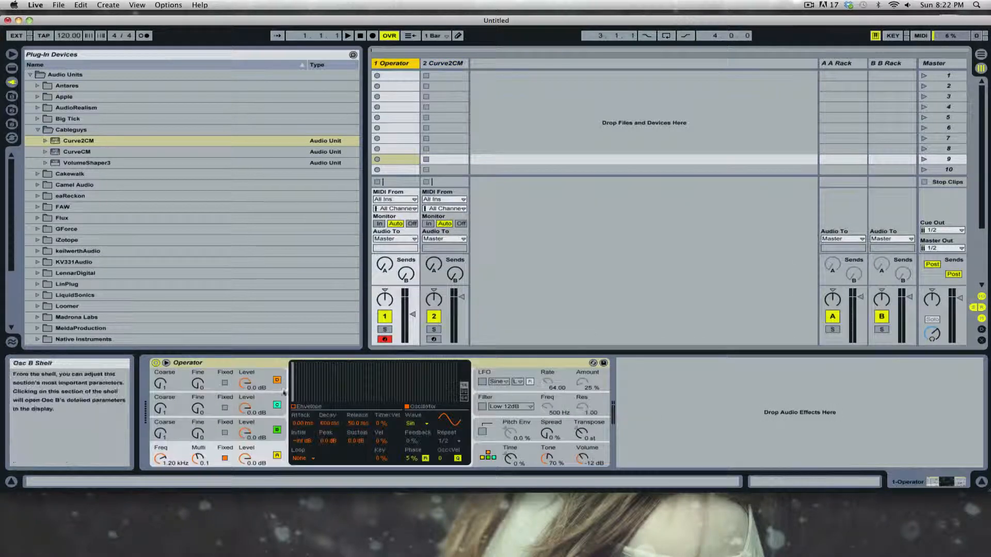
{"action": "left_click", "coordinate": [464, 386]}
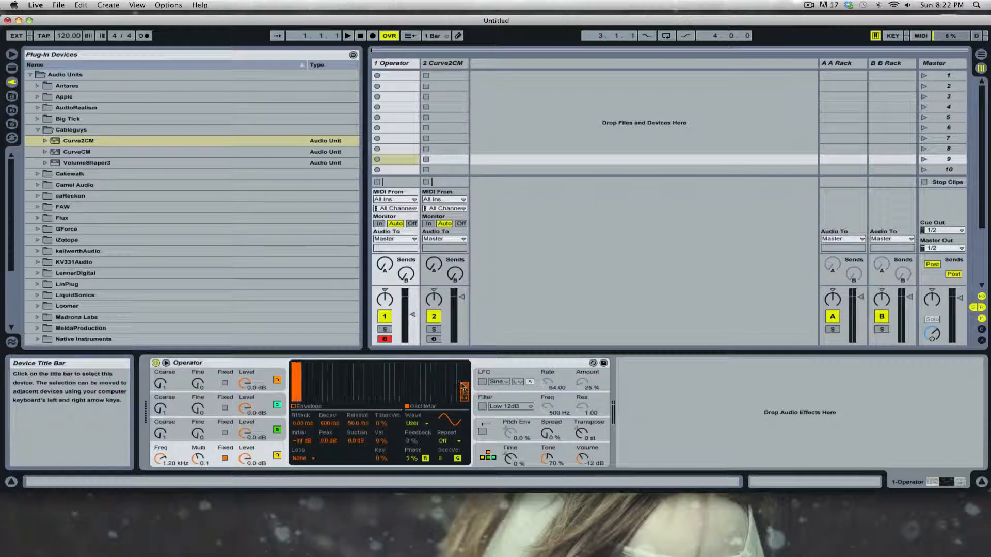
{"action": "left_click", "coordinate": [445, 63]}
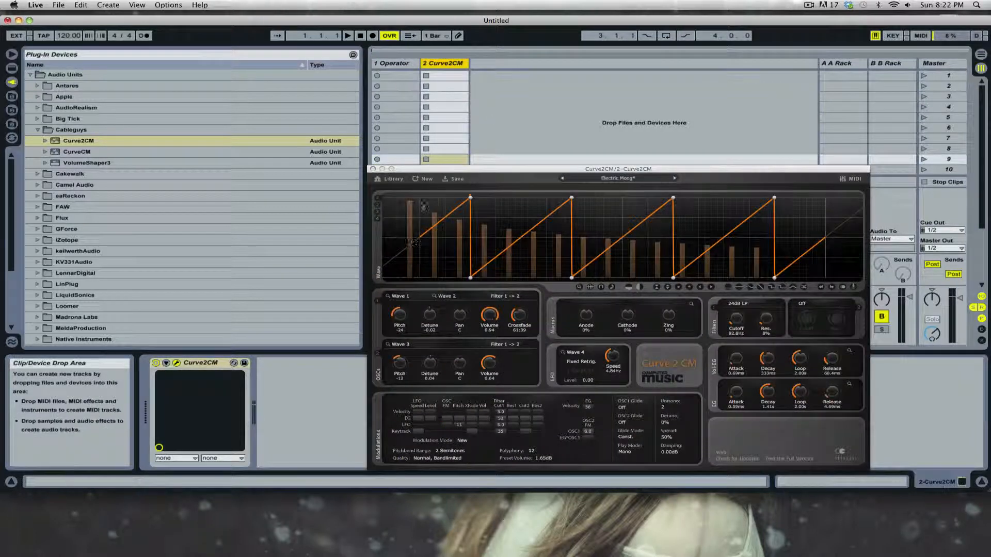
- Draw full-level odd harmonics 5 and 7 in Operator's oscillator A, clear harmonic 6, and set Repeat to 1/2
{"action": "left_click", "coordinate": [394, 63]}
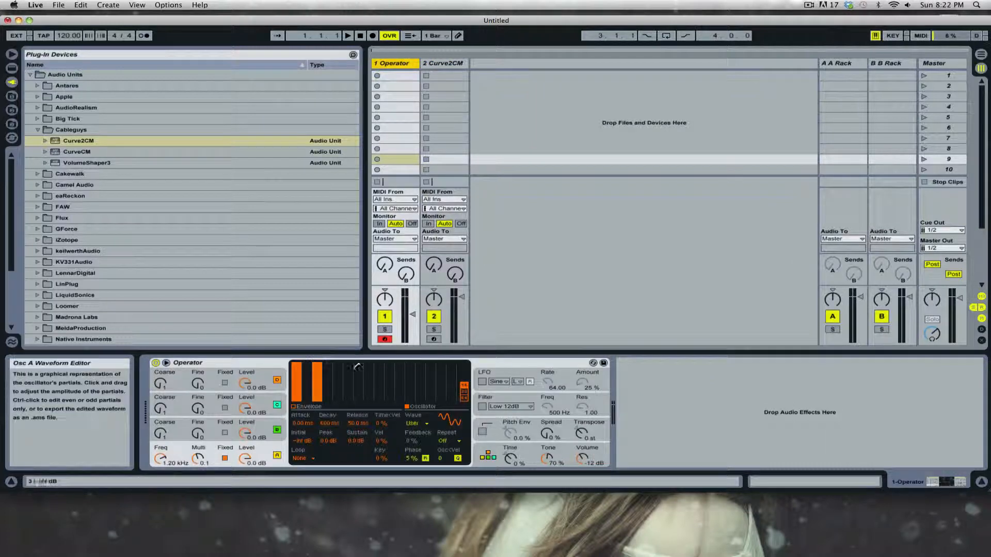
{"action": "left_click_drag", "start_coordinate": [338, 364], "coordinate": [348, 365]}
{"action": "left_click", "coordinate": [454, 440]}
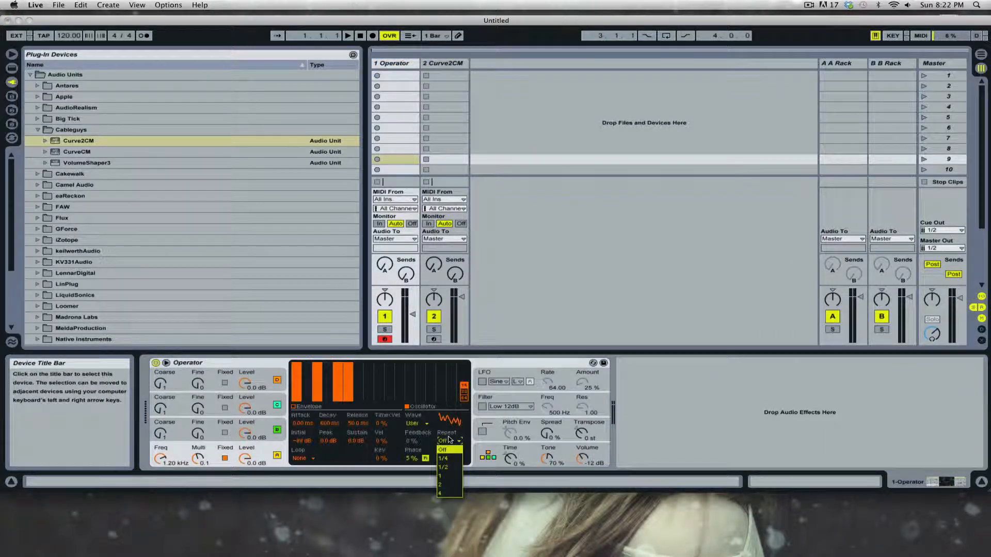
{"action": "left_click", "coordinate": [449, 448]}
{"action": "left_click_drag", "start_coordinate": [348, 379], "coordinate": [349, 432]}
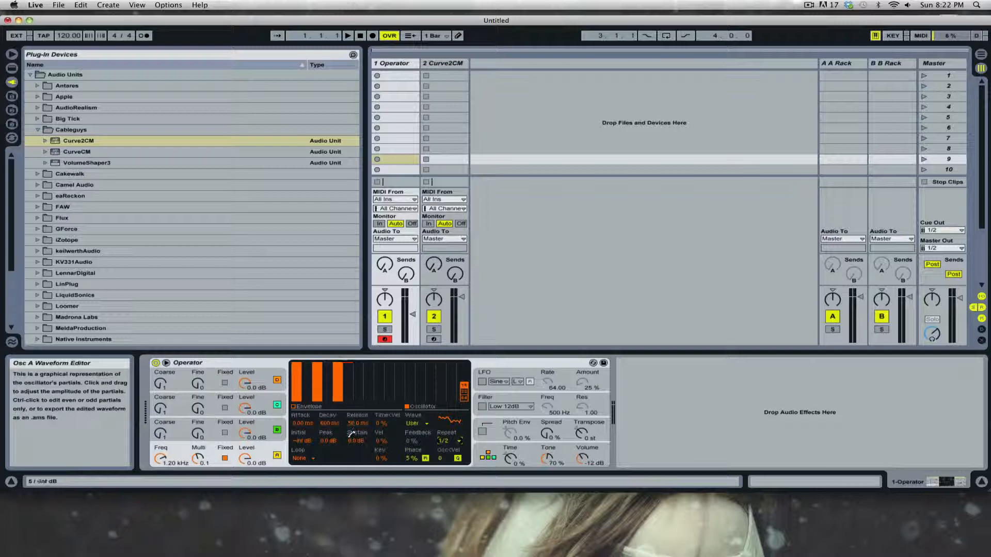
{"action": "left_click_drag", "start_coordinate": [360, 368], "coordinate": [367, 347]}
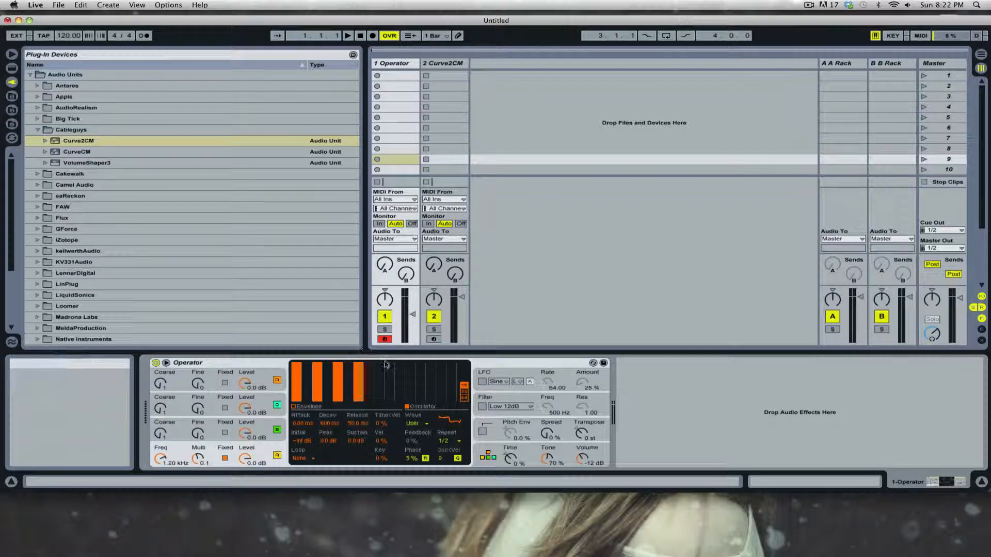
- Redraw all 16 harmonics of oscillator A as a descending slope and try several Repeat values, including 4 and 1/4, ending on 1/2
{"action": "mouse_move", "coordinate": [309, 365]}
{"action": "left_mouse_down"}
{"action": "mouse_move", "coordinate": [406, 394]}
{"action": "mouse_move", "coordinate": [454, 396]}
{"action": "left_mouse_up"}
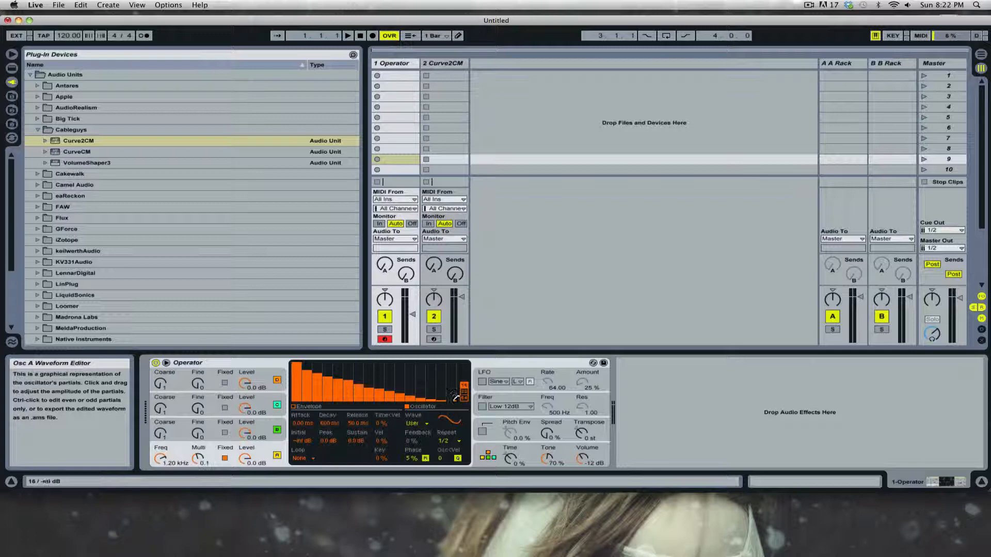
{"action": "left_click", "coordinate": [451, 441]}
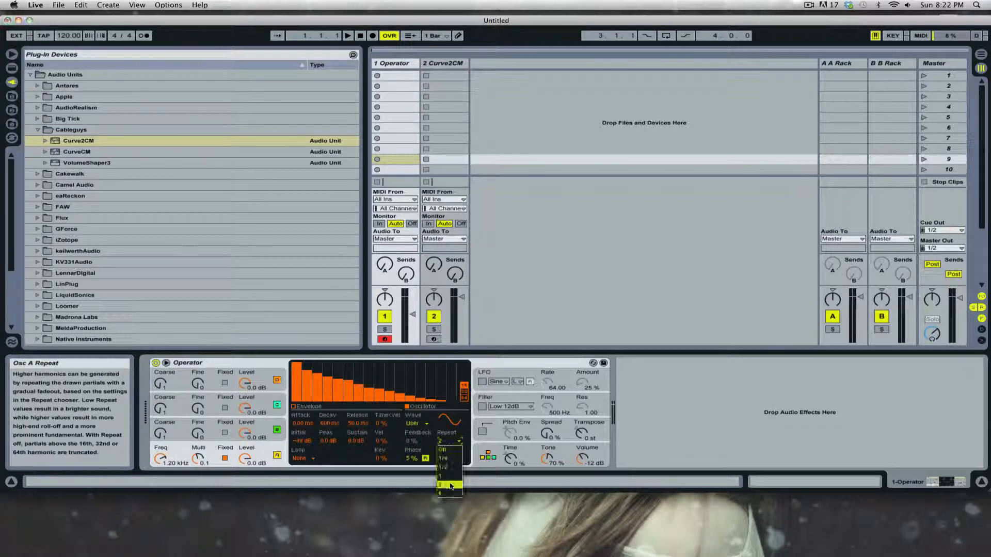
{"action": "left_click", "coordinate": [452, 493]}
{"action": "left_click", "coordinate": [452, 441]}
{"action": "left_click", "coordinate": [451, 459]}
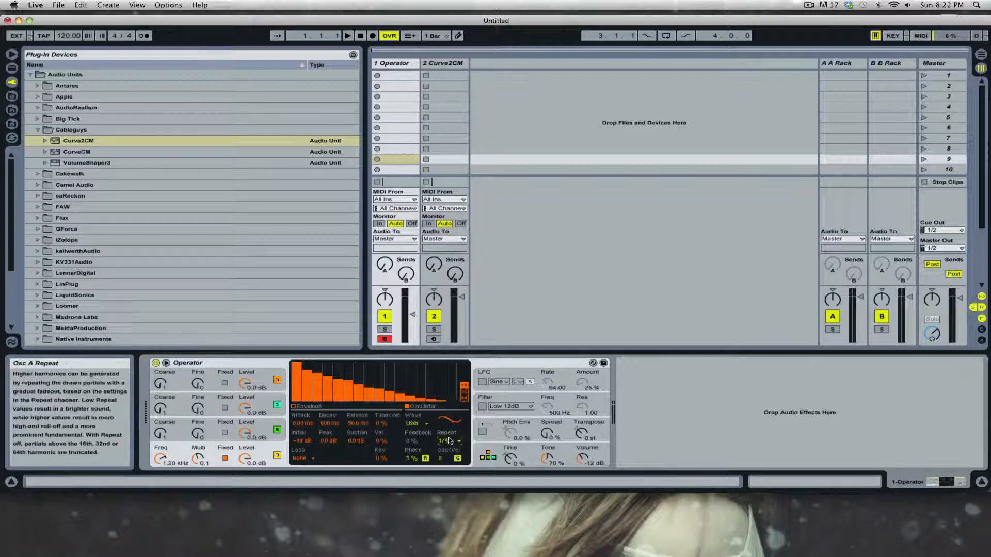
{"action": "left_click", "coordinate": [451, 441]}
{"action": "left_click", "coordinate": [449, 467]}
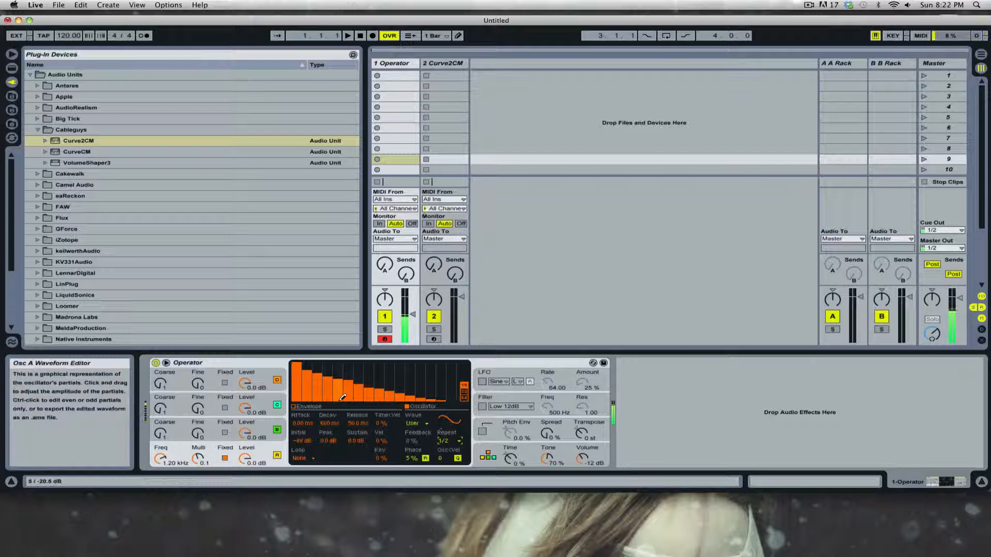
- Hot-swap to the default Operator and show oscillator A's waveform editor in the 16 harmonic view
{"action": "left_click", "coordinate": [592, 363]}
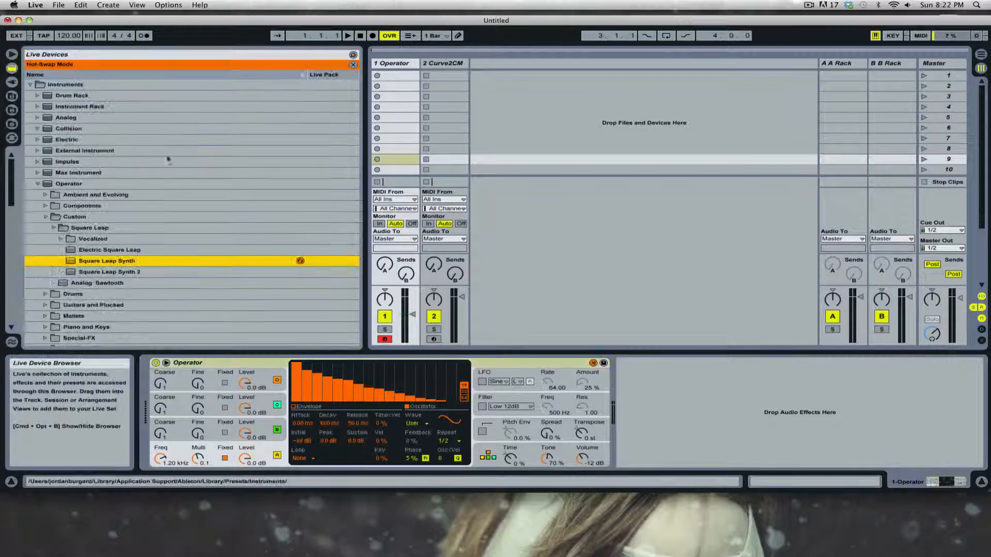
{"action": "key", "text": "Return"}
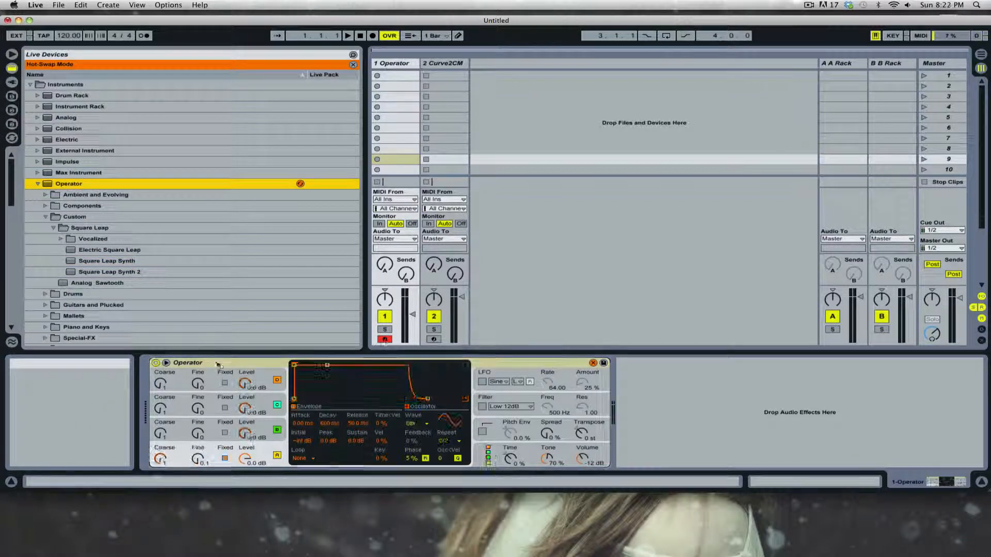
{"action": "left_click", "coordinate": [593, 363]}
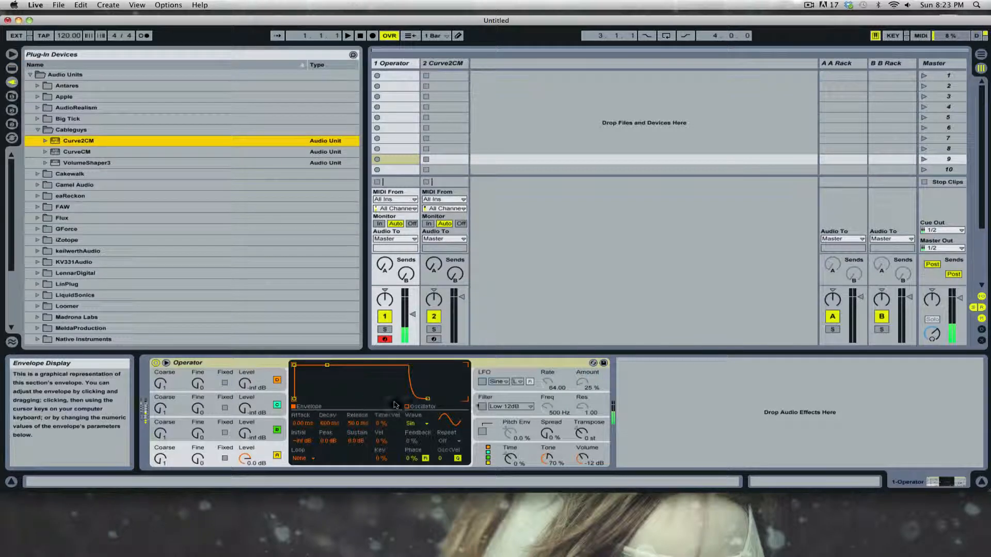
{"action": "left_click", "coordinate": [422, 407]}
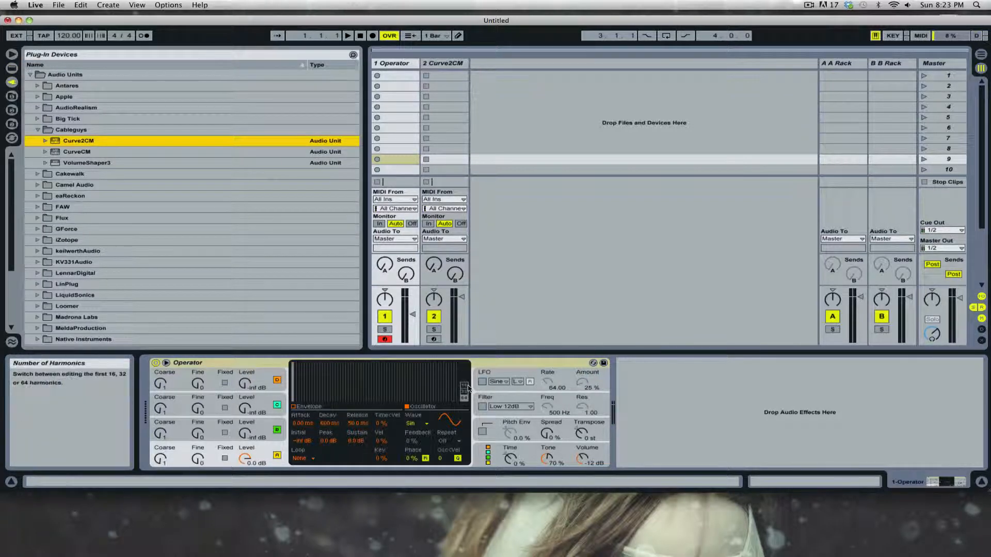
{"action": "left_click", "coordinate": [464, 385]}
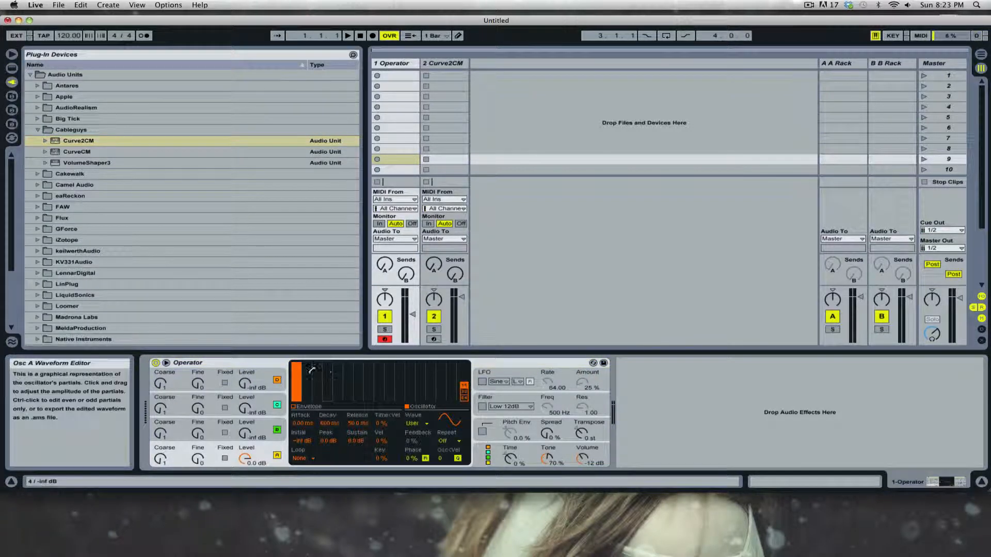
- Draw odd harmonics 3 through 15 in oscillator A at steadily decreasing levels, leaving the even harmonics empty
{"action": "left_click", "coordinate": [316, 372]}
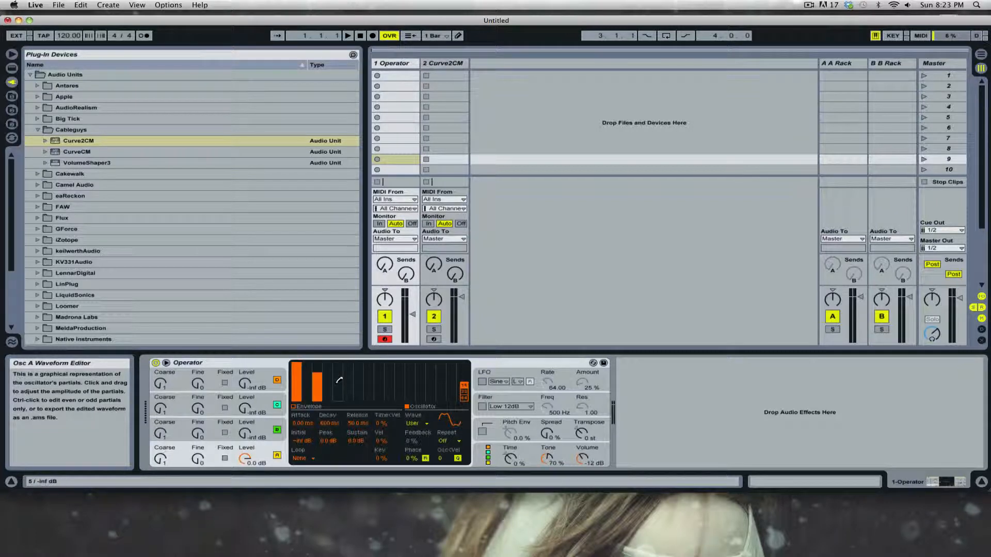
{"action": "left_click", "coordinate": [337, 381]}
{"action": "left_click", "coordinate": [358, 382]}
{"action": "left_click", "coordinate": [379, 386]}
{"action": "left_click", "coordinate": [399, 391]}
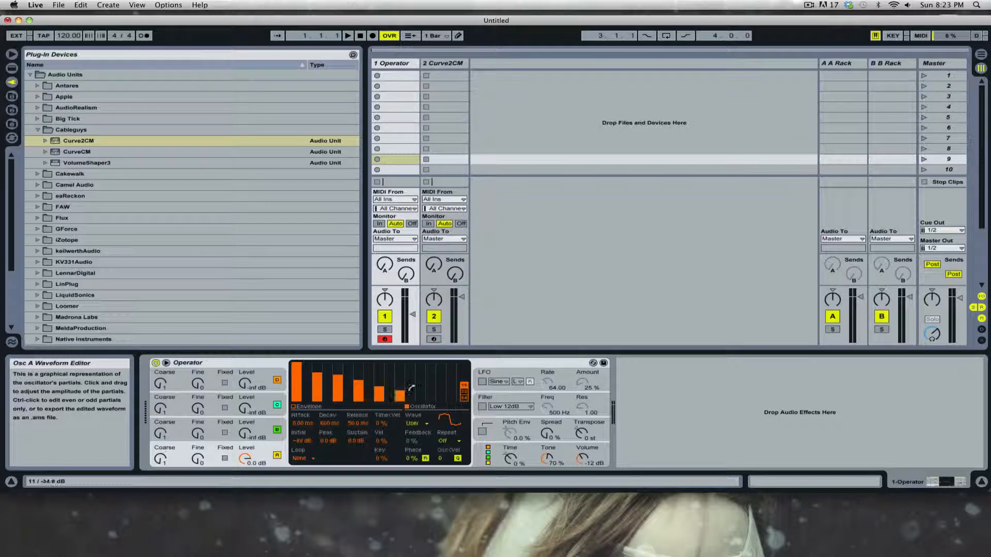
{"action": "left_click", "coordinate": [419, 395]}
{"action": "left_click", "coordinate": [441, 398]}
- Audition oscillator A with Repeat at 1/4, 1/2 and 1, and settle on 1/2
{"action": "left_click", "coordinate": [451, 439]}
{"action": "left_click", "coordinate": [443, 458]}
{"action": "left_click", "coordinate": [449, 441]}
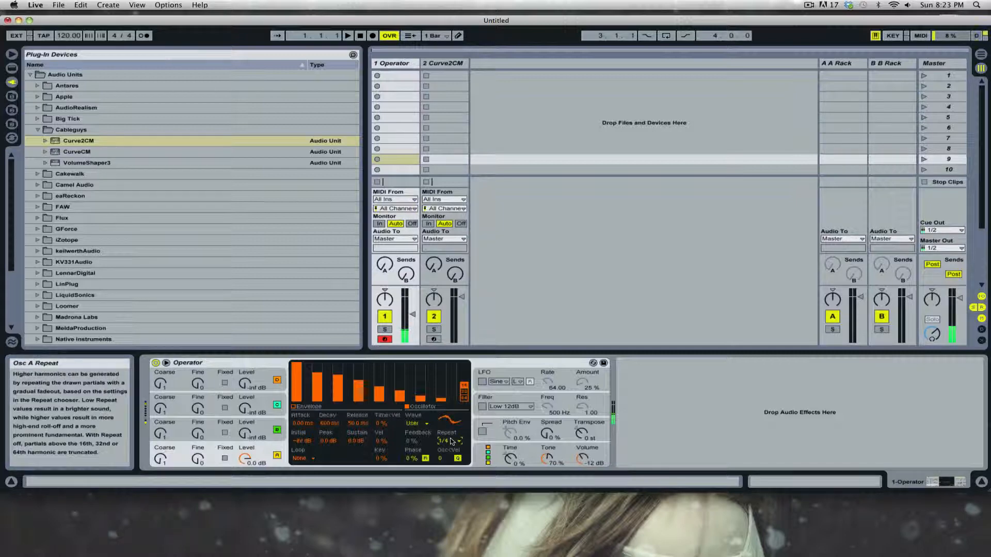
{"action": "left_click", "coordinate": [457, 468]}
{"action": "left_click", "coordinate": [449, 441]}
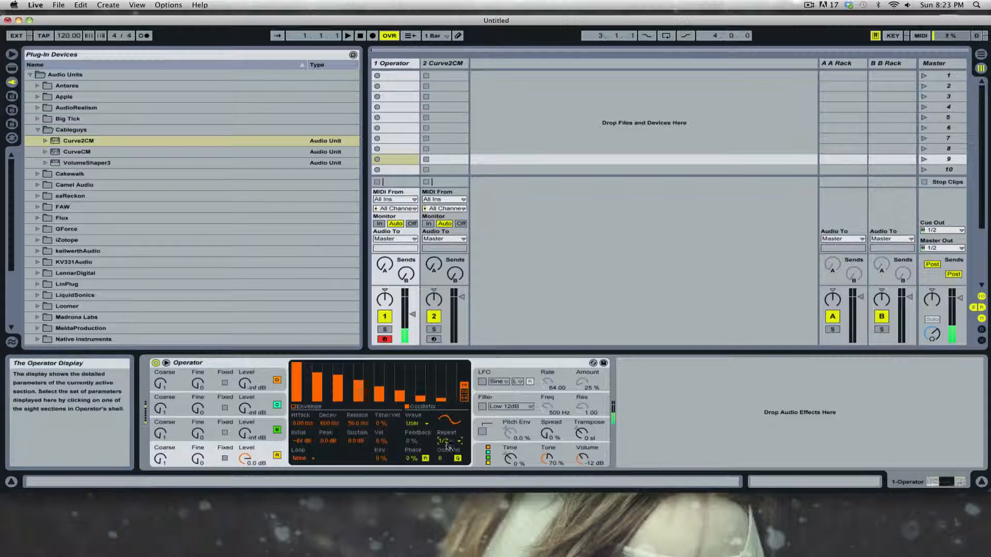
{"action": "left_click", "coordinate": [453, 475]}
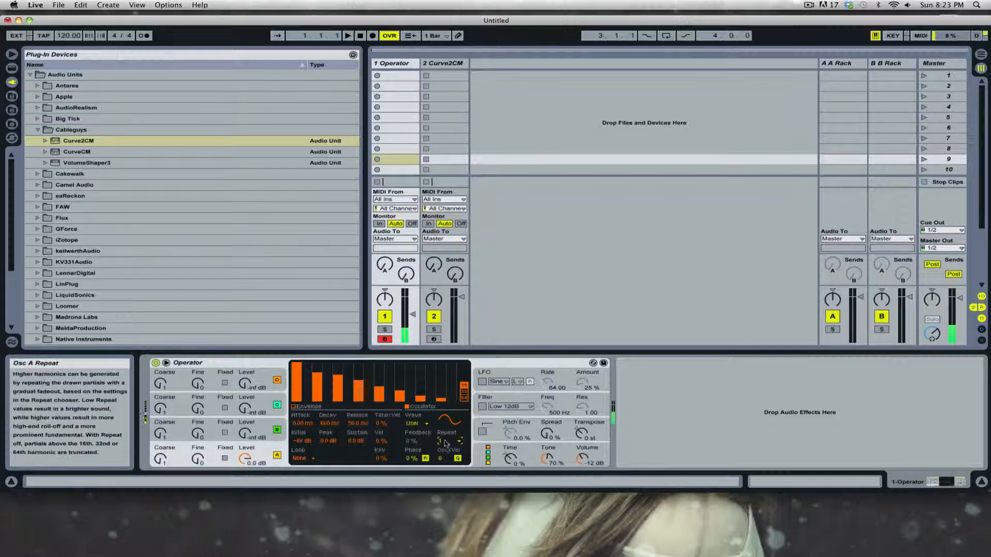
{"action": "left_click", "coordinate": [456, 441]}
{"action": "left_click", "coordinate": [443, 466]}
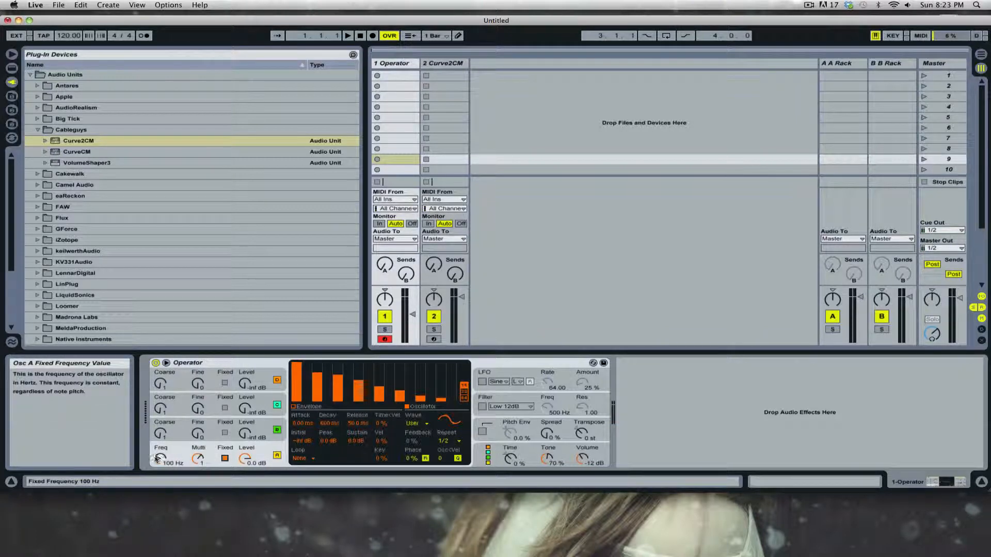
- Set oscillator A to a fixed frequency of 59.9 Hz and turn the oscillator off
{"action": "left_click", "coordinate": [225, 458]}
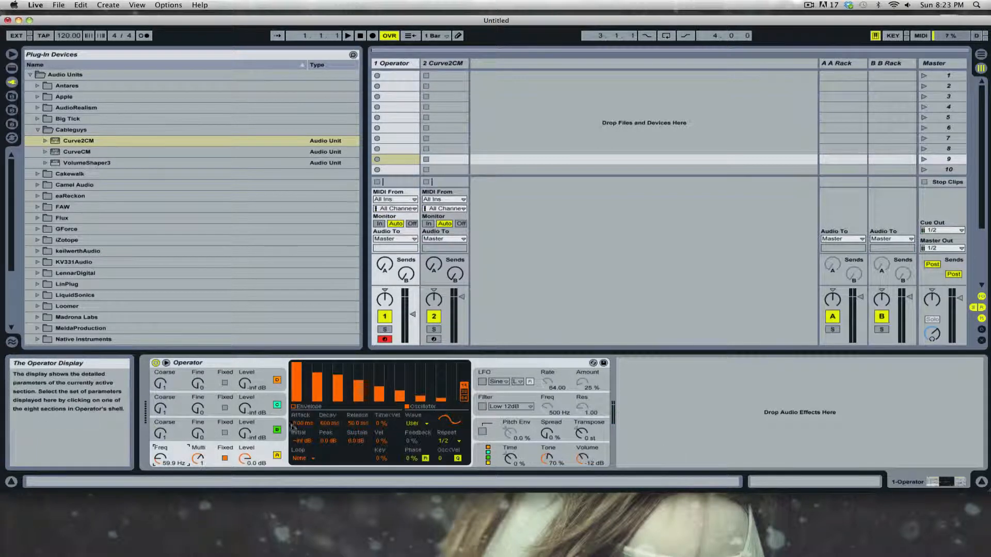
{"action": "left_click", "coordinate": [277, 455]}
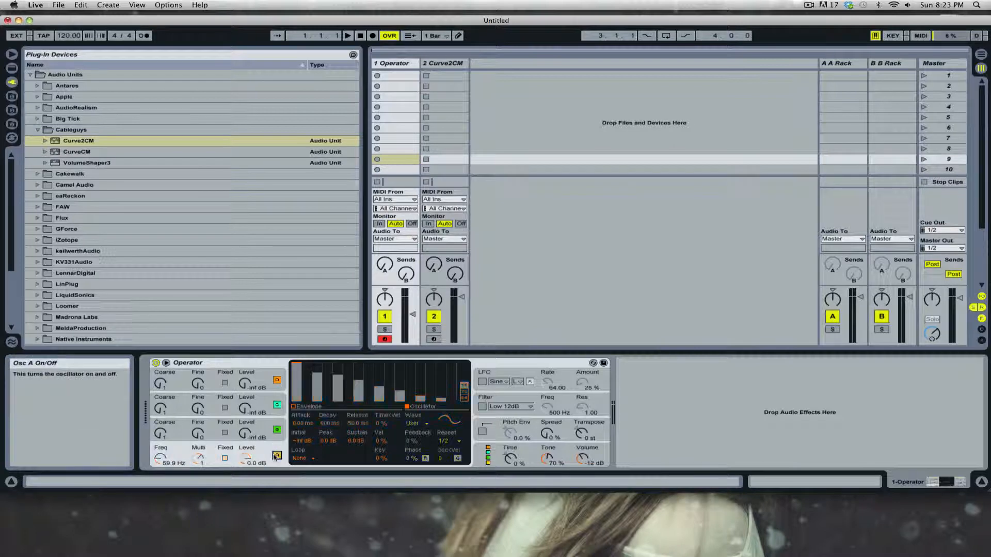
- Show oscillator D's waveform in the 16 harmonic view and draw harmonics 3 and 5 at decreasing levels
{"action": "left_click", "coordinate": [267, 382]}
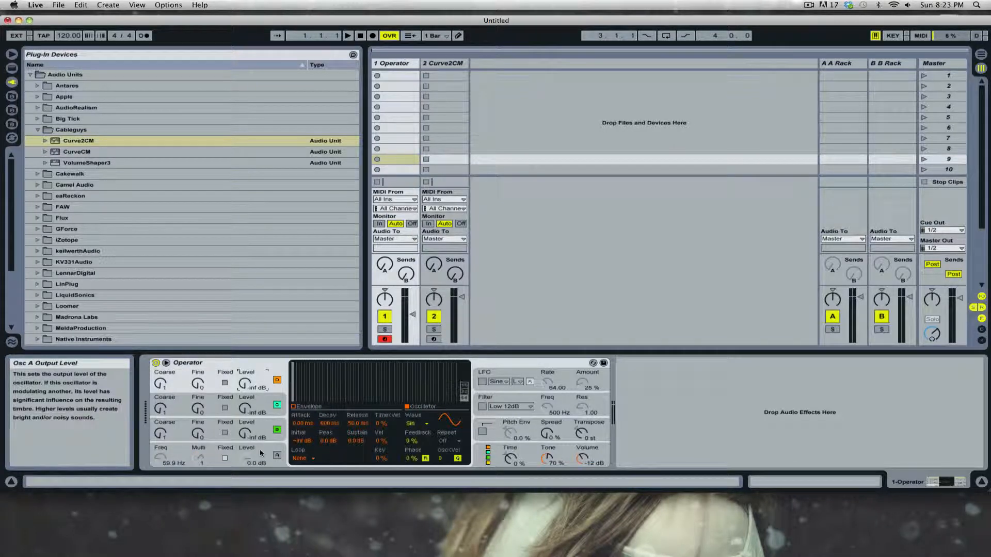
{"action": "left_click", "coordinate": [464, 386]}
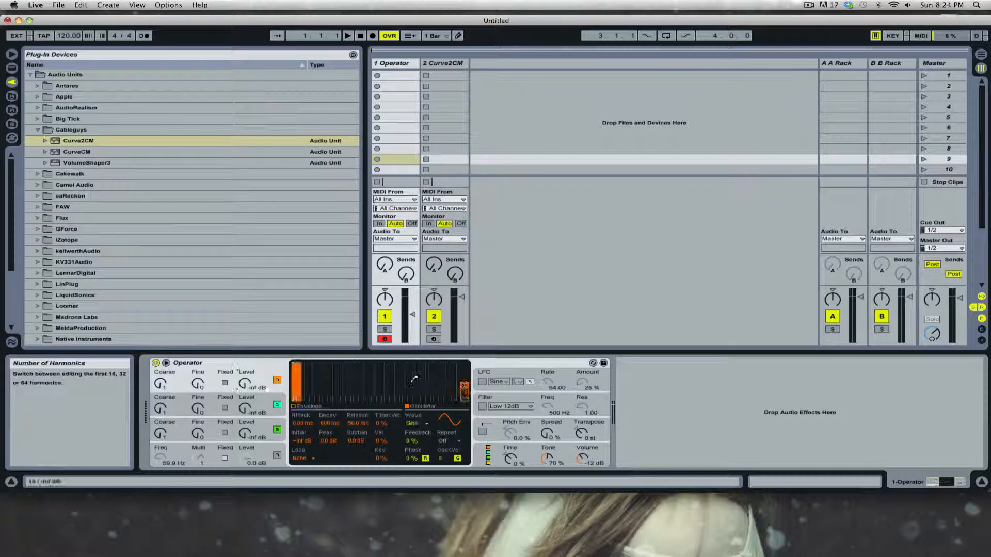
{"action": "left_click", "coordinate": [318, 369]}
{"action": "left_click", "coordinate": [337, 376]}
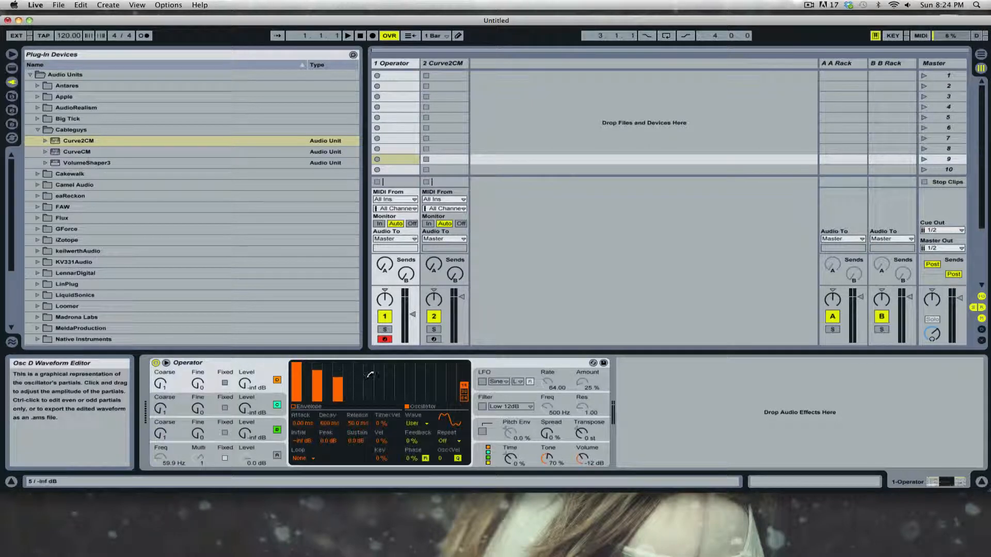
- Check oscillator A's drawn harmonics and its waveform editing options as reference, and return to oscillator D
{"action": "left_click", "coordinate": [231, 457]}
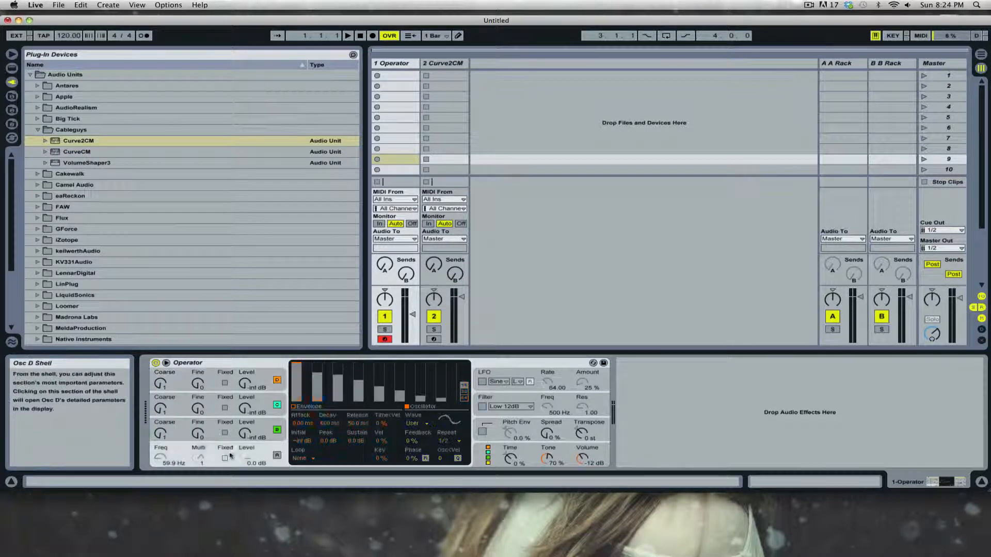
{"action": "right_click", "coordinate": [389, 384]}
{"action": "right_click", "coordinate": [335, 401]}
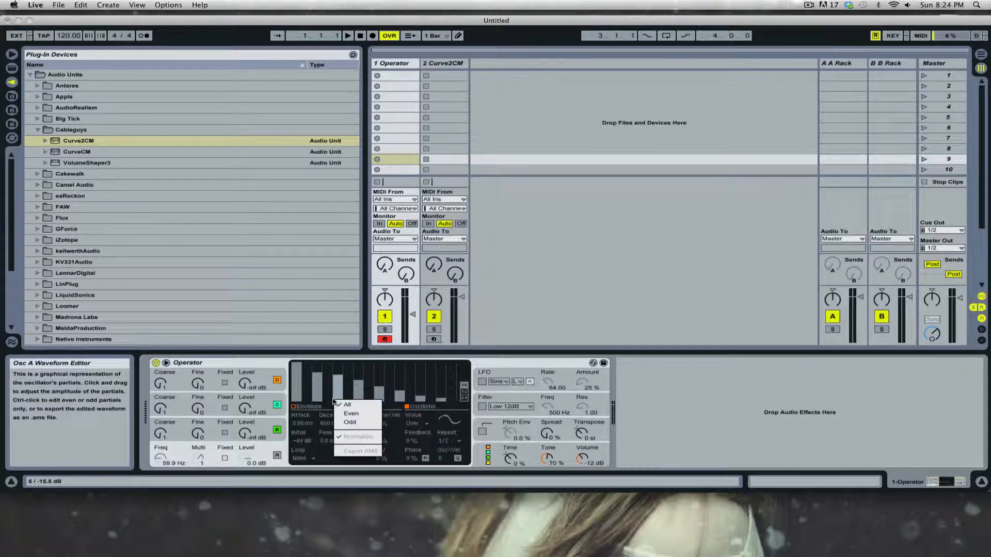
{"action": "right_click", "coordinate": [434, 391]}
{"action": "left_click", "coordinate": [265, 380]}
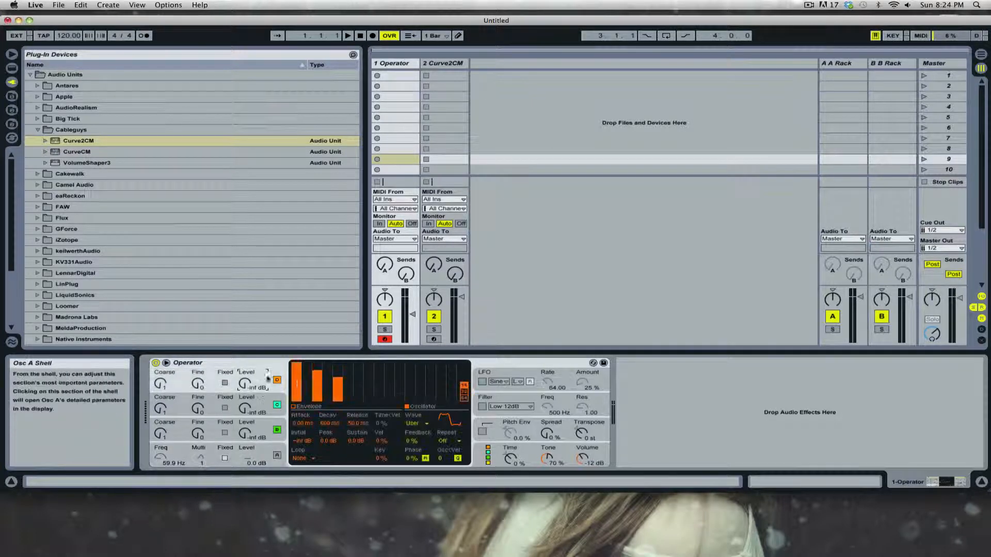
- Continue oscillator D's waveform with odd harmonics 7 through 15 at steadily decreasing levels
{"action": "left_click", "coordinate": [359, 384]}
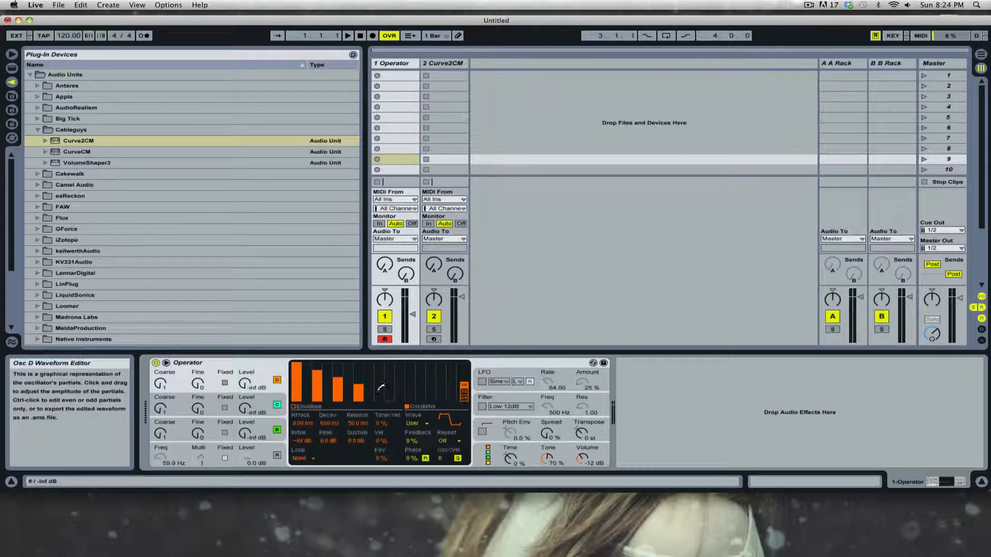
{"action": "left_click", "coordinate": [378, 390]}
{"action": "left_click", "coordinate": [399, 396]}
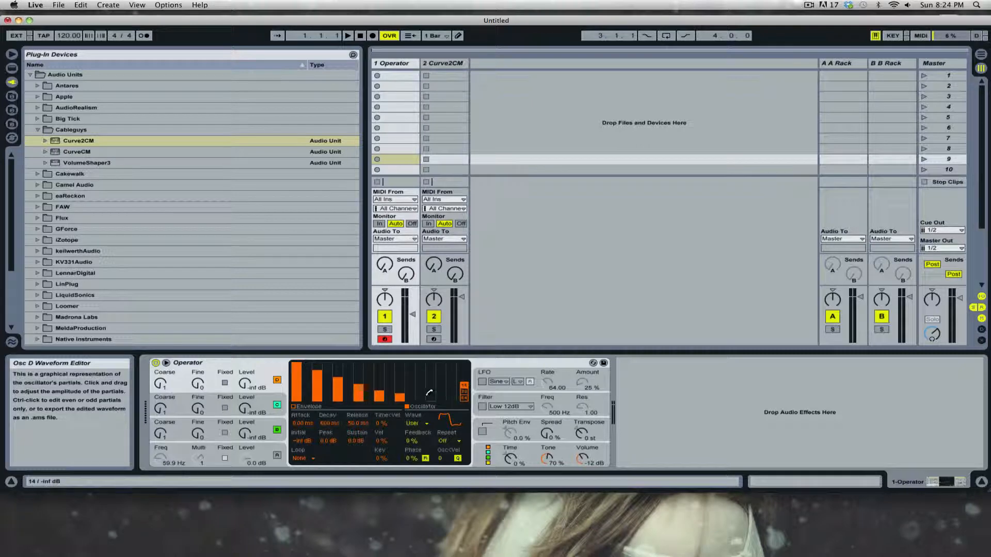
{"action": "left_click", "coordinate": [420, 397]}
{"action": "left_click", "coordinate": [441, 397]}
- Turn oscillator A back on and raise oscillator D's output level to 0.0 dB
{"action": "left_click", "coordinate": [277, 456]}
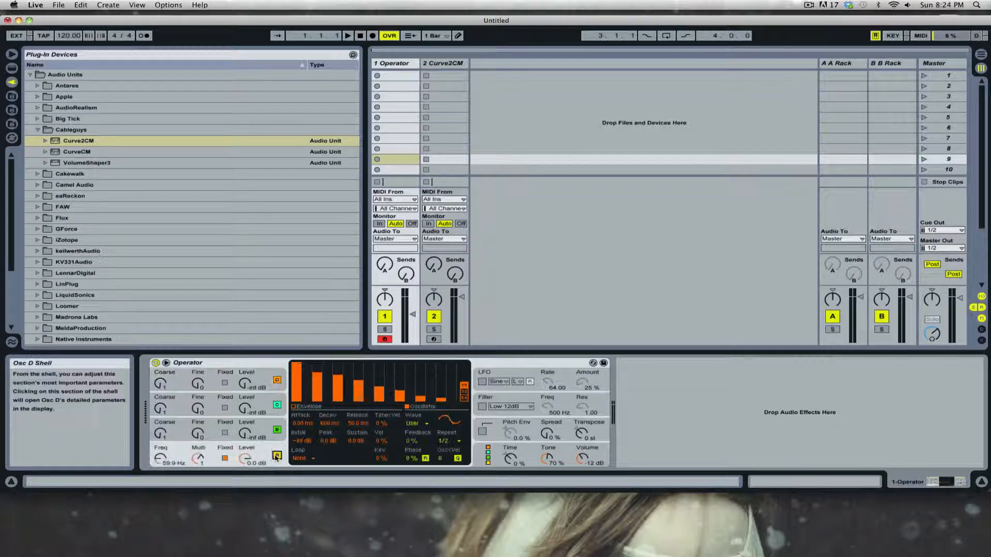
{"action": "mouse_move", "coordinate": [245, 383]}
{"action": "left_mouse_down"}
{"action": "mouse_move", "coordinate": [245, 369]}
{"action": "mouse_move", "coordinate": [248, 378]}
{"action": "left_mouse_up"}
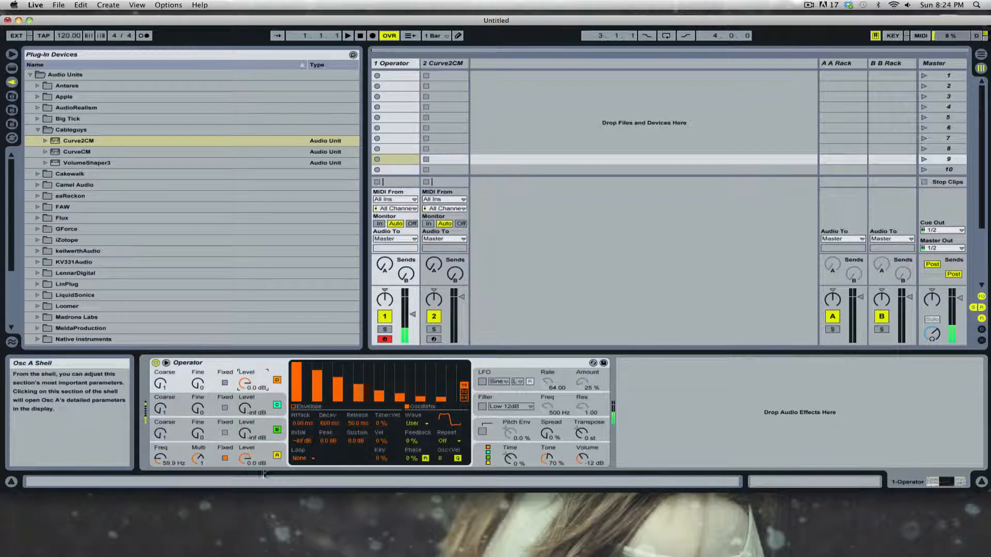
- Disable oscillator A's fixed frequency and change its wave to Sine, ending with oscillator D's settings on display
{"action": "left_click", "coordinate": [224, 457]}
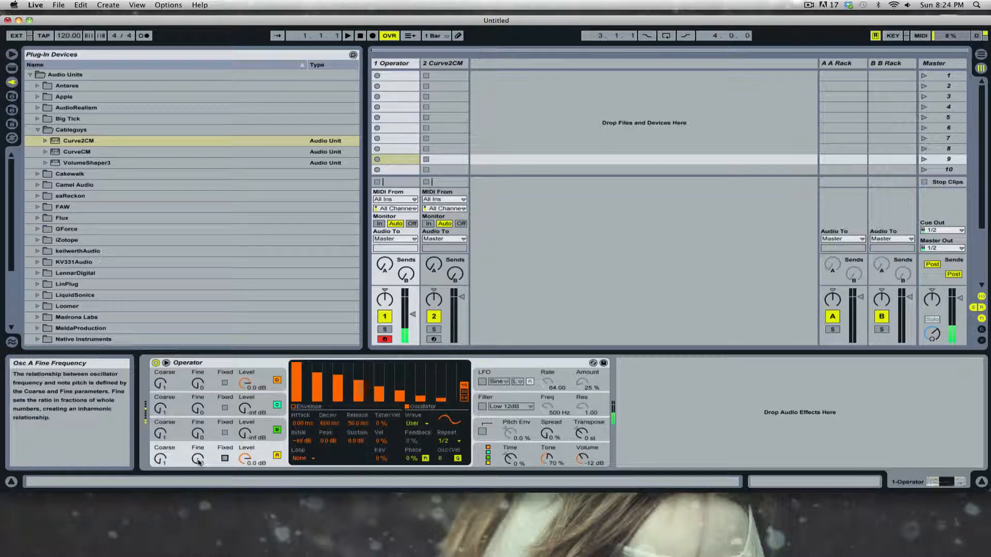
{"action": "left_click", "coordinate": [415, 423]}
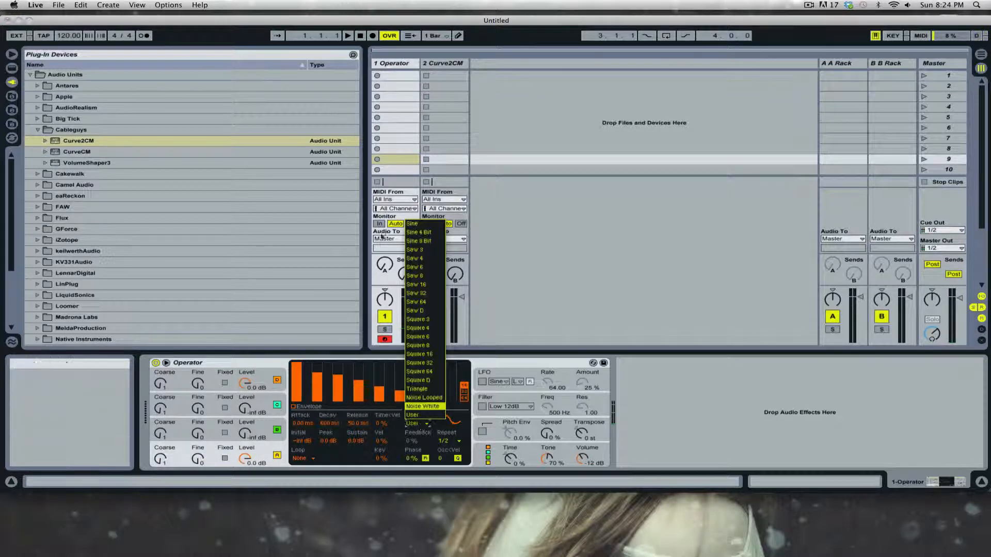
{"action": "left_click", "coordinate": [426, 224]}
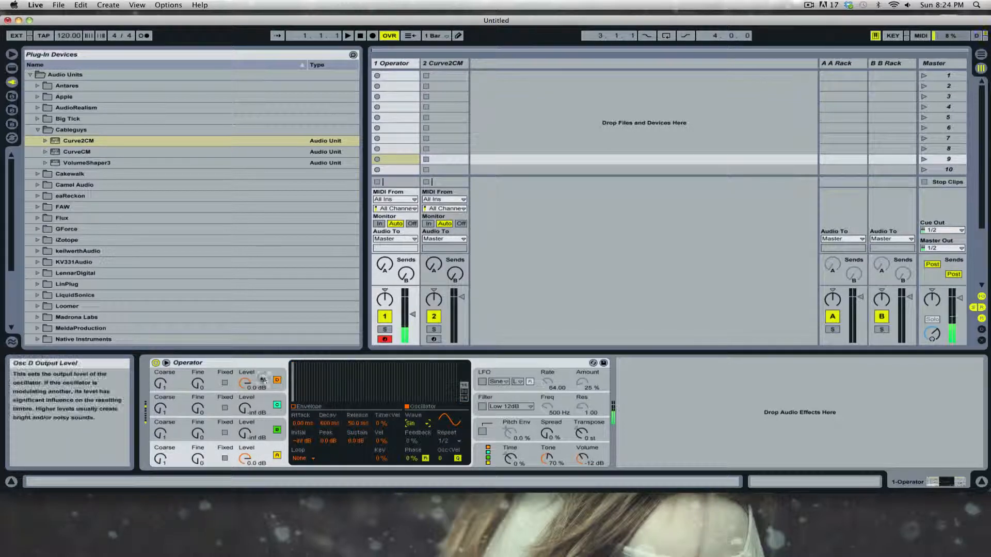
{"action": "left_click", "coordinate": [245, 382]}
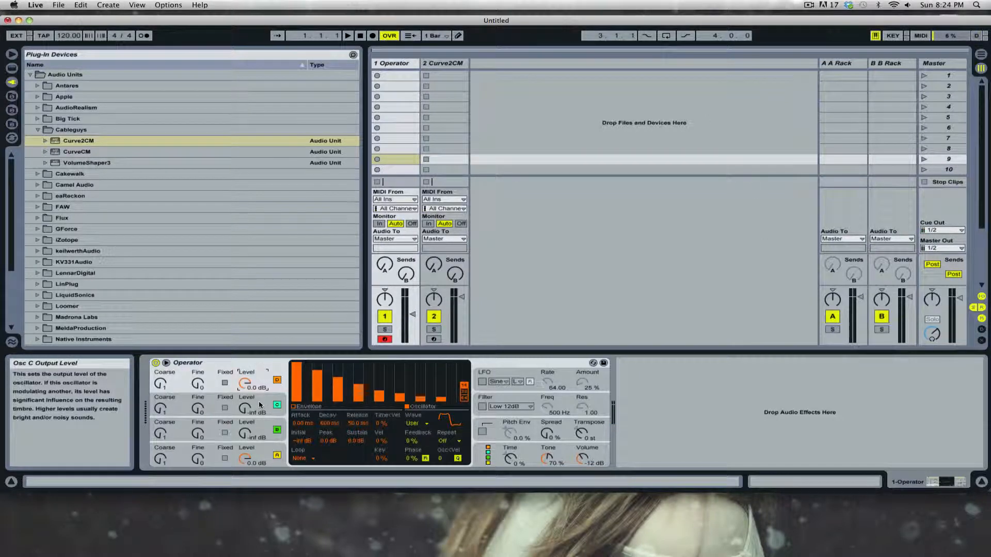
- Examine the sawtooth wave's harmonic pattern in Curve2CM as a reference and return to the Operator track
{"action": "left_click", "coordinate": [441, 63]}
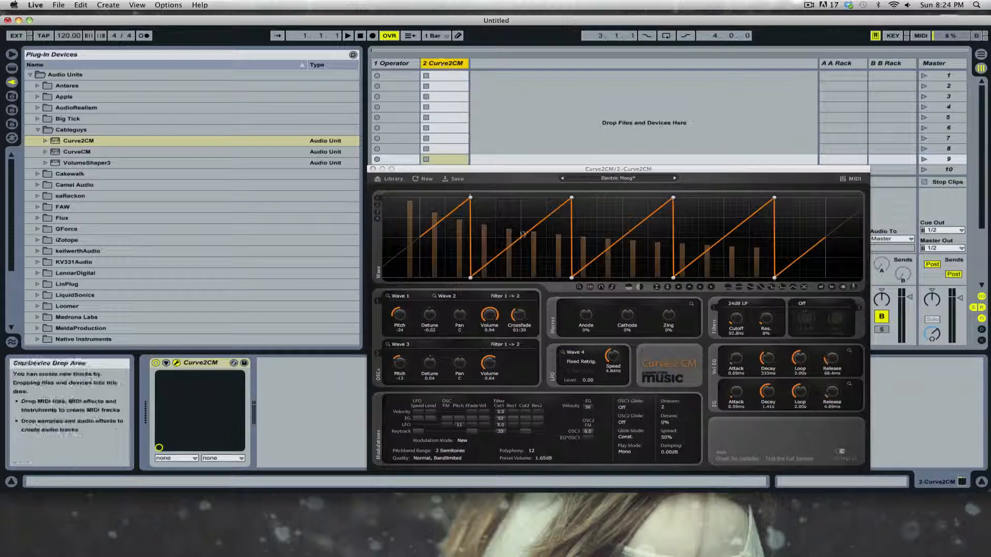
{"action": "left_click", "coordinate": [378, 206]}
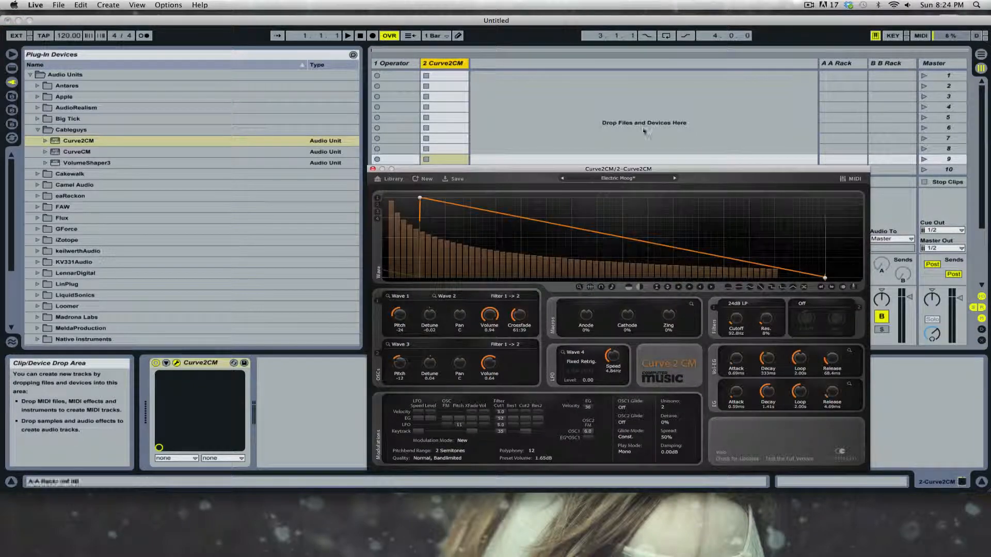
{"action": "left_click", "coordinate": [396, 64]}
- Draw all of oscillator C's harmonics at full level and switch its waveform editor to the first 16 harmonics
{"action": "right_click", "coordinate": [343, 388]}
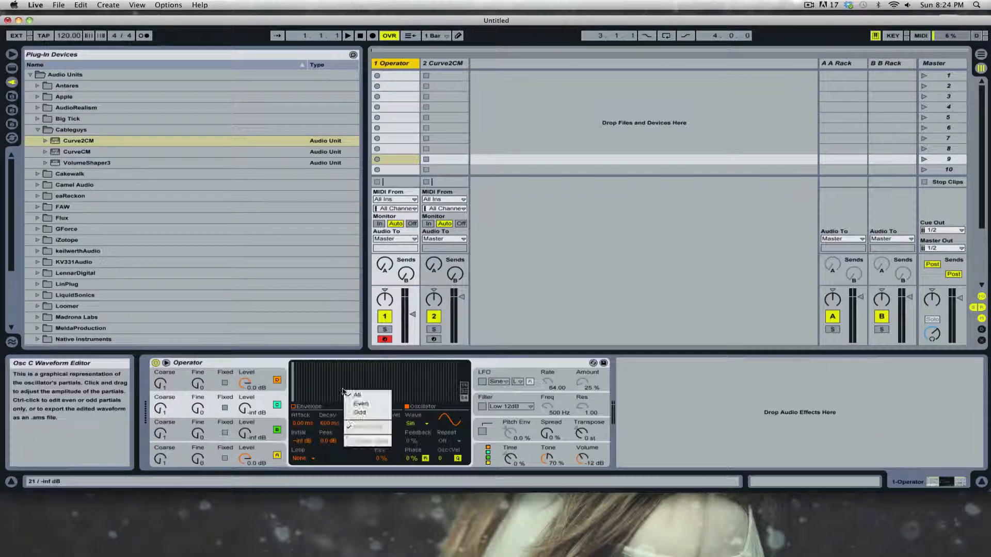
{"action": "left_click", "coordinate": [389, 412]}
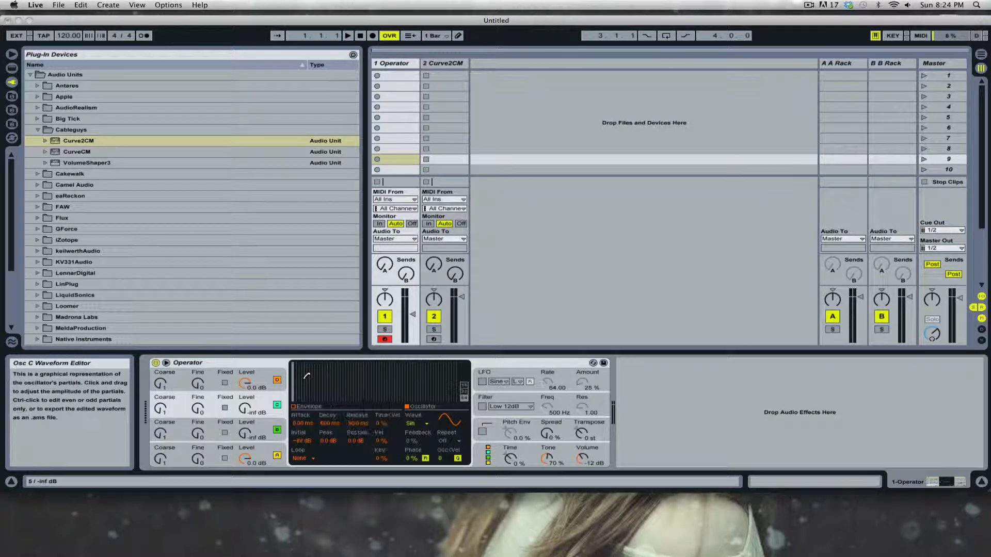
{"action": "left_click_drag", "start_coordinate": [300, 359], "coordinate": [464, 360]}
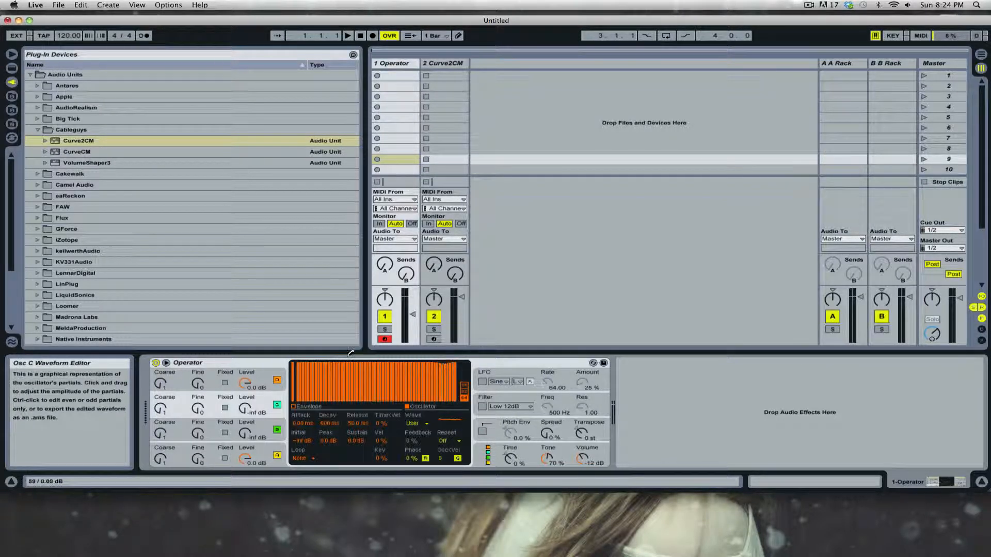
{"action": "left_click", "coordinate": [465, 386]}
- Set oscillator C's Repeat to 1 and raise its output level to 0.0 dB
{"action": "left_click", "coordinate": [443, 441]}
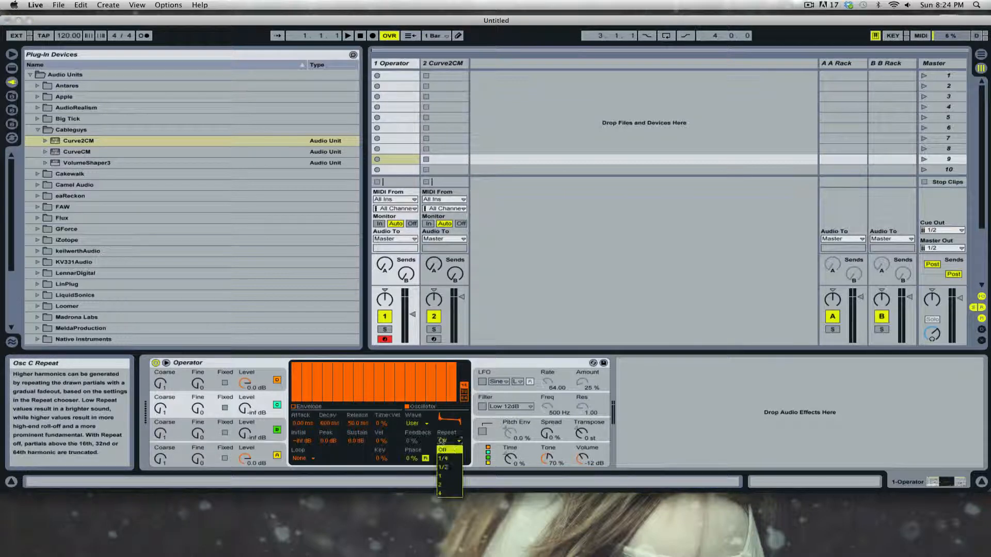
{"action": "left_click", "coordinate": [449, 479]}
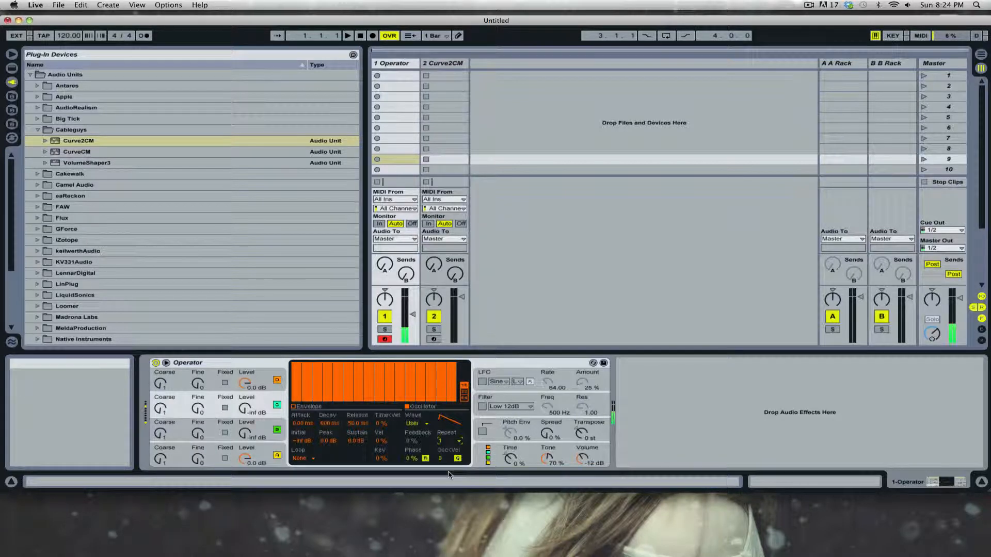
{"action": "left_click_drag", "start_coordinate": [245, 409], "coordinate": [245, 356]}
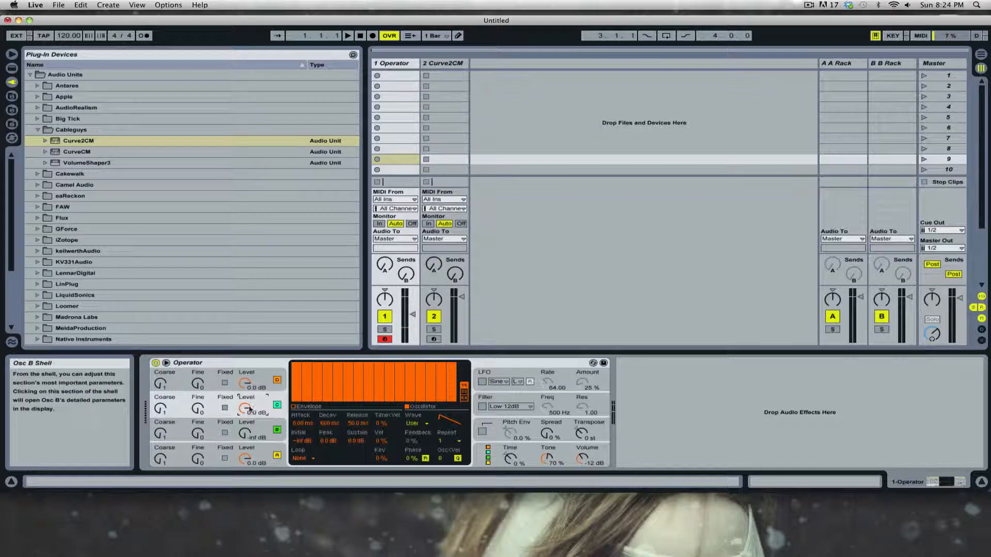
- Compare the harmonics of the square and sine waves in Curve2CM and return to the Operator track
{"action": "left_click", "coordinate": [435, 68]}
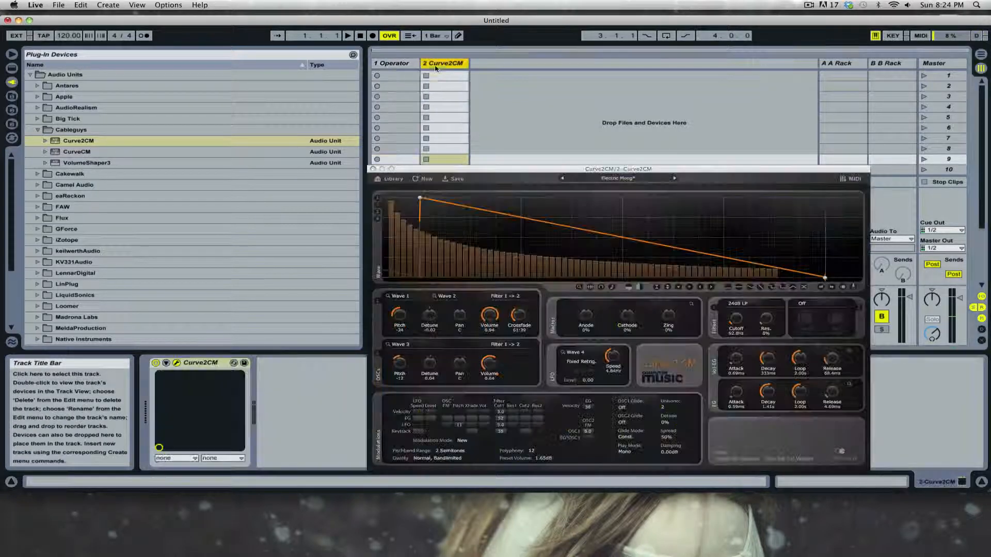
{"action": "left_click", "coordinate": [378, 214]}
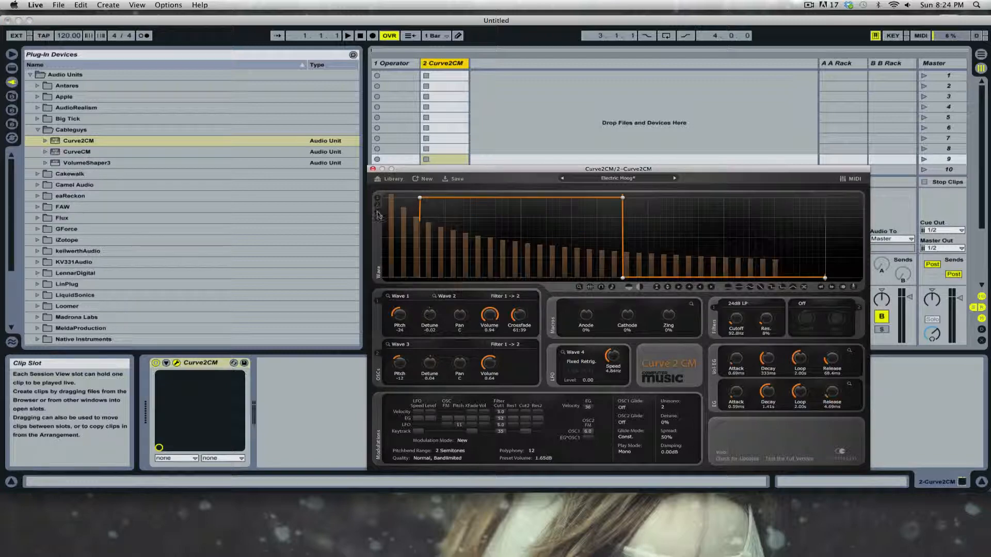
{"action": "left_click", "coordinate": [406, 79]}
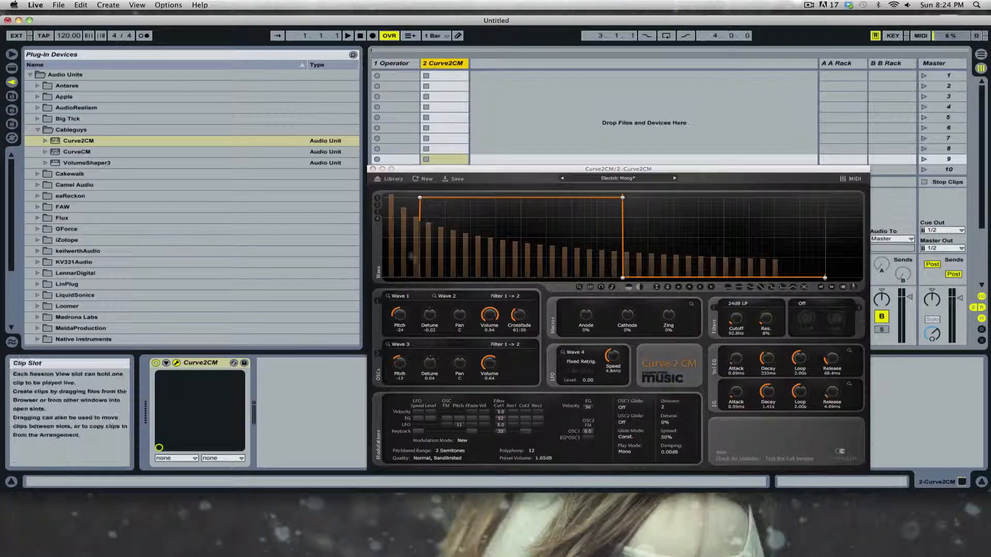
{"action": "left_click", "coordinate": [377, 219]}
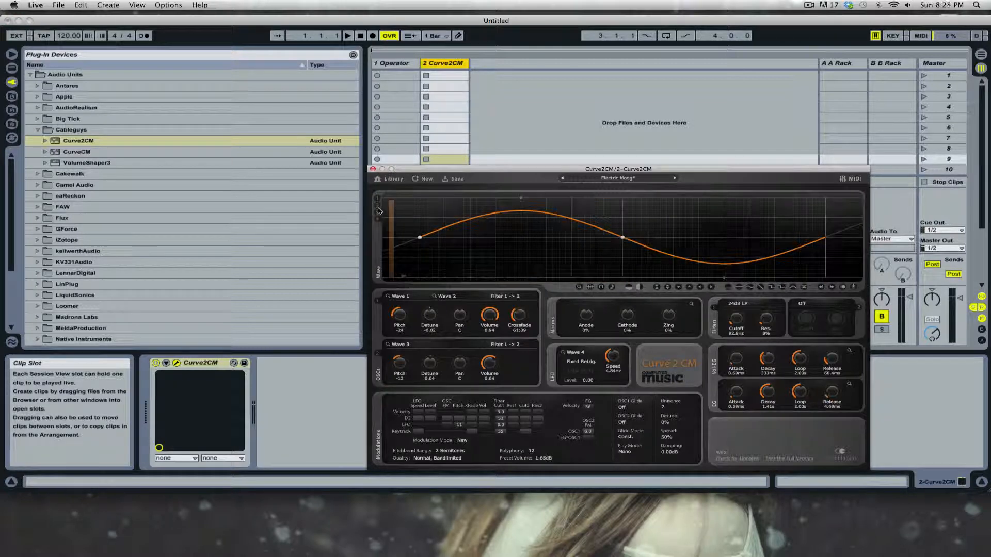
{"action": "left_click", "coordinate": [377, 210]}
{"action": "left_click", "coordinate": [403, 64]}
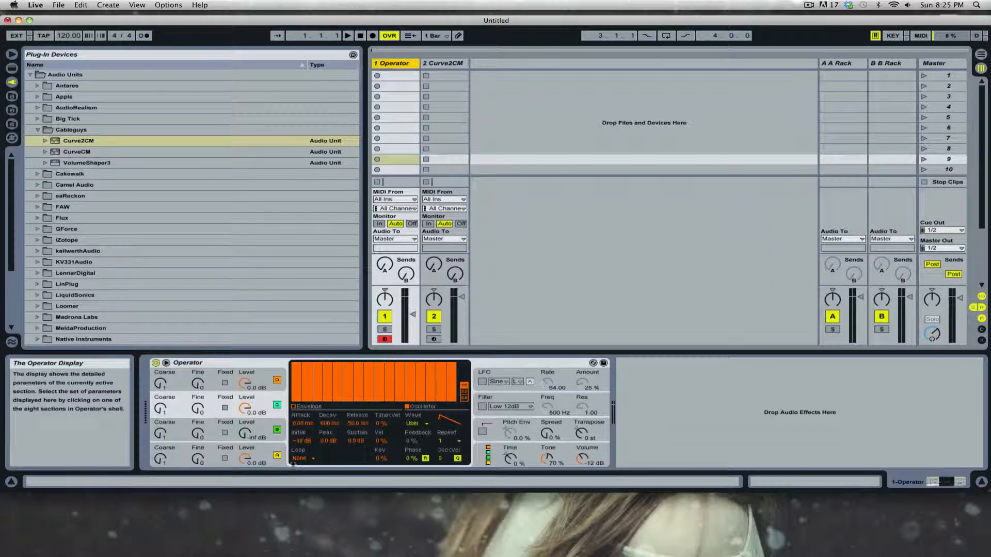
- Draw only the odd harmonics at full level in oscillator B's waveform, using the 16-harmonic view
{"action": "left_click", "coordinate": [276, 430]}
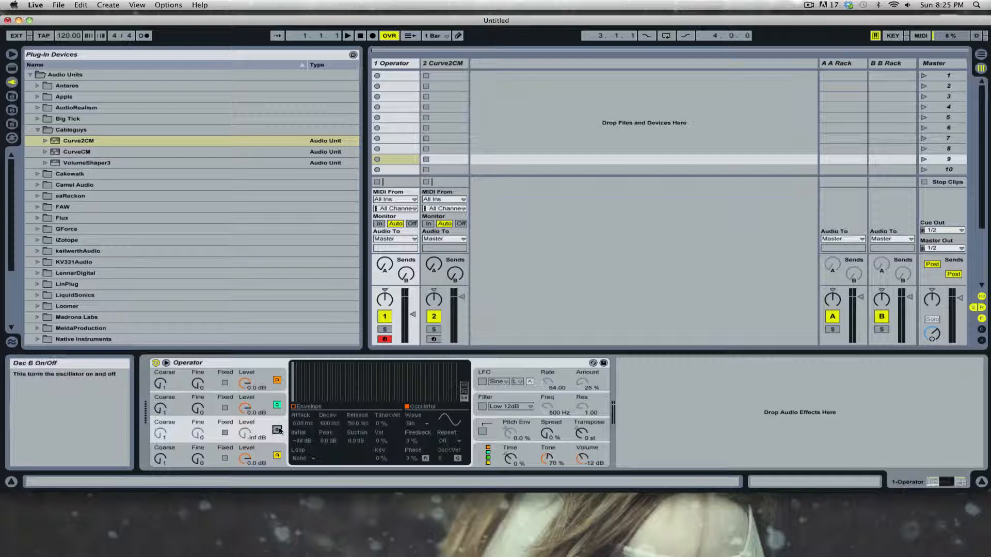
{"action": "left_click", "coordinate": [276, 431]}
{"action": "left_click", "coordinate": [463, 386]}
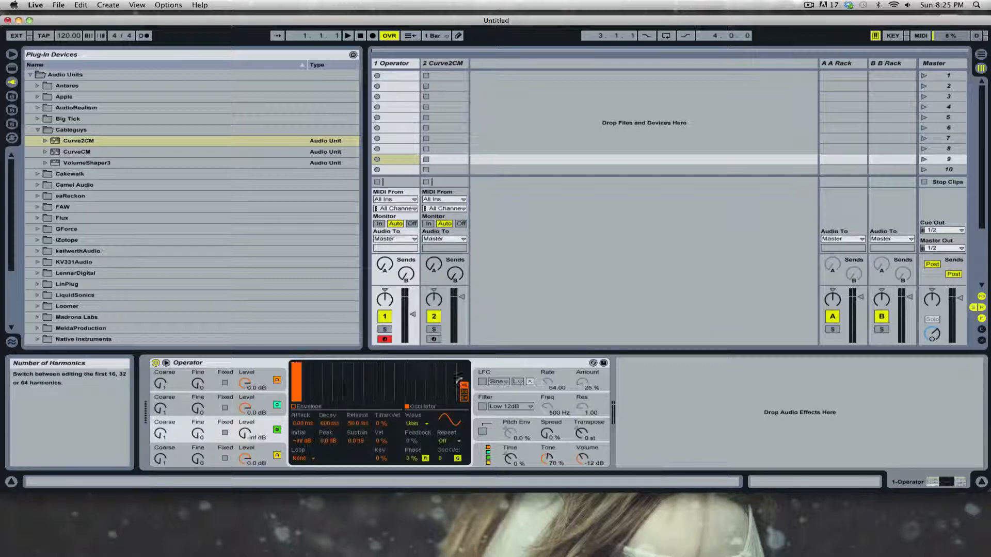
{"action": "right_click", "coordinate": [347, 377]}
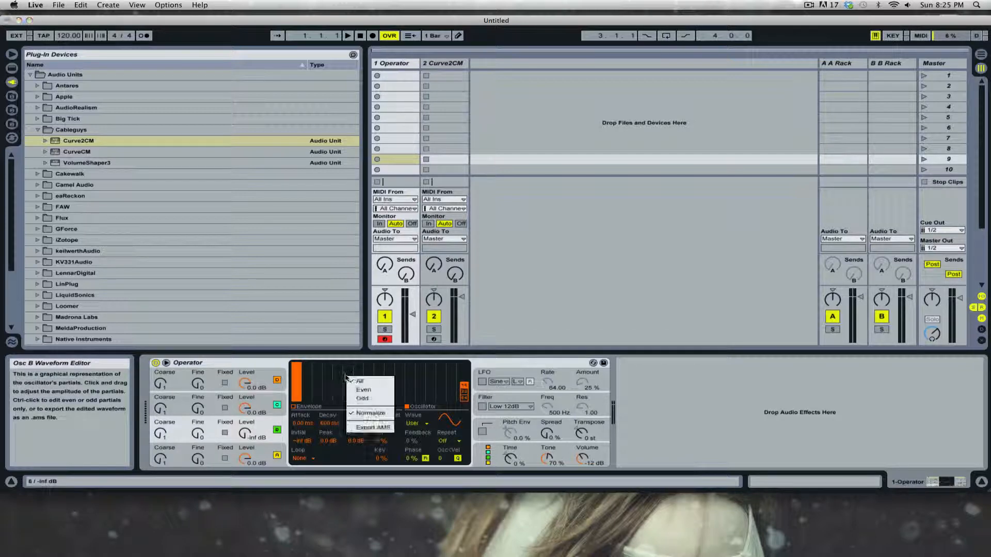
{"action": "left_click", "coordinate": [374, 399]}
{"action": "left_click_drag", "start_coordinate": [316, 365], "coordinate": [515, 331]}
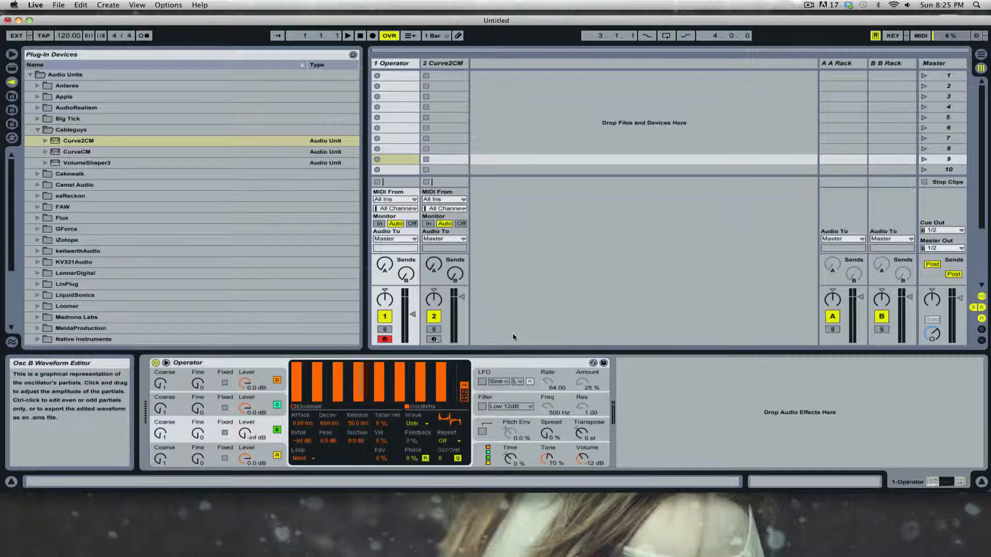
- Set oscillator B's Repeat to 1 and raise its output level to 0.0 dB
{"action": "left_click", "coordinate": [448, 440]}
{"action": "left_click", "coordinate": [456, 477]}
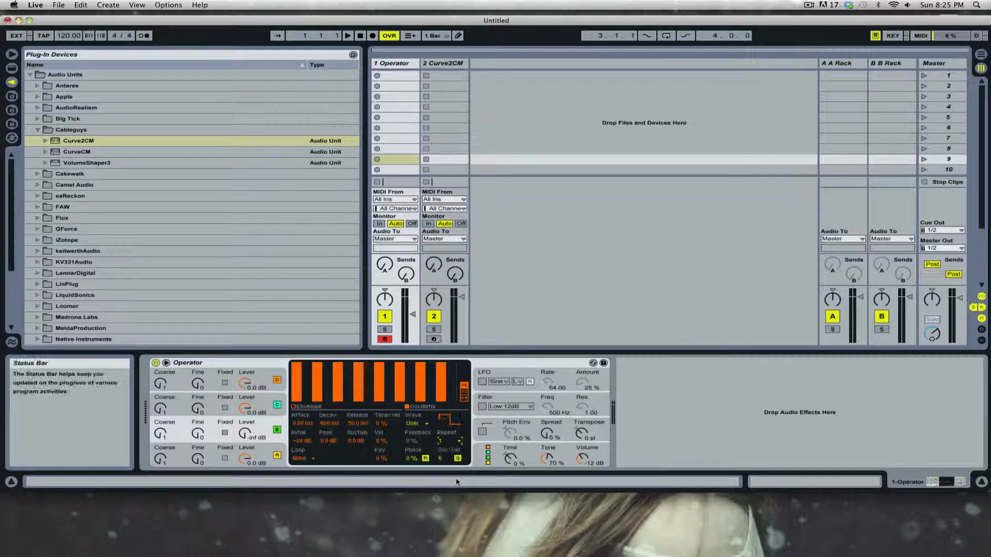
{"action": "left_click_drag", "start_coordinate": [239, 439], "coordinate": [239, 438]}
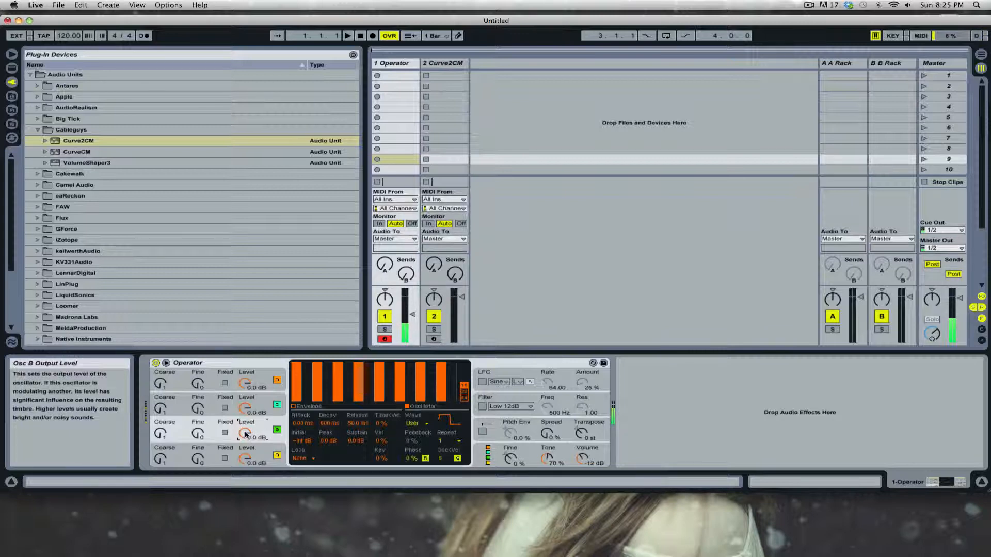
- Raise the Operator track's mixer volume slightly and close the Curve2CM plug-in window, ending on the Operator track
{"action": "left_click_drag", "start_coordinate": [412, 314], "coordinate": [412, 306]}
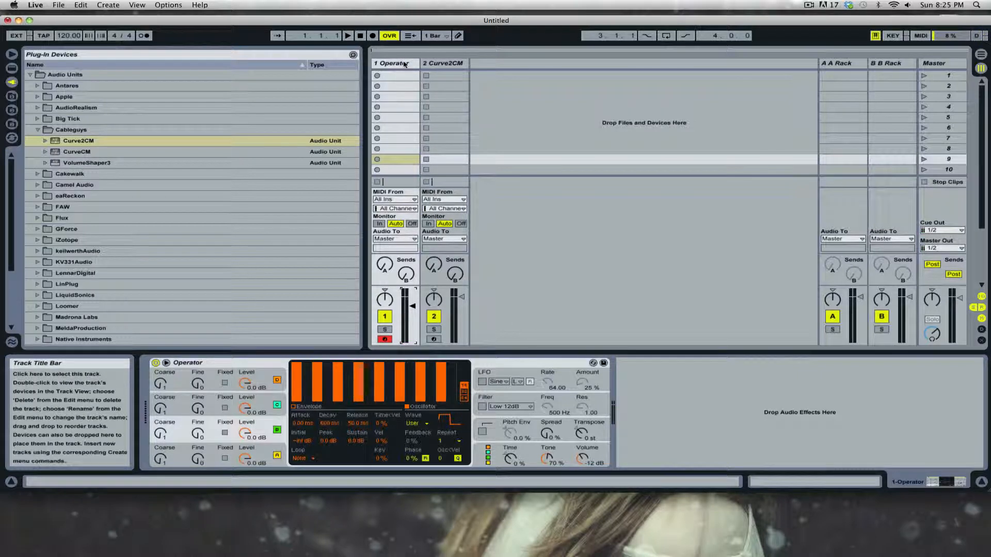
{"action": "left_click", "coordinate": [458, 63]}
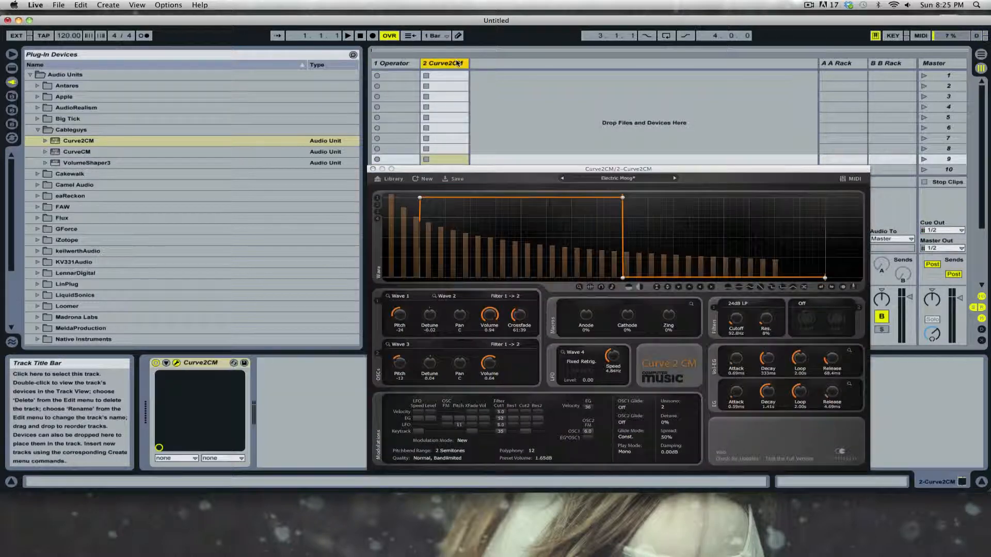
{"action": "left_click", "coordinate": [373, 170]}
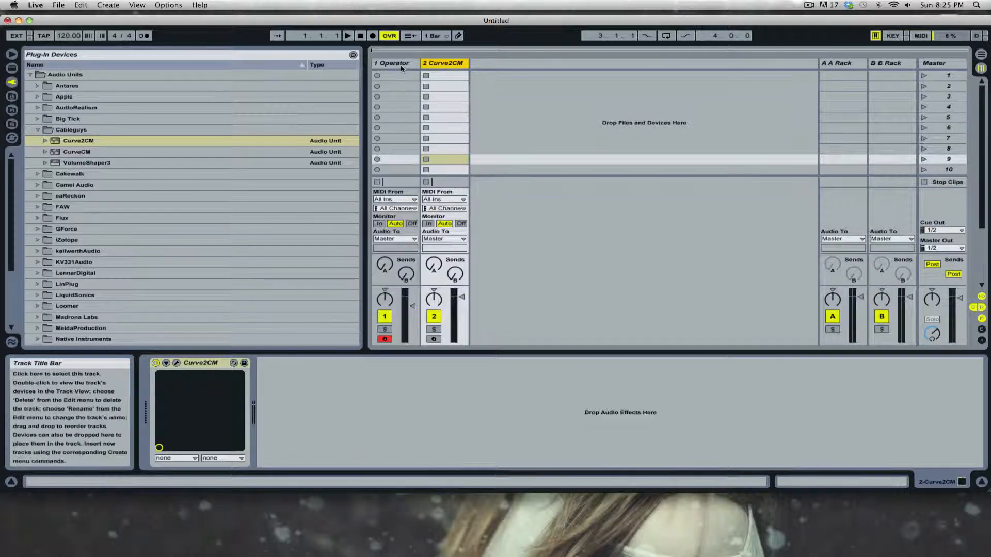
{"action": "left_click", "coordinate": [394, 63]}
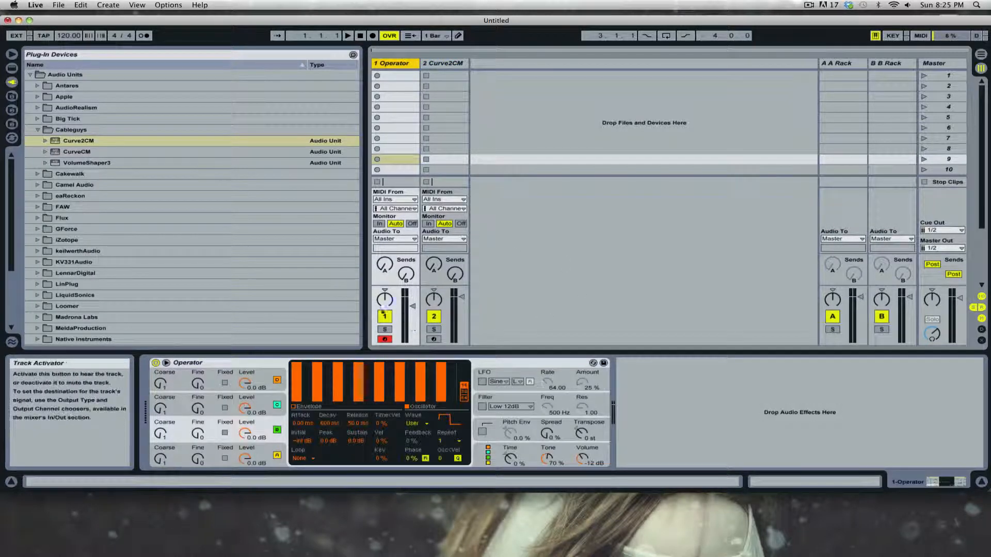
- Collapse the Audio Units folder and lower Operator's overall instrument volume to -17 dB
{"action": "left_click_drag", "start_coordinate": [412, 305], "coordinate": [412, 300]}
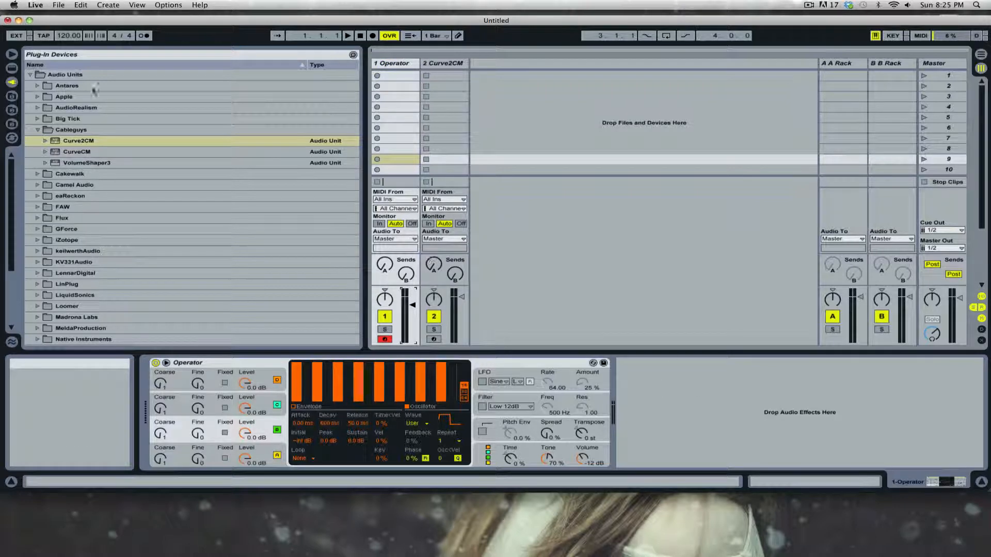
{"action": "left_click", "coordinate": [29, 74]}
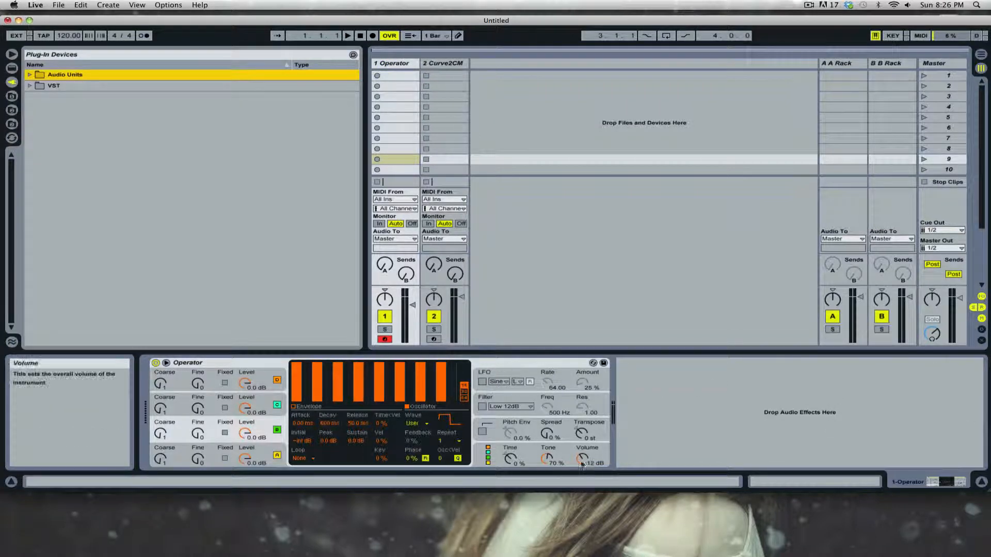
{"action": "left_click_drag", "start_coordinate": [582, 463], "coordinate": [581, 472]}
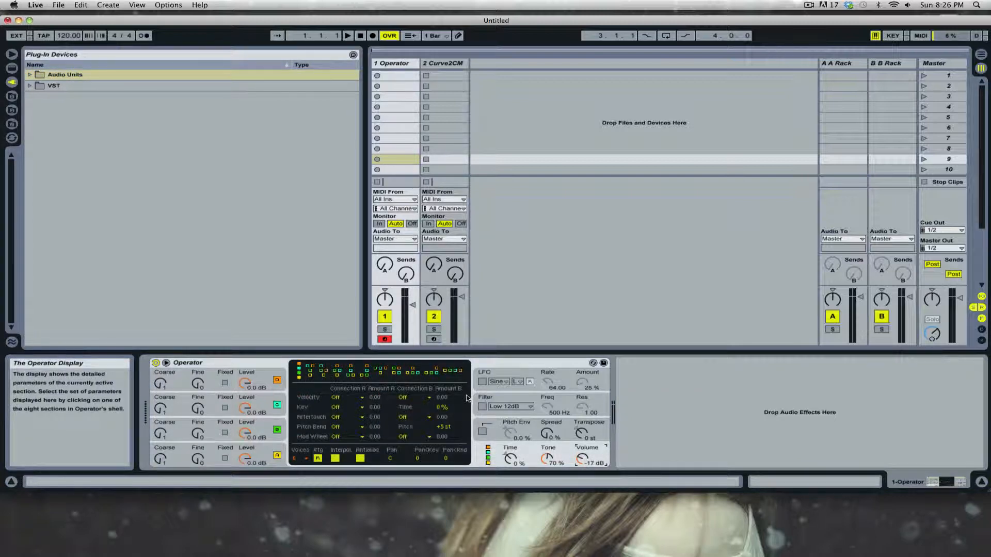
- Inspect The Glue compressor's settings on the Master track, close its window and return to the Operator track
{"action": "left_click", "coordinate": [954, 64]}
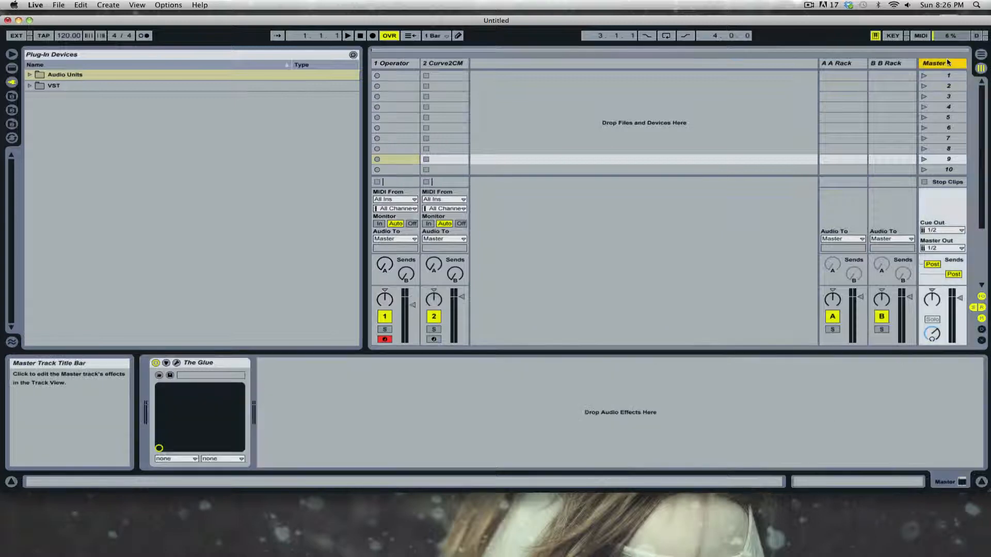
{"action": "left_click", "coordinate": [176, 363]}
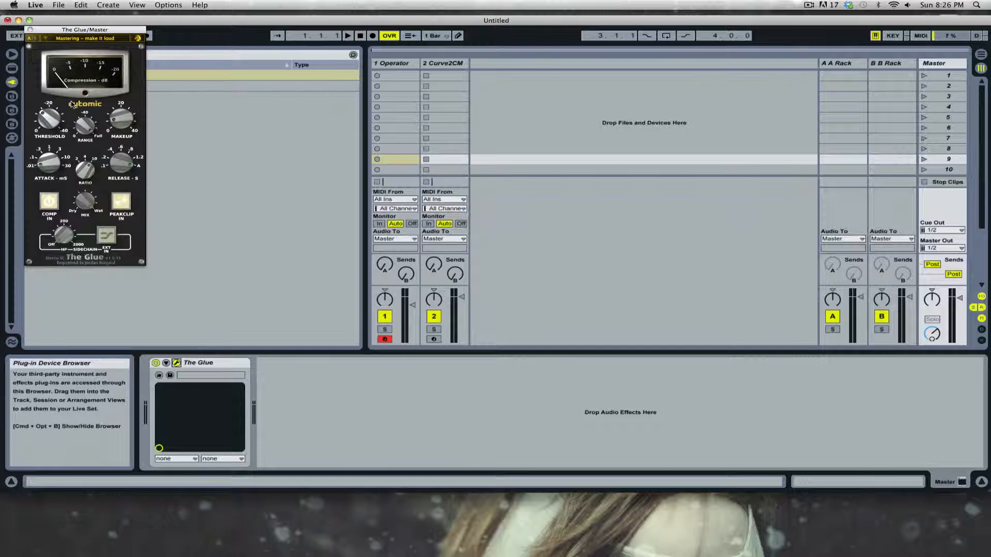
{"action": "left_click", "coordinate": [30, 29]}
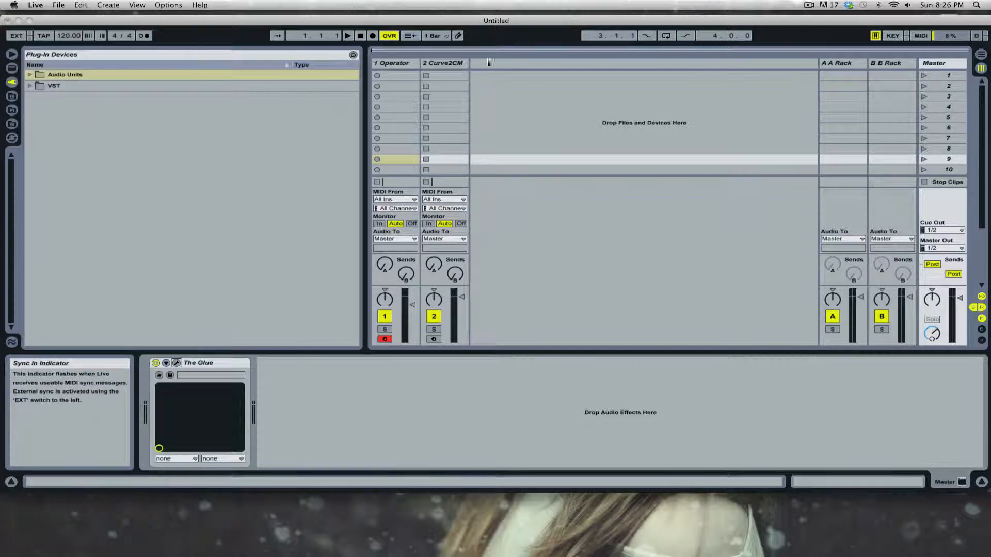
{"action": "left_click", "coordinate": [437, 64]}
{"action": "left_click", "coordinate": [394, 62]}
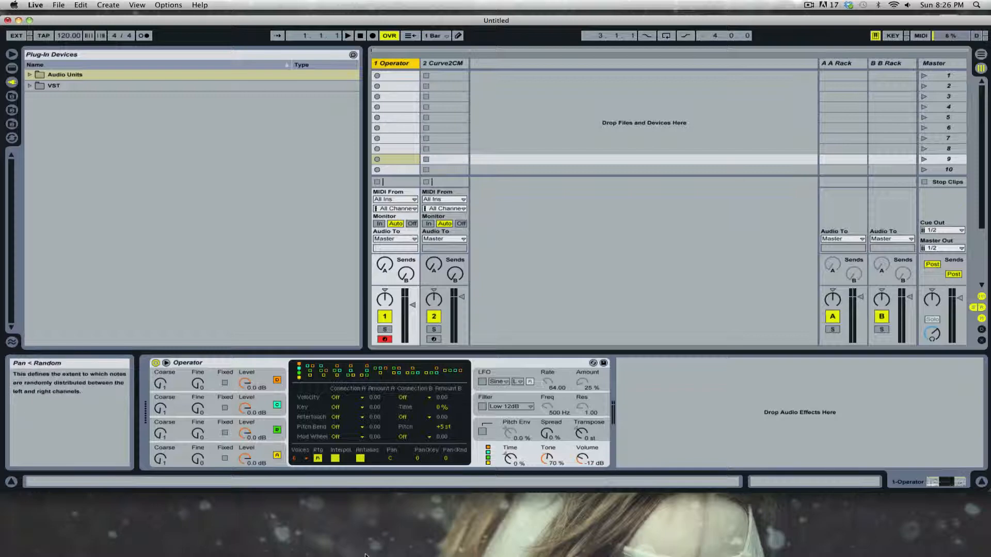
- Switch to iTunes, open the Music library and search its songs for "cth"
{"action": "left_click", "coordinate": [401, 532]}
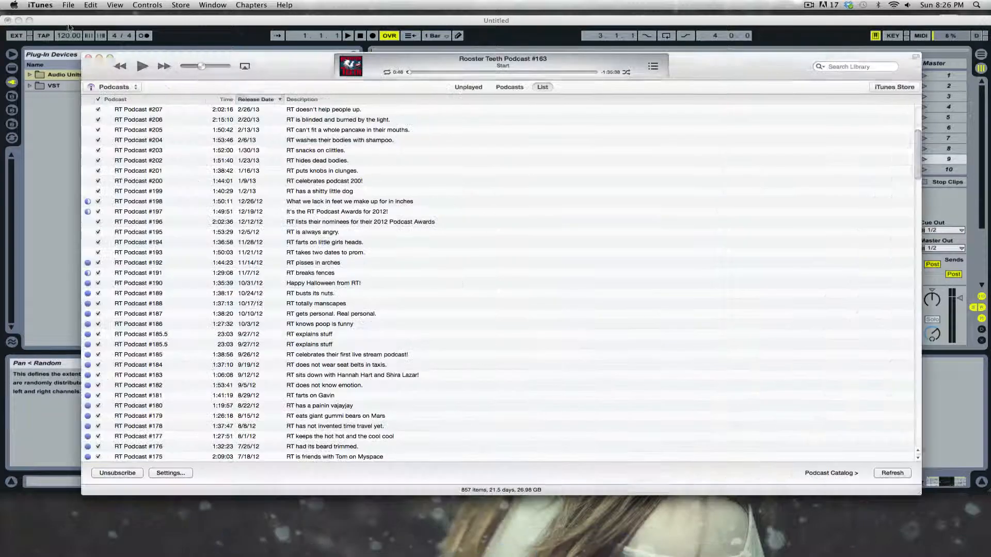
{"action": "left_click", "coordinate": [115, 87]}
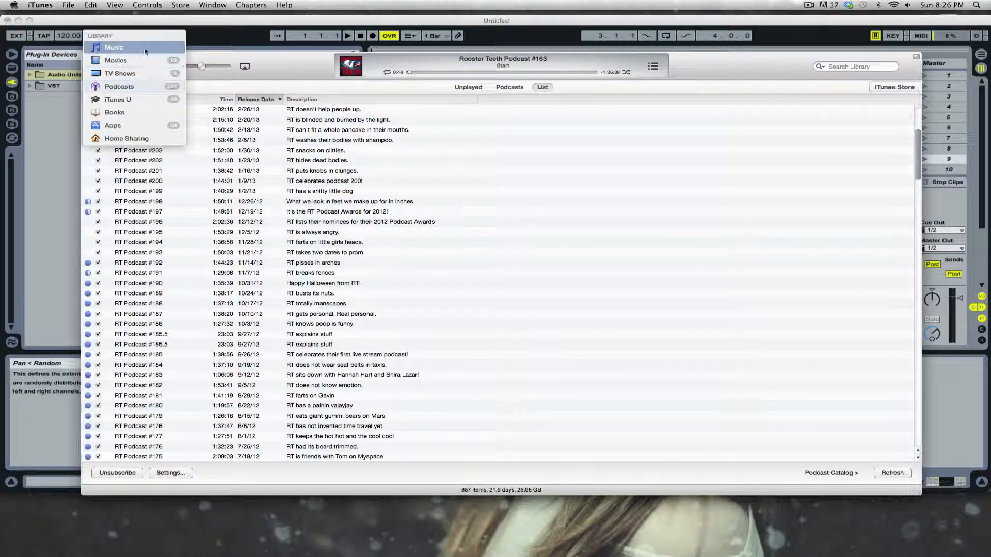
{"action": "left_click", "coordinate": [105, 42]}
{"action": "left_click", "coordinate": [847, 66]}
{"action": "type", "text": "cth"}
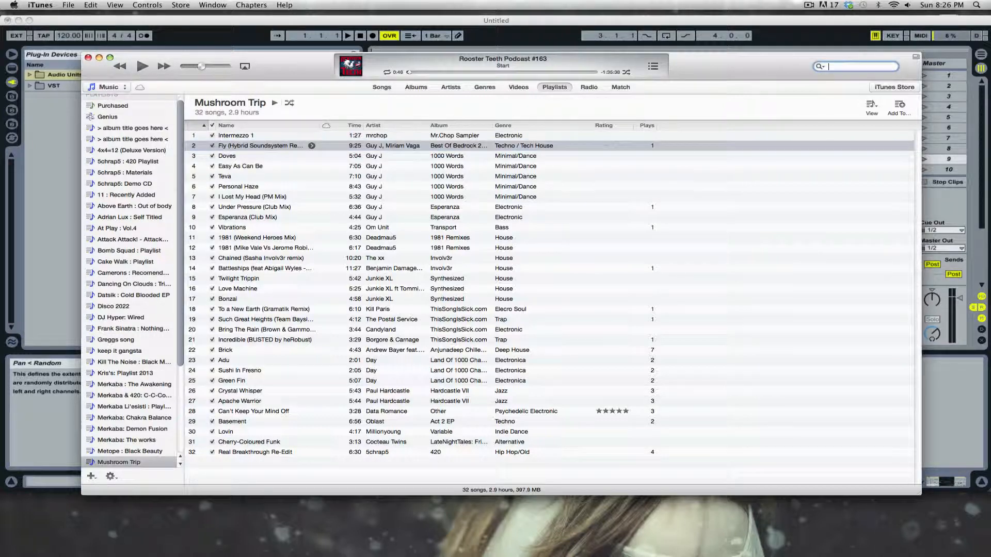
{"action": "key", "text": "Return"}
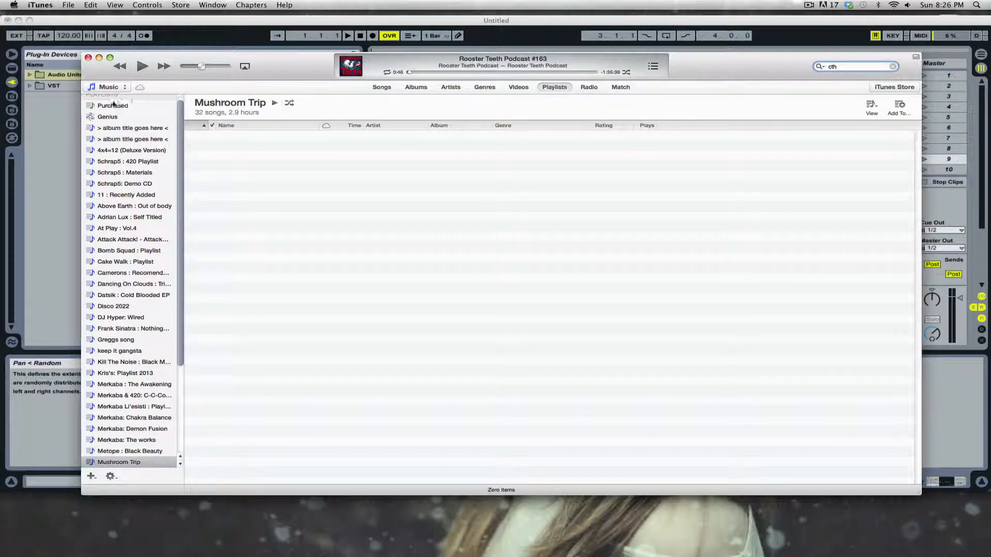
{"action": "left_click", "coordinate": [381, 87]}
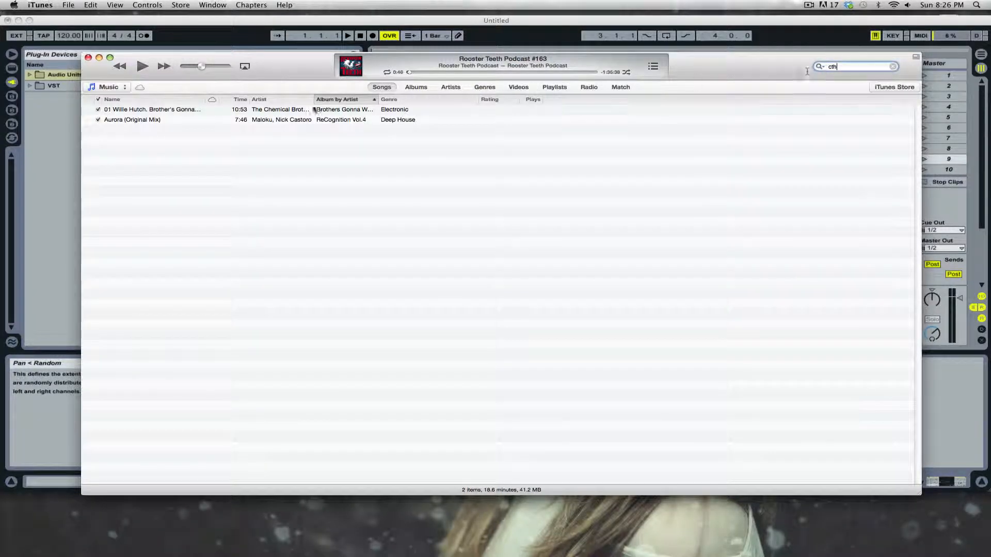
- Move the iTunes window down to uncover Live's tracks and go to "Cthulhu Sleeps" from the "cth" search suggestions
{"action": "left_click_drag", "start_coordinate": [281, 66], "coordinate": [417, 162]}
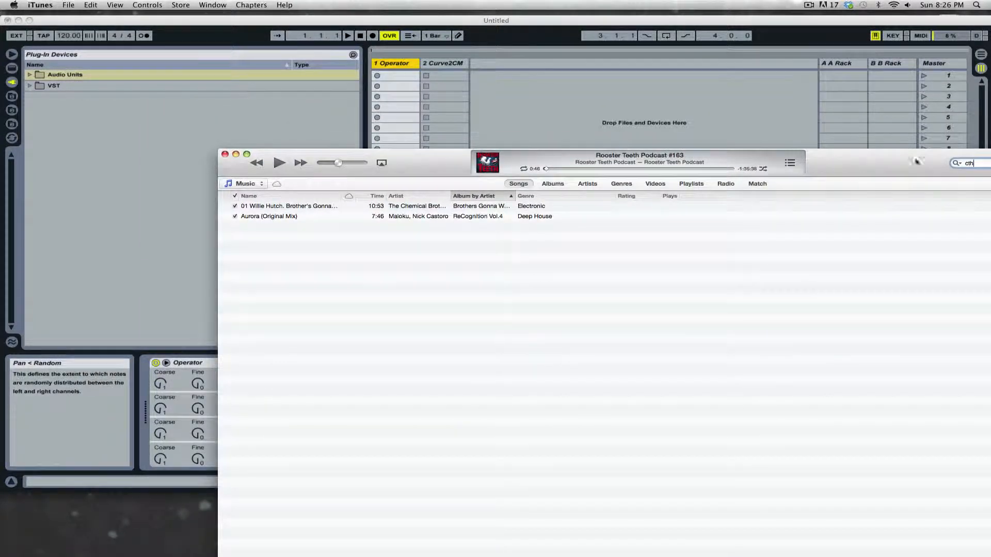
{"action": "key", "text": "Return"}
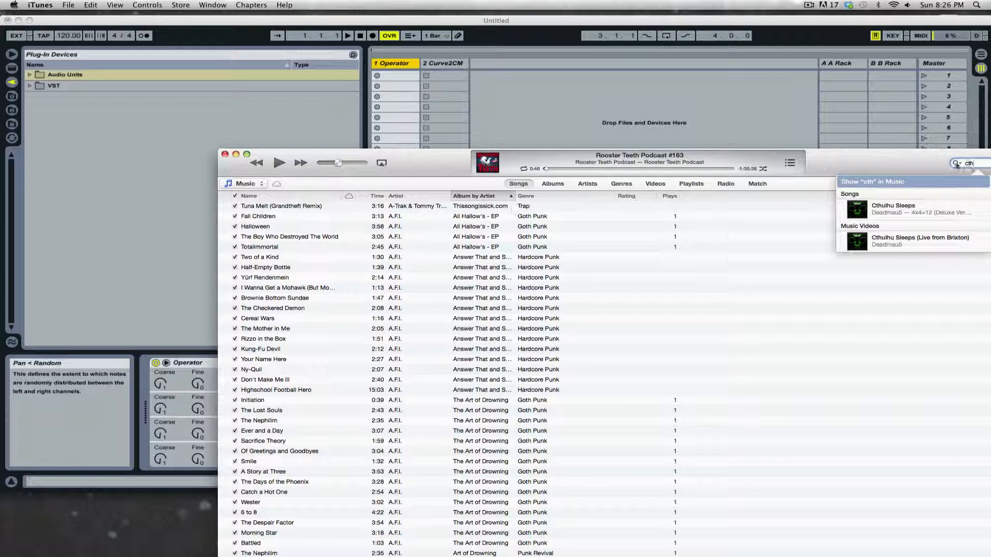
{"action": "left_click", "coordinate": [891, 210]}
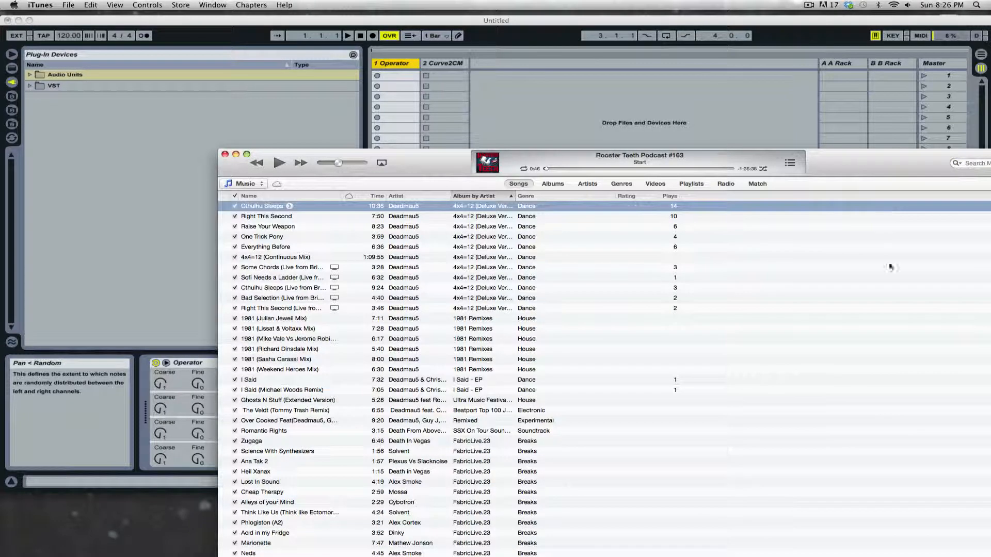
- Add "Cthulhu Sleeps" from iTunes to the first clip slot of a new audio track in Live and minimise iTunes
{"action": "left_click_drag", "start_coordinate": [249, 206], "coordinate": [436, 75]}
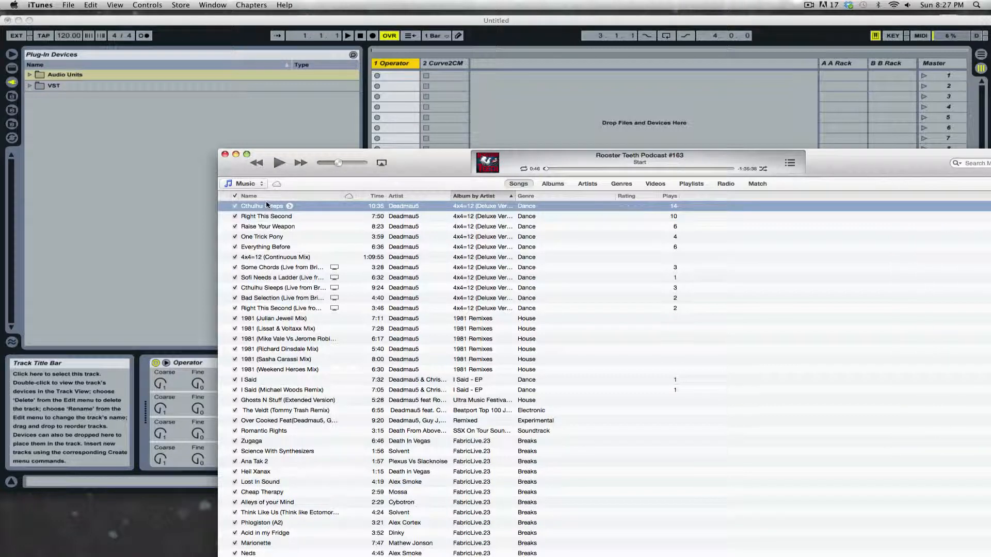
{"action": "left_click_drag", "start_coordinate": [266, 205], "coordinate": [501, 75]}
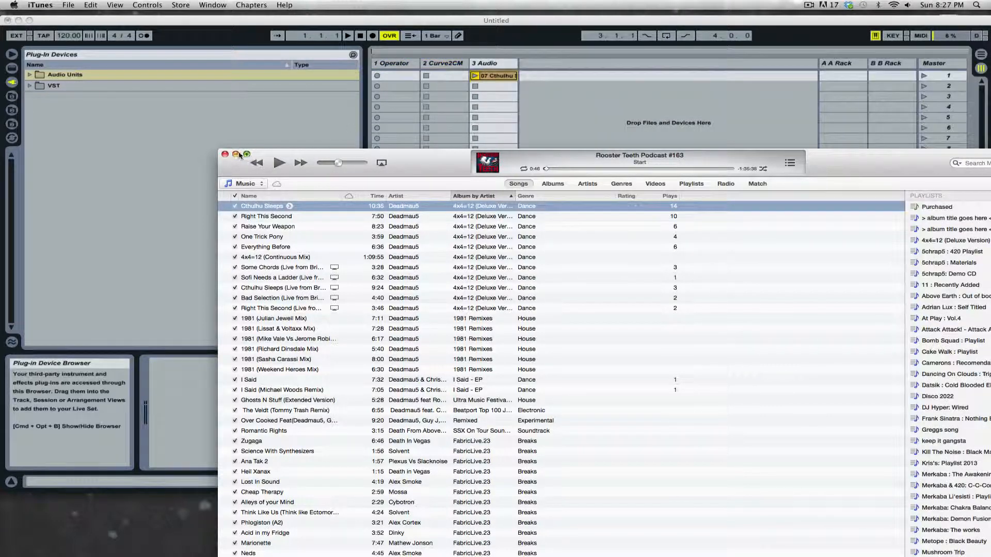
{"action": "key", "text": "super+m"}
{"action": "left_click", "coordinate": [501, 75]}
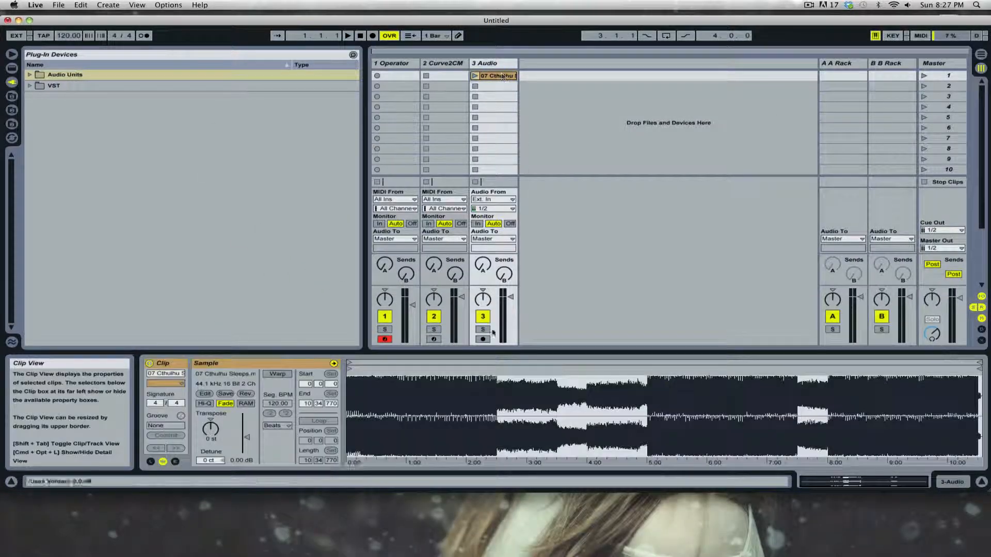
- Move the Cthulhu Sleeps clip from its session slot to the start of track 3 Audio in the Arrangement
{"action": "left_click_drag", "start_coordinate": [440, 407], "coordinate": [440, 450]}
{"action": "left_click_drag", "start_coordinate": [484, 77], "coordinate": [377, 156]}
{"action": "key", "text": "Tab"}
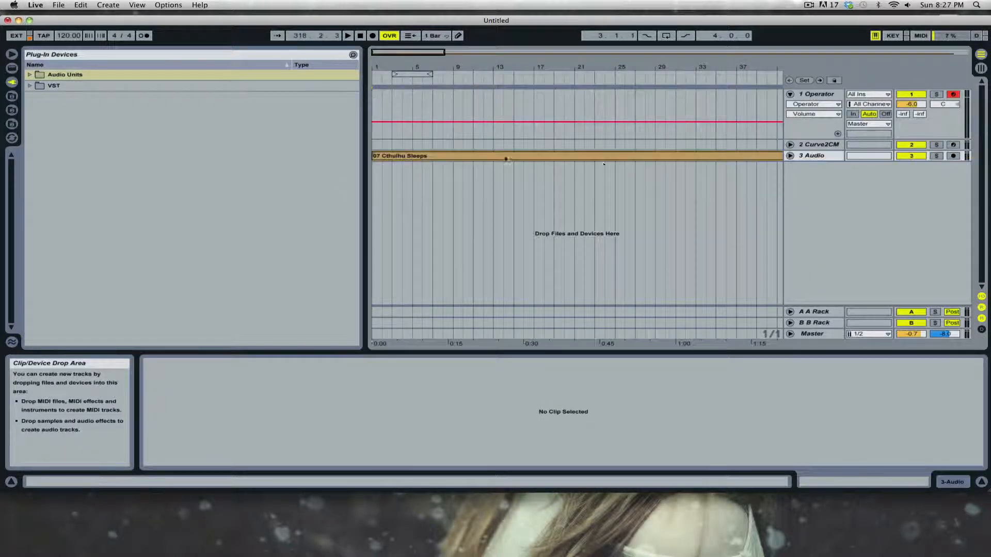
- Unfold track 3 Audio, fit the whole Cthulhu Sleeps clip in view and enlarge the track height to show its waveform
{"action": "left_click", "coordinate": [789, 156]}
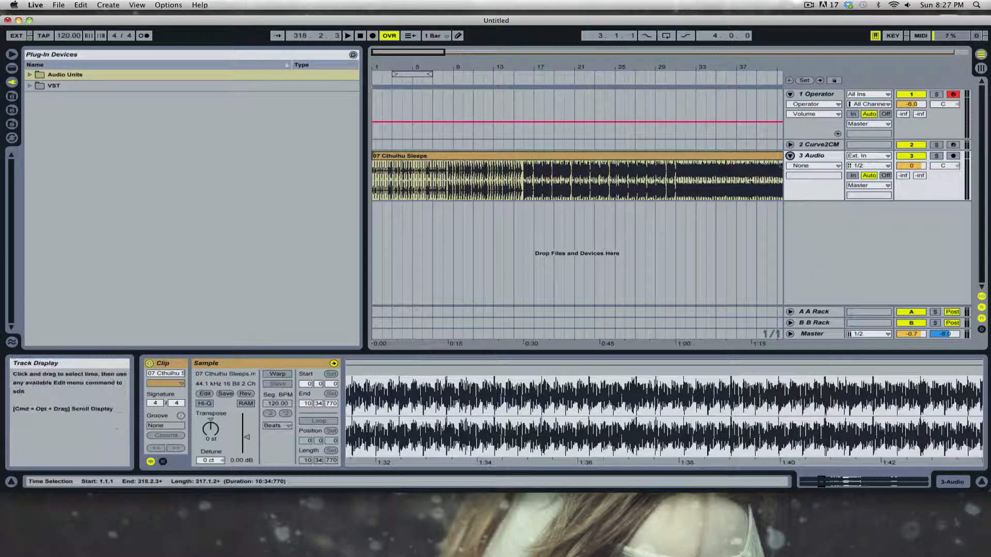
{"action": "key", "text": "minus"}
{"action": "key", "text": "minus"}
{"action": "key", "text": "minus"}
{"action": "key", "text": "minus"}
{"action": "key", "text": "minus"}
{"action": "key", "text": "minus"}
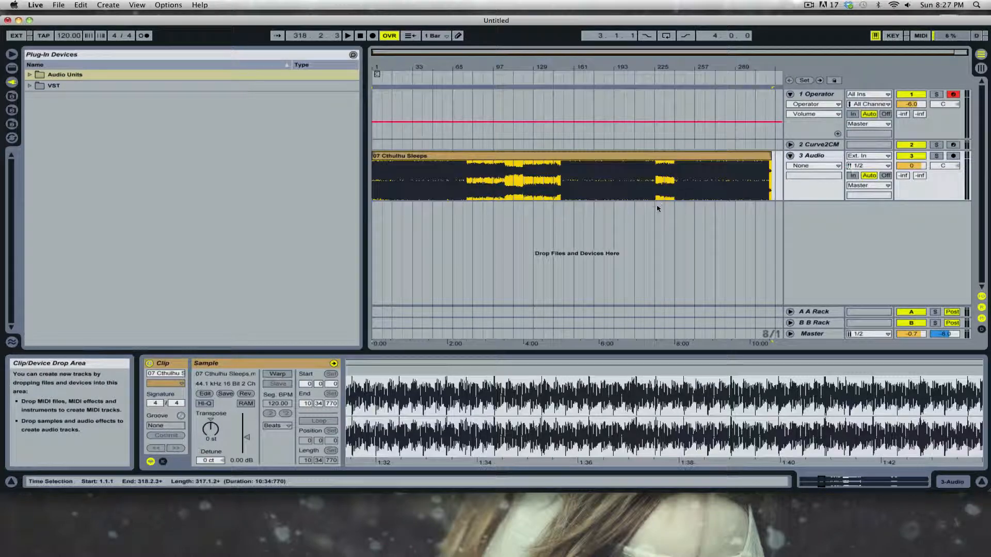
{"action": "left_click_drag", "start_coordinate": [803, 200], "coordinate": [807, 292]}
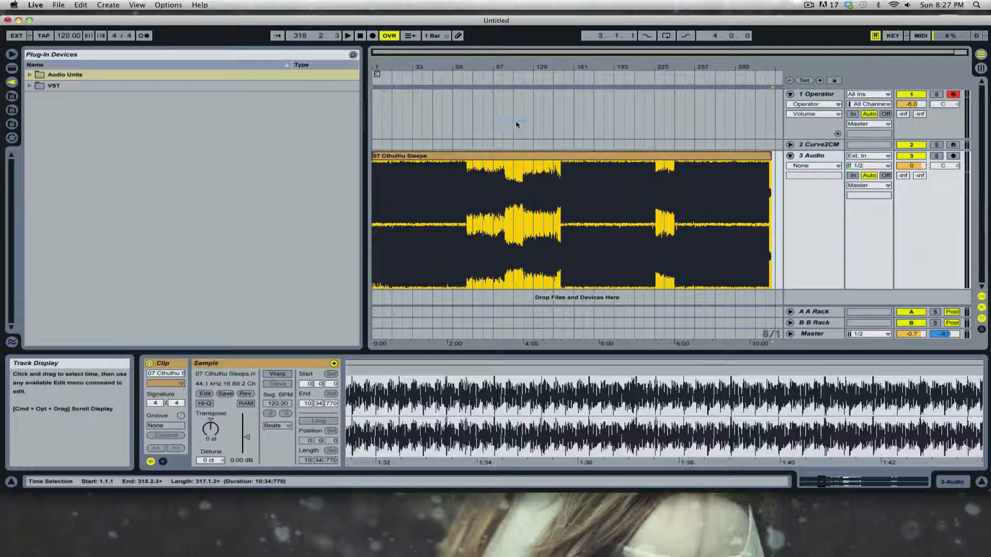
{"action": "left_click", "coordinate": [518, 127]}
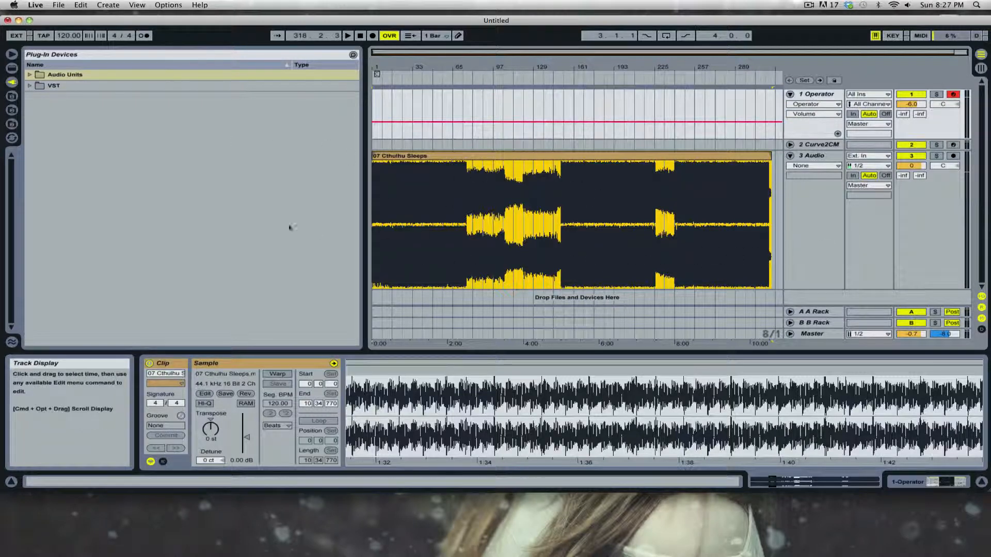
{"action": "left_click", "coordinate": [815, 159]}
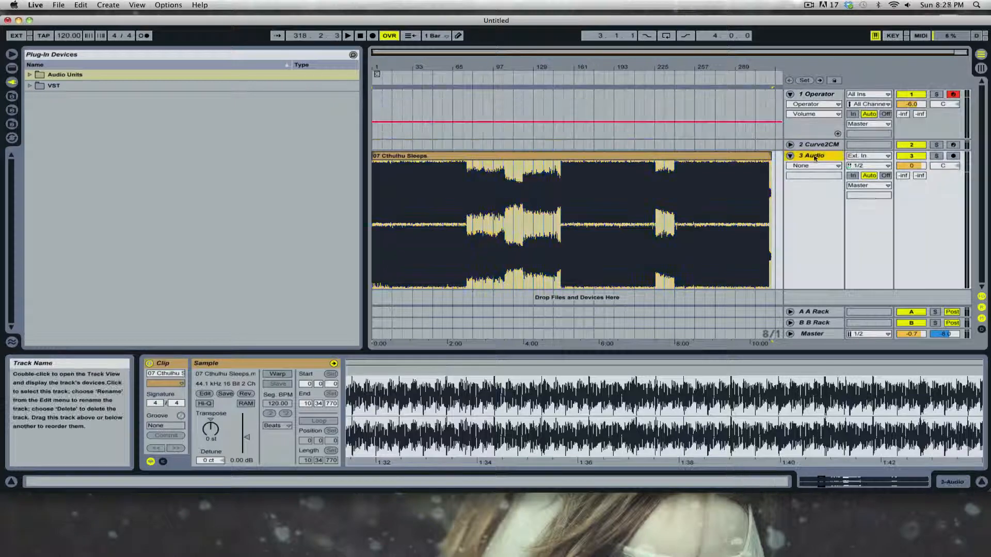
- Switch to iTunes and search the music library for "kaster"
{"action": "mouse_move", "coordinate": [391, 553]}
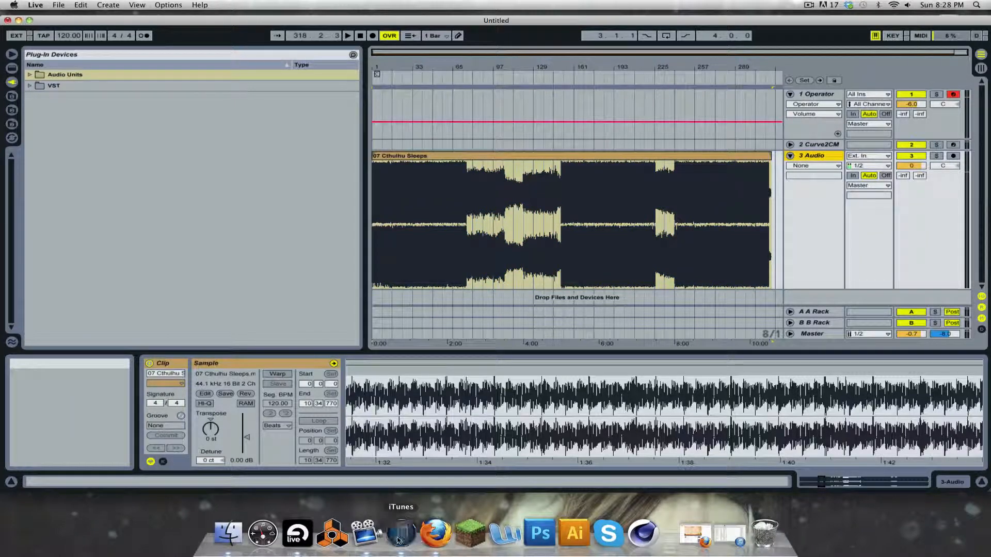
{"action": "left_click", "coordinate": [401, 534]}
{"action": "left_click", "coordinate": [975, 164]}
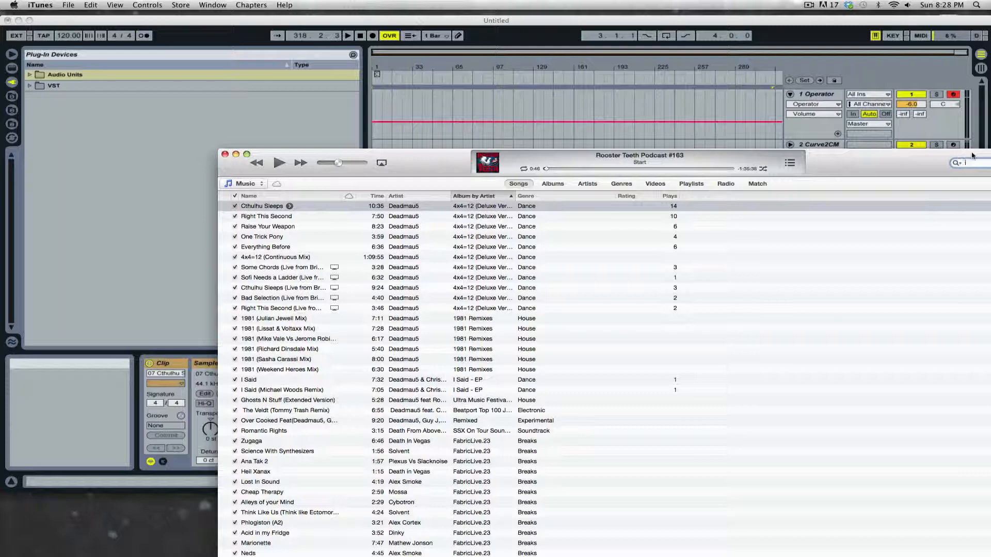
{"action": "type", "text": "kaster"}
{"action": "key", "text": "Return"}
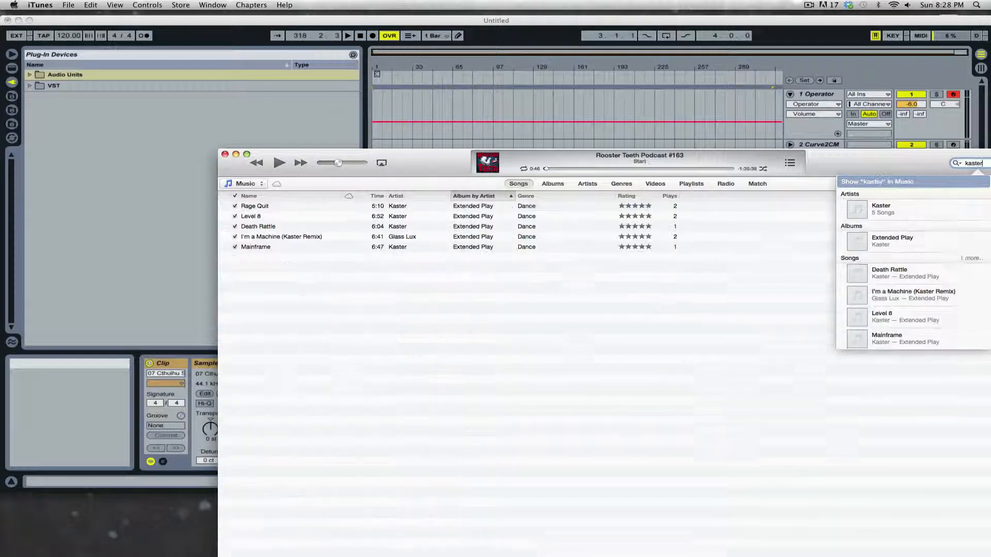
- Move the iTunes window aside and add "Rage Quit" to a new audio track below Cthulhu Sleeps in Live's Arrangement
{"action": "left_click_drag", "start_coordinate": [269, 206], "coordinate": [392, 114]}
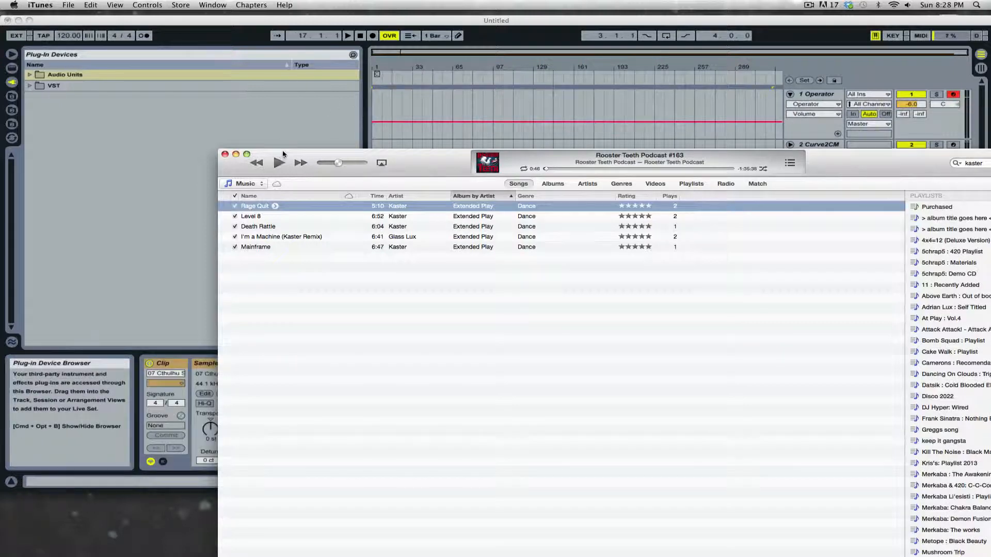
{"action": "left_click_drag", "start_coordinate": [292, 150], "coordinate": [720, 205]}
{"action": "left_click_drag", "start_coordinate": [682, 264], "coordinate": [383, 297]}
{"action": "left_click", "coordinate": [664, 209]}
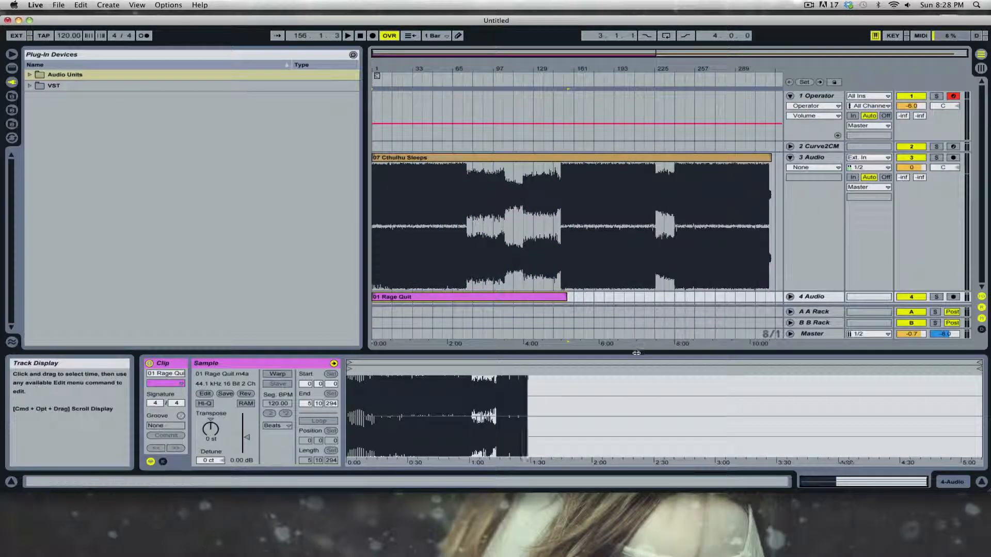
- Hide the clip detail view and enlarge track 4 Audio to show the Rage Quit waveform, ending on track 3 Audio
{"action": "left_click_drag", "start_coordinate": [636, 352], "coordinate": [637, 439]}
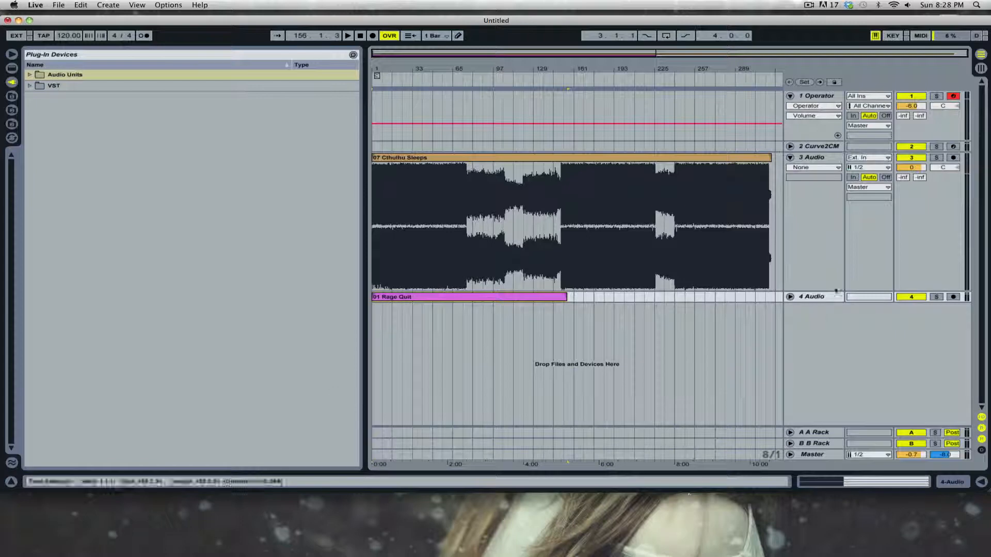
{"action": "left_click", "coordinate": [790, 296]}
{"action": "left_click_drag", "start_coordinate": [438, 68], "coordinate": [453, 83]}
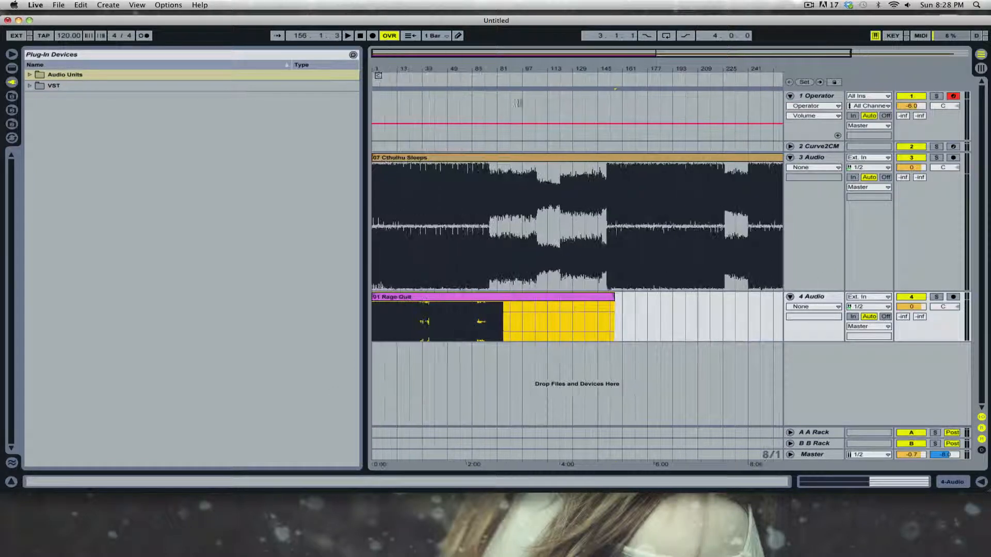
{"action": "left_click_drag", "start_coordinate": [828, 343], "coordinate": [828, 426]}
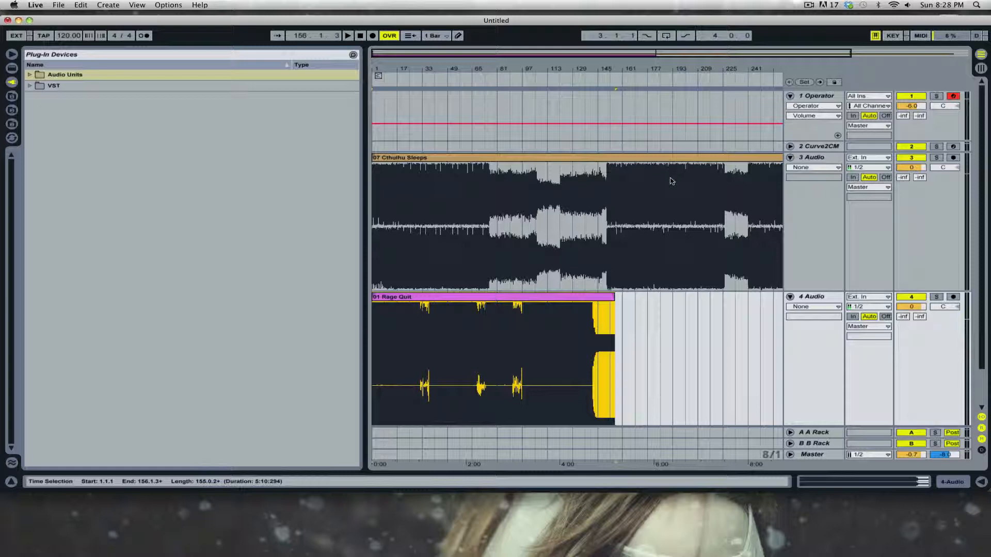
{"action": "left_click", "coordinate": [827, 456]}
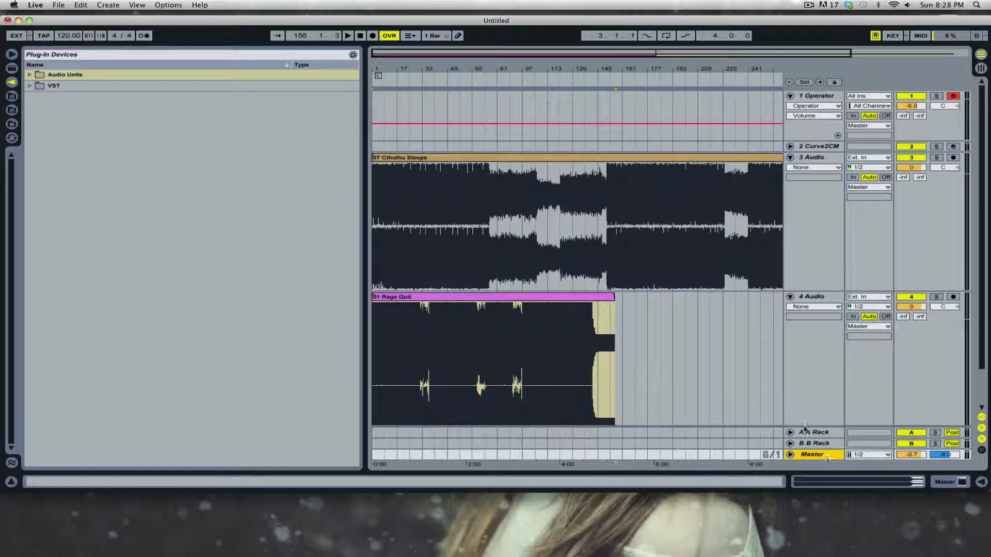
{"action": "left_click", "coordinate": [832, 215]}
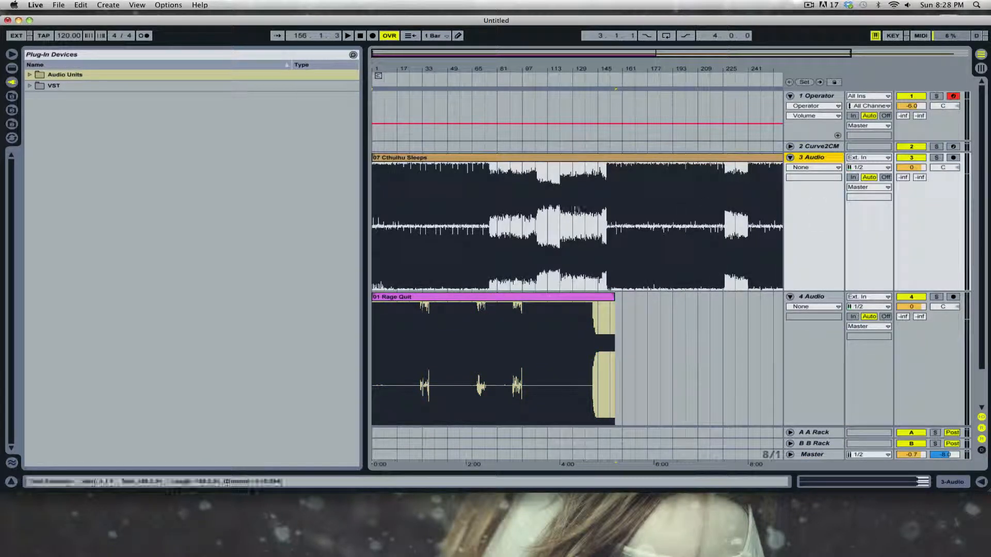